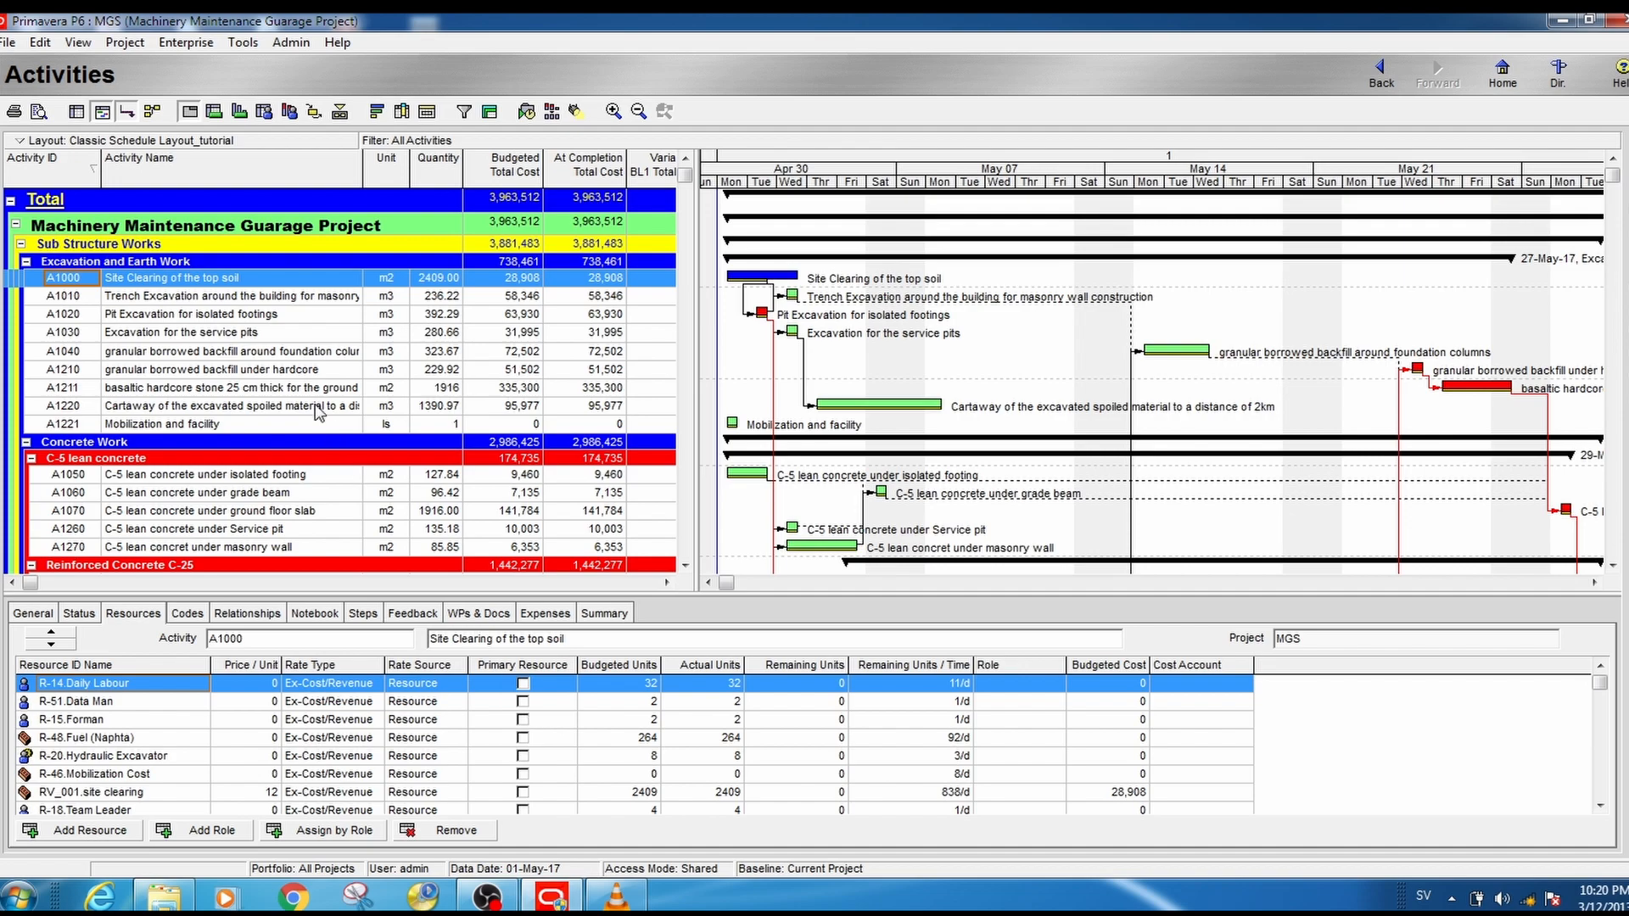
# - Add a new code value MMGP to the Classification resource code
pyautogui.click(178, 43)
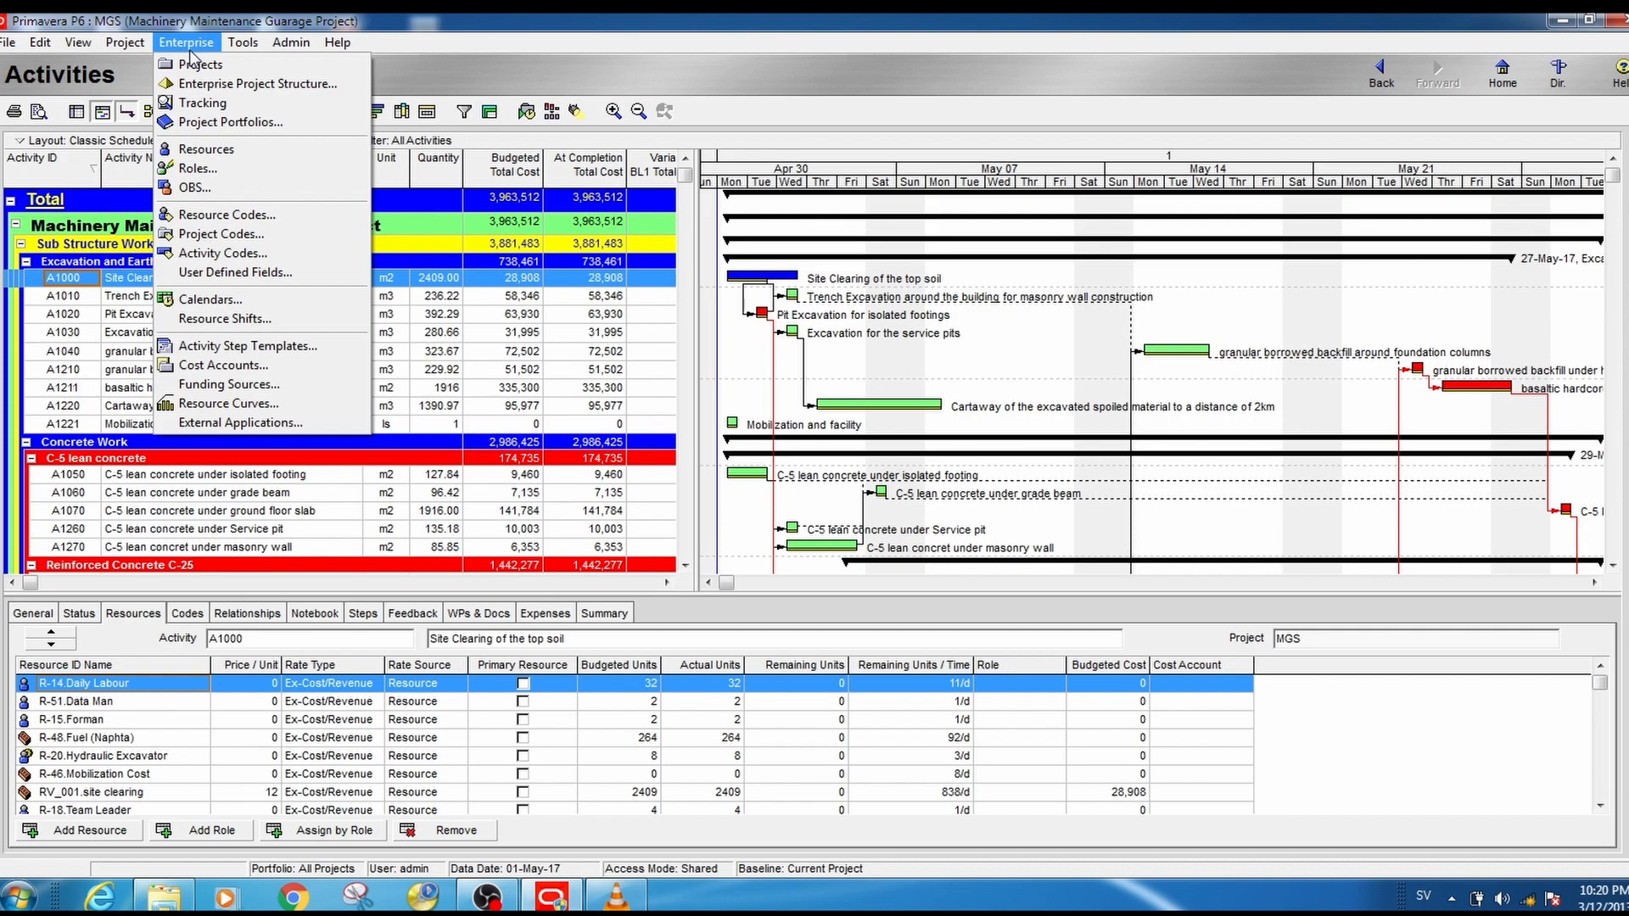
pyautogui.click(251, 217)
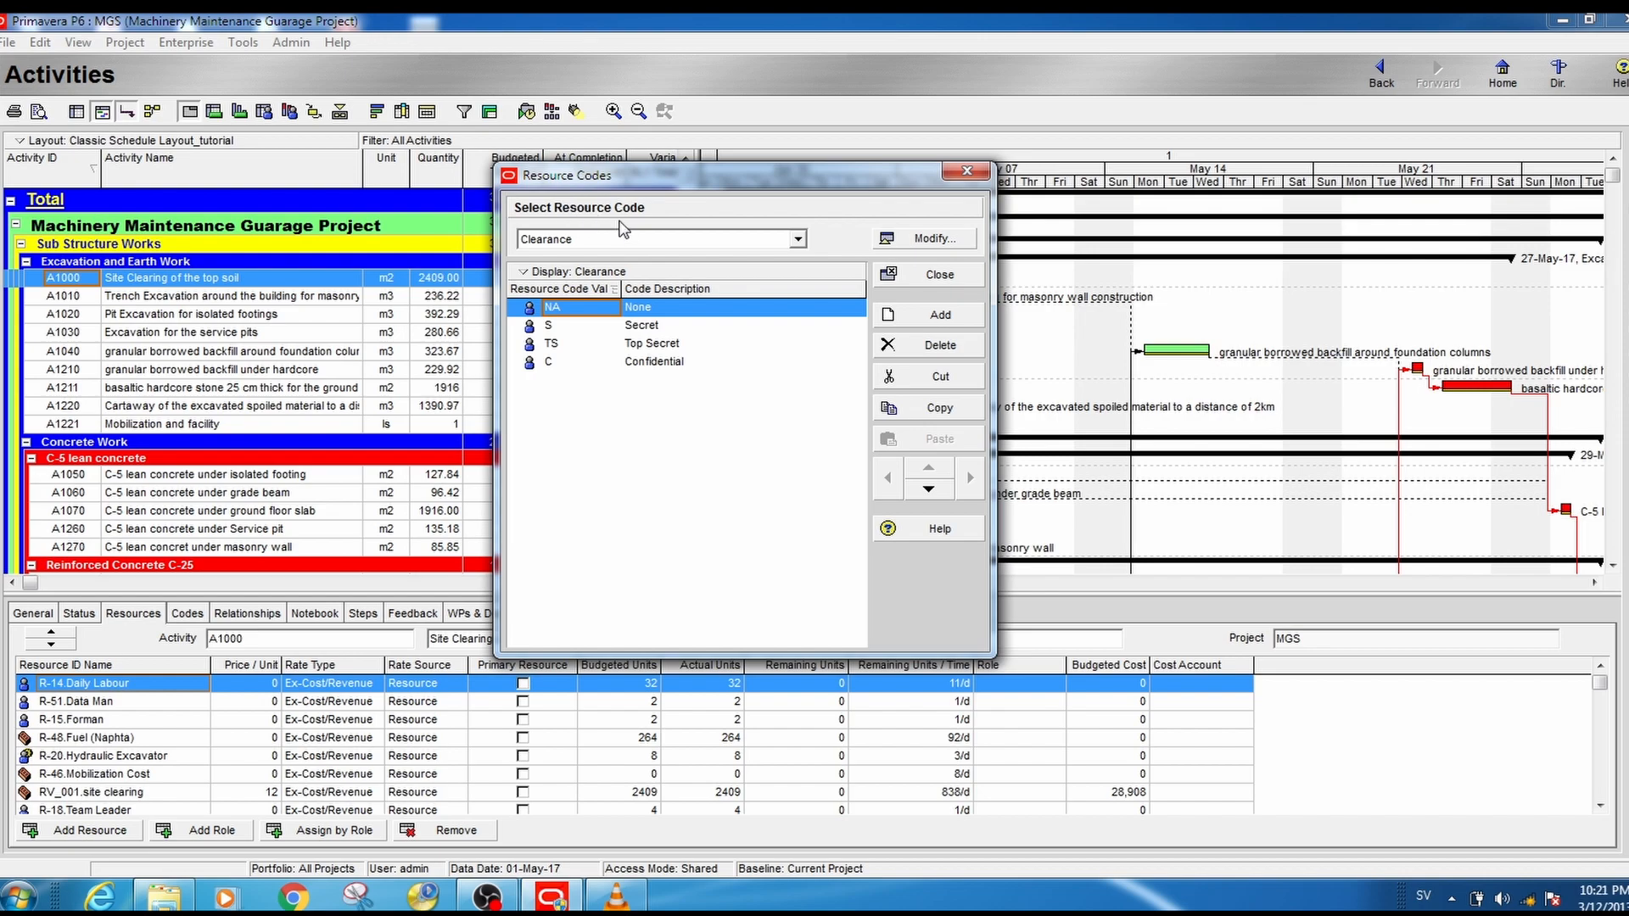
pyautogui.click(800, 240)
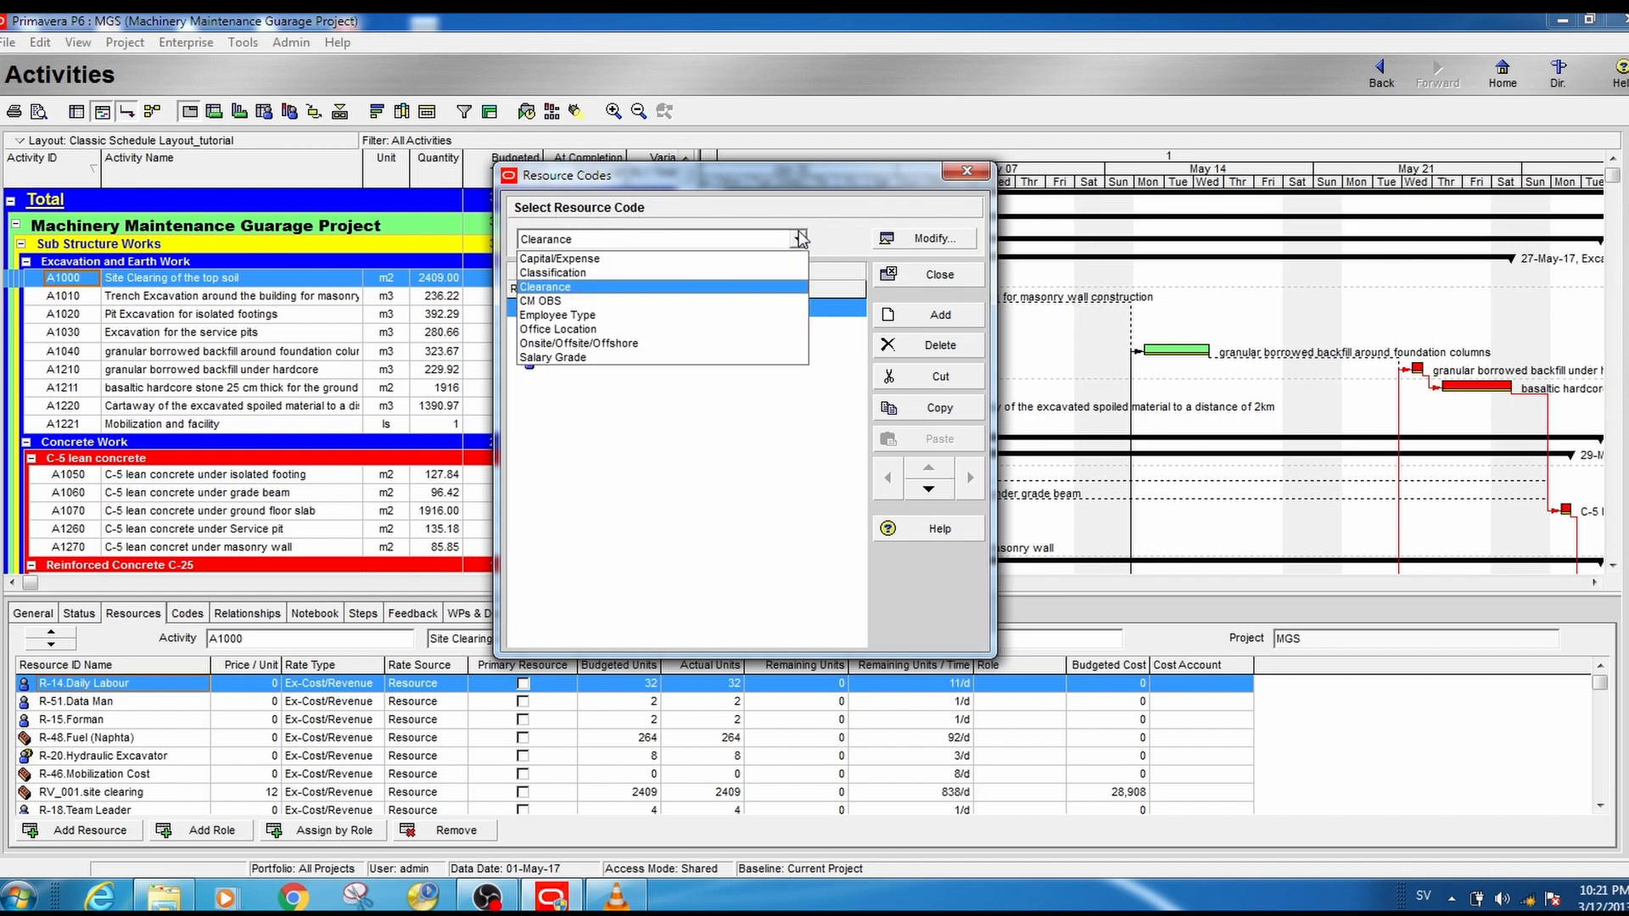
pyautogui.click(639, 273)
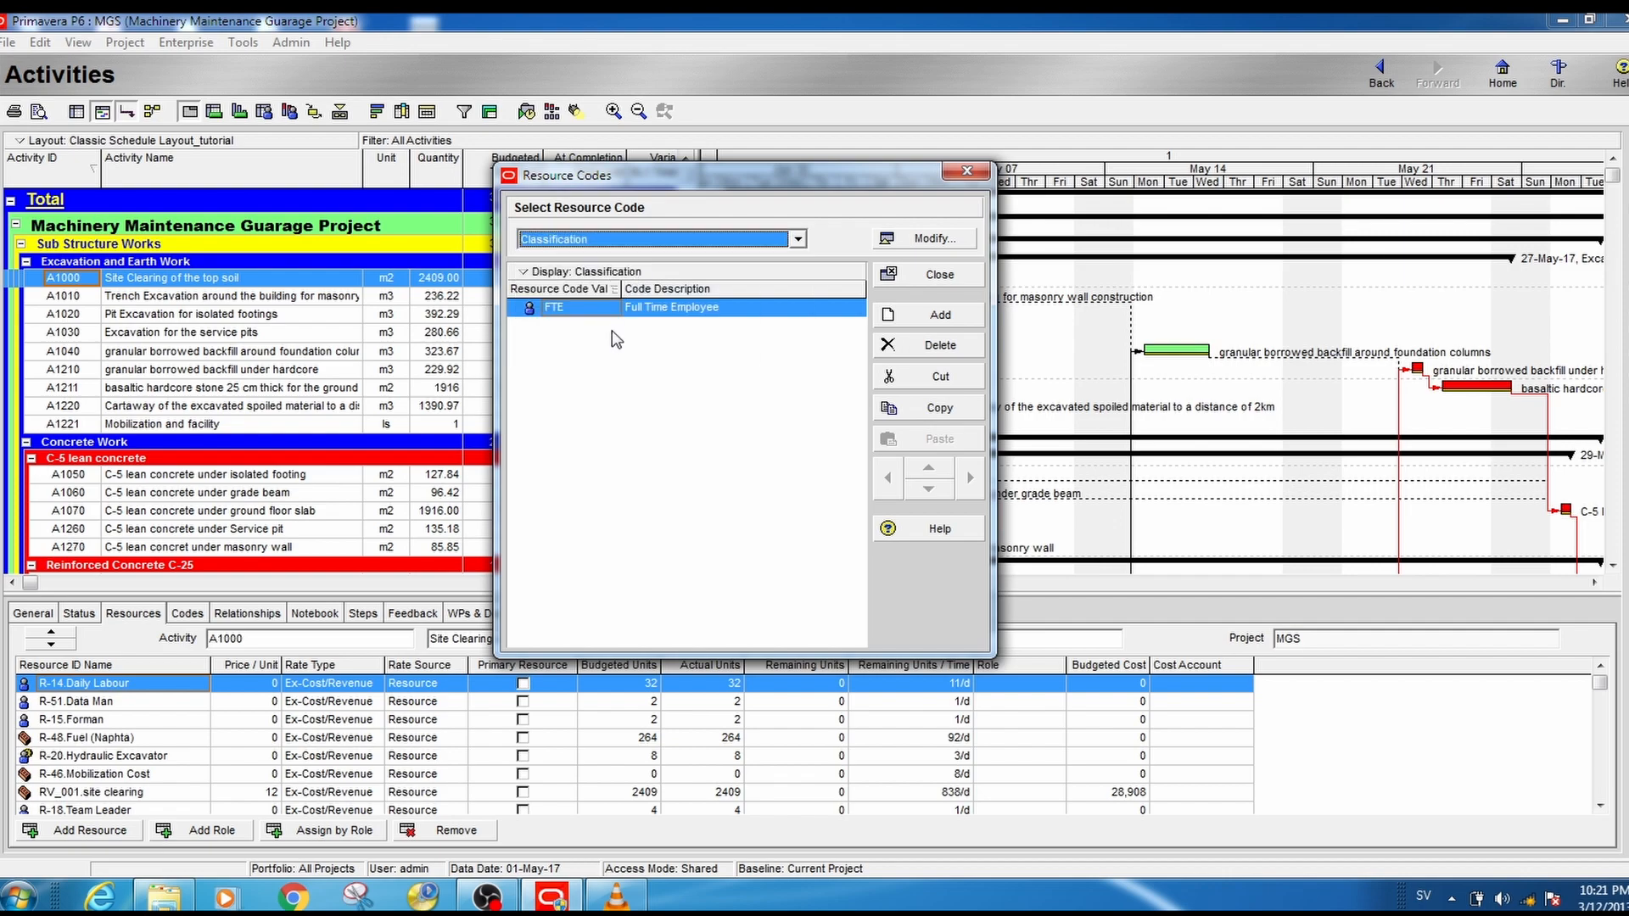
pyautogui.click(933, 323)
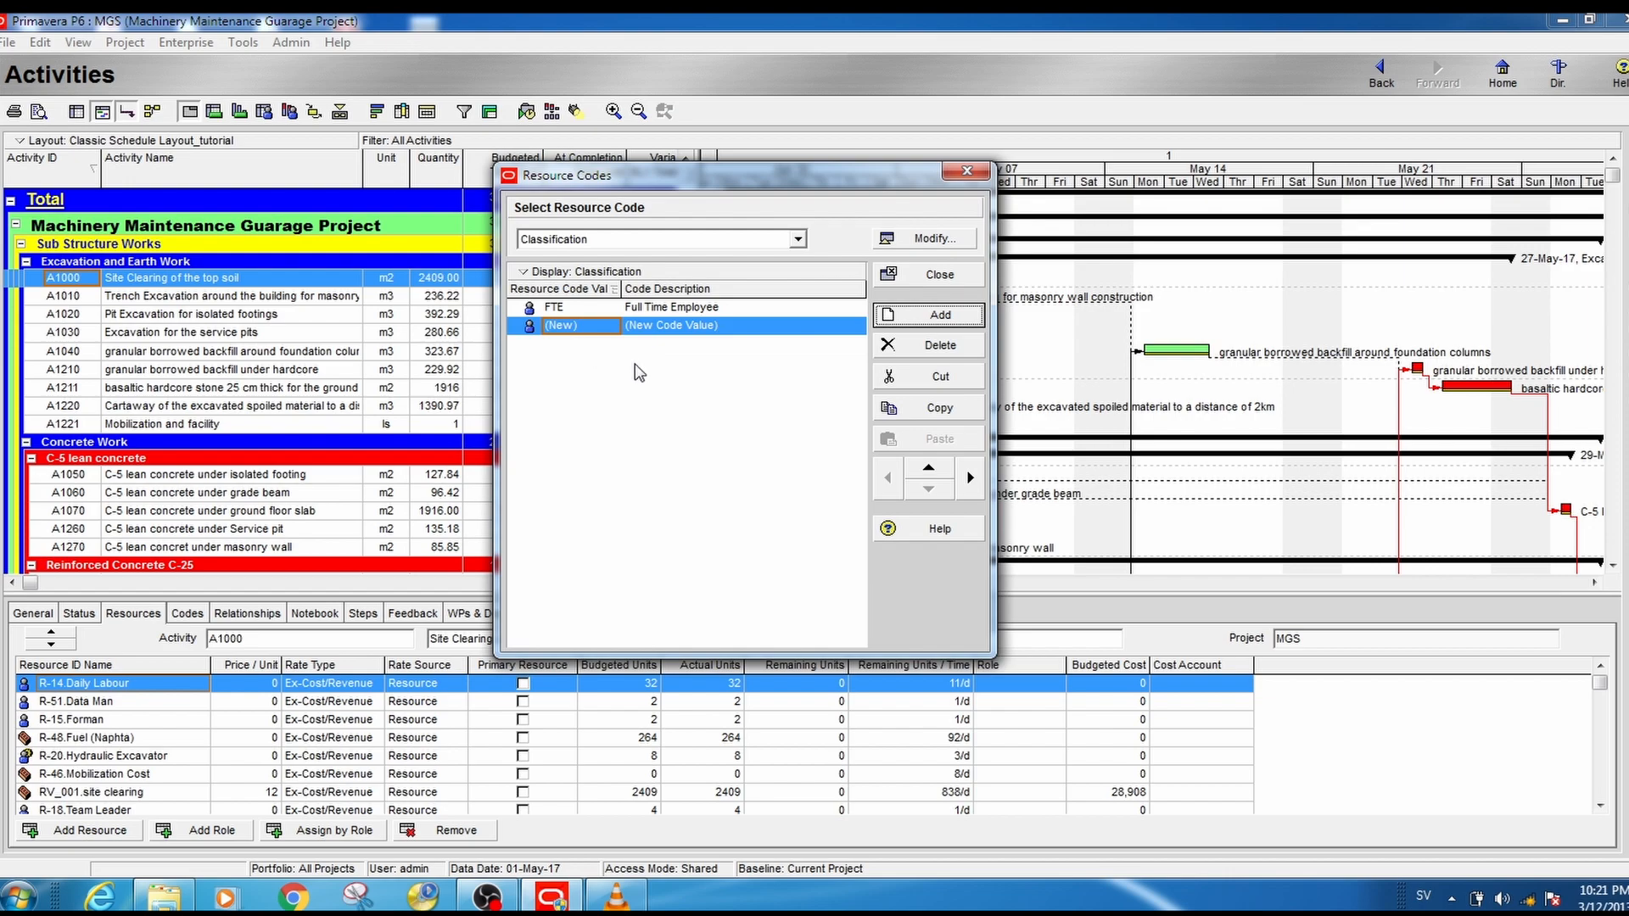
pyautogui.click(600, 327)
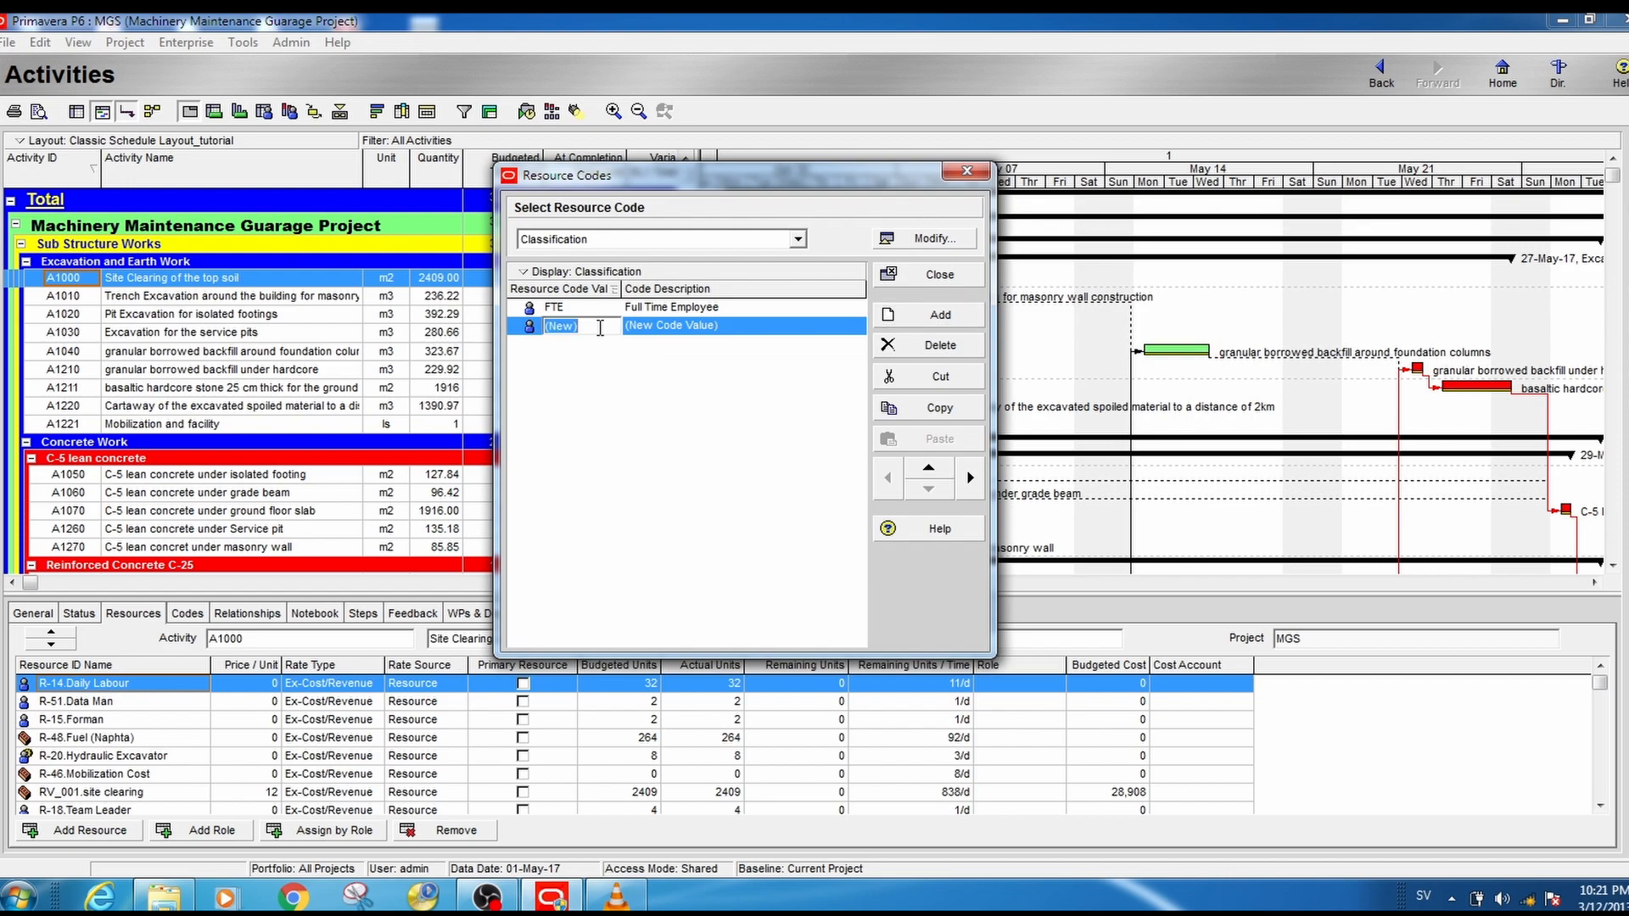
pyautogui.write('MMGP')
# - Set the MMGP code value's description to MMGP_material and close the resource codes
pyautogui.click(726, 322)
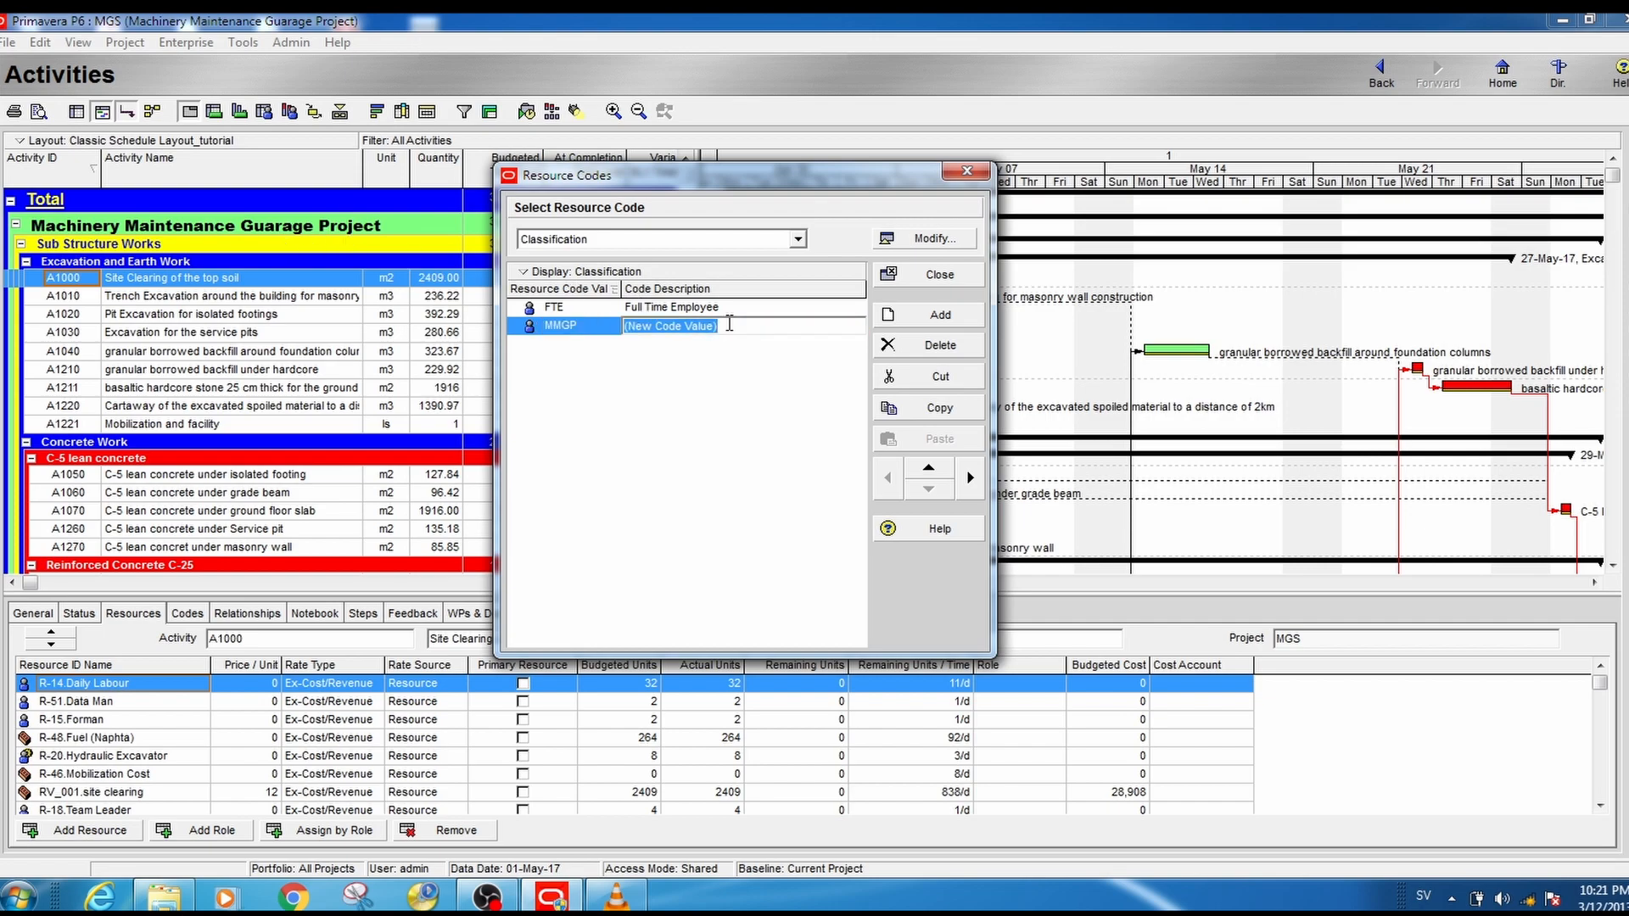
pyautogui.write('M')
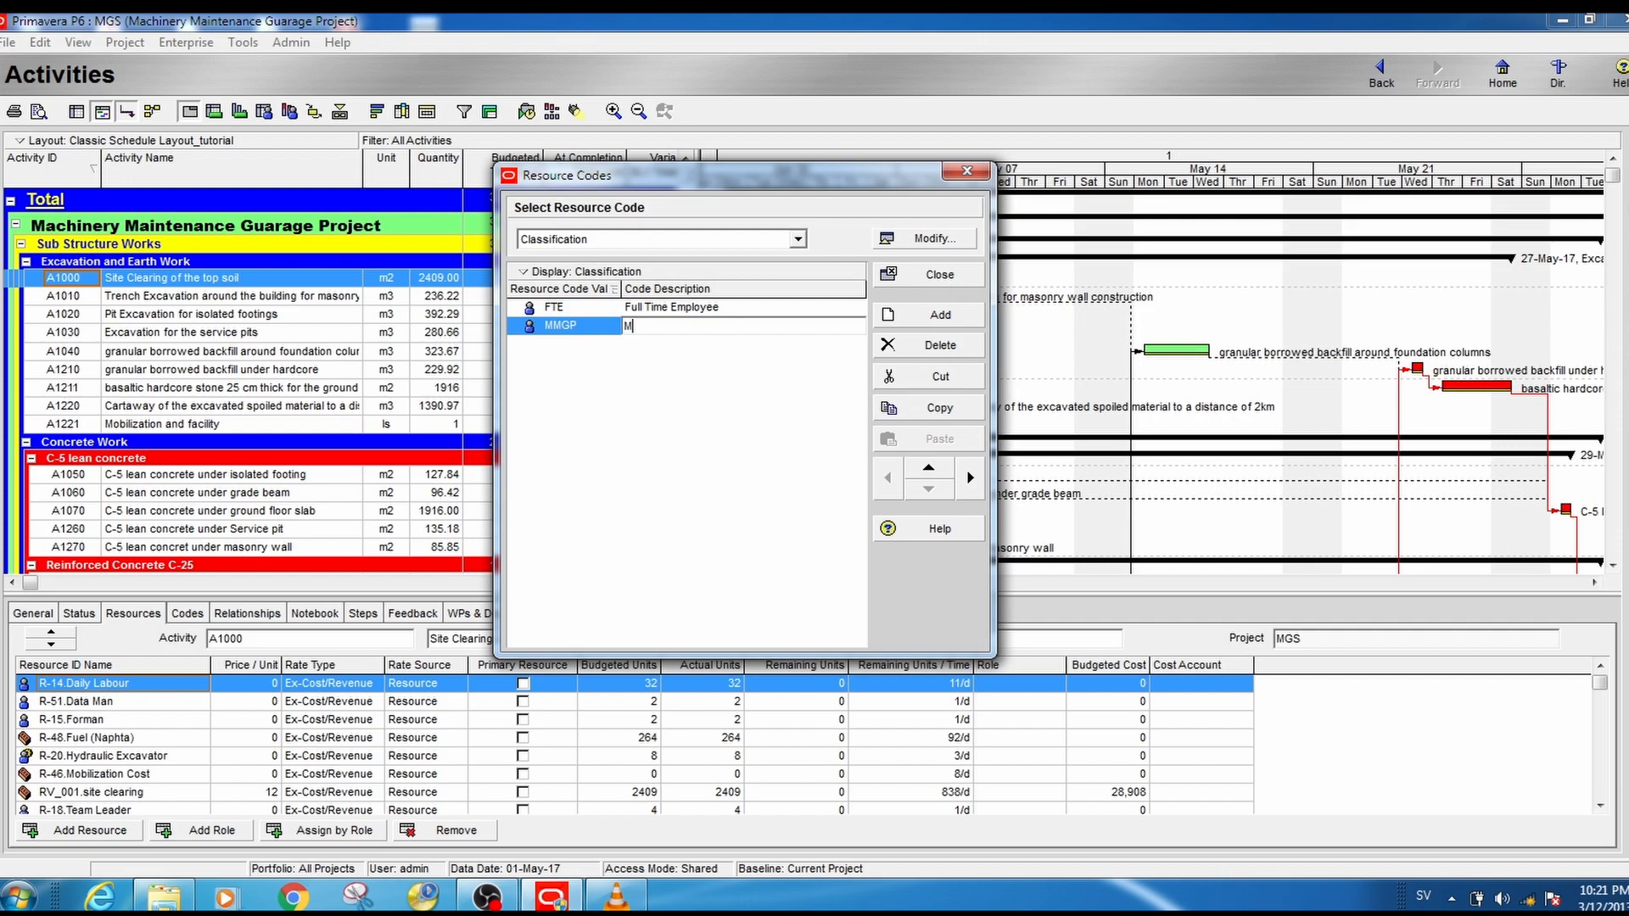
pyautogui.write('MGP_material')
pyautogui.click(719, 355)
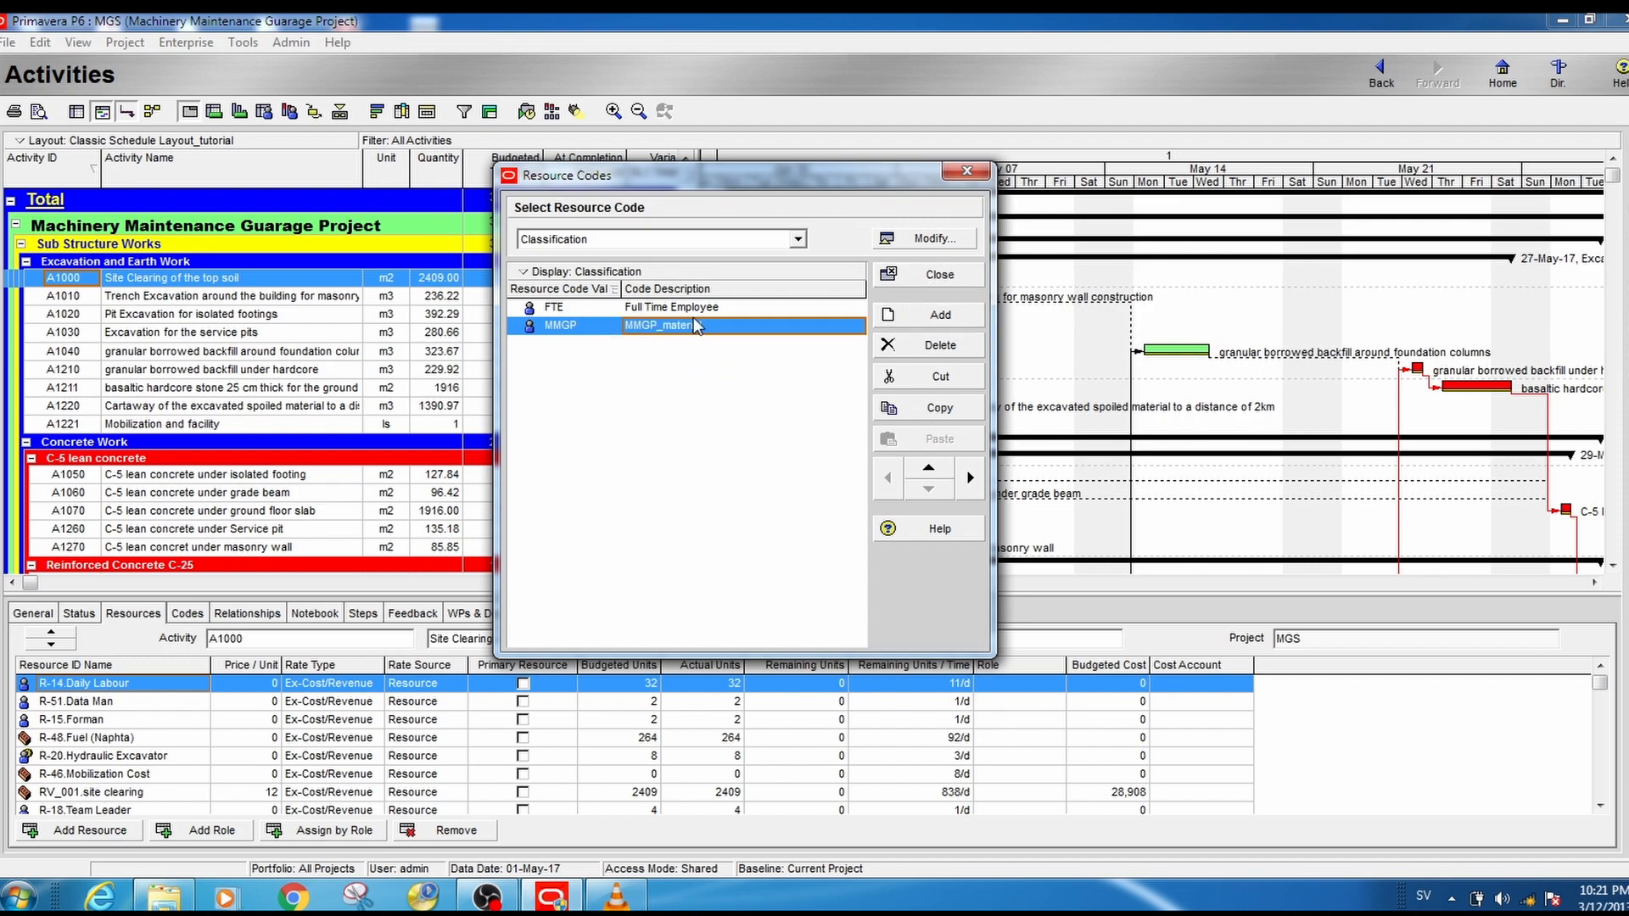
pyautogui.click(940, 275)
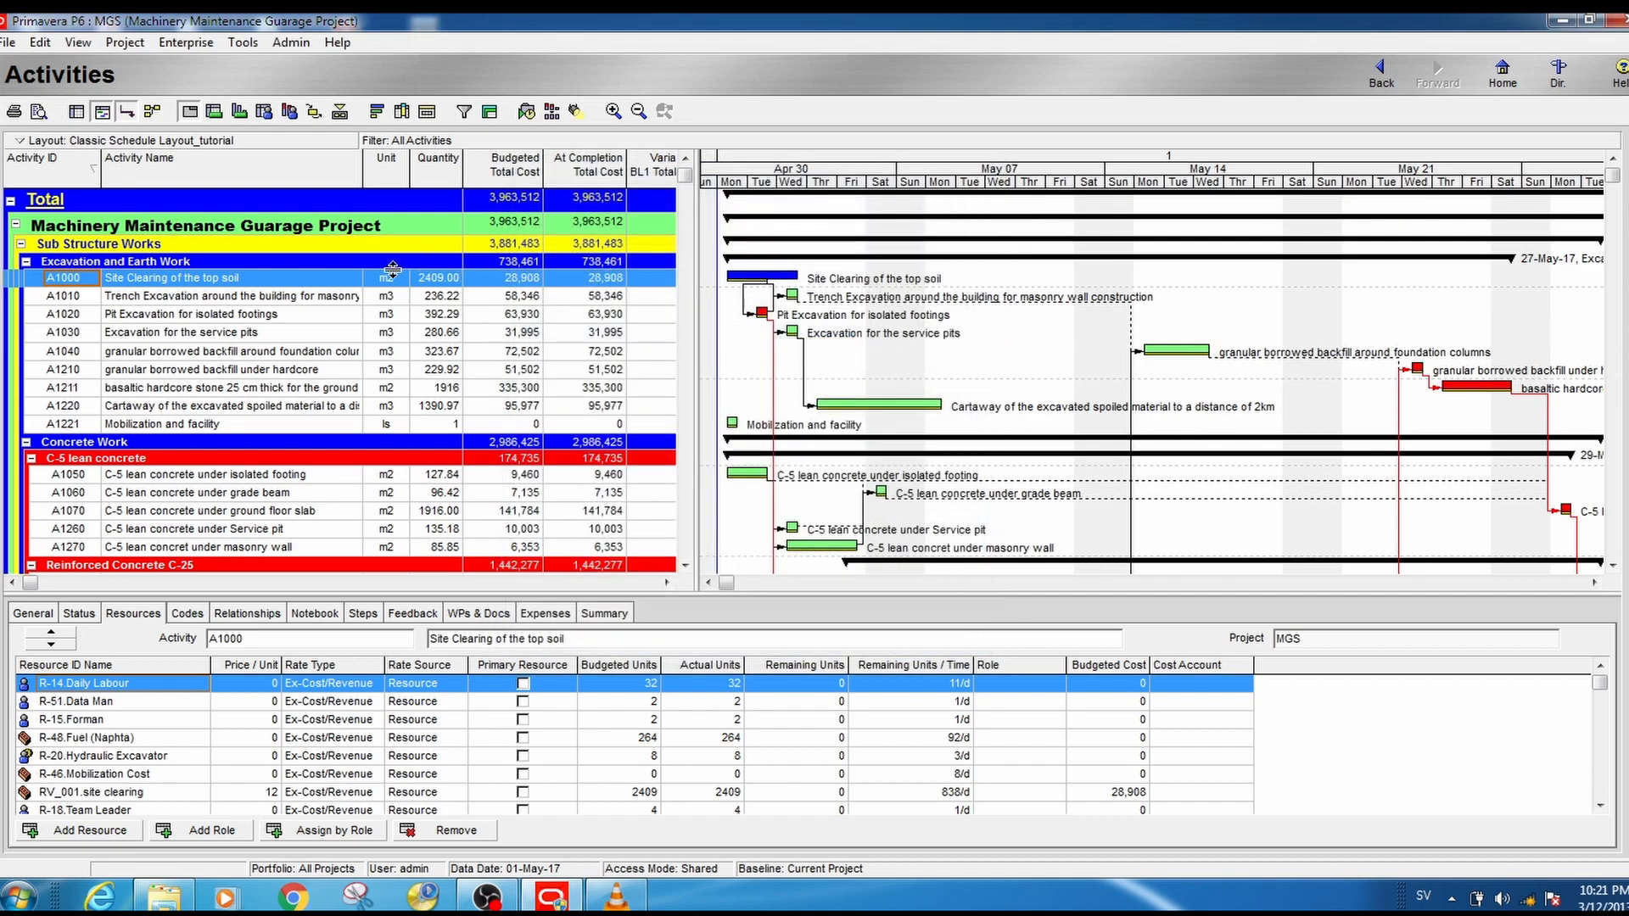
# - In the Resources view, add the Classification resource code to the table's selected columns
pyautogui.click(186, 43)
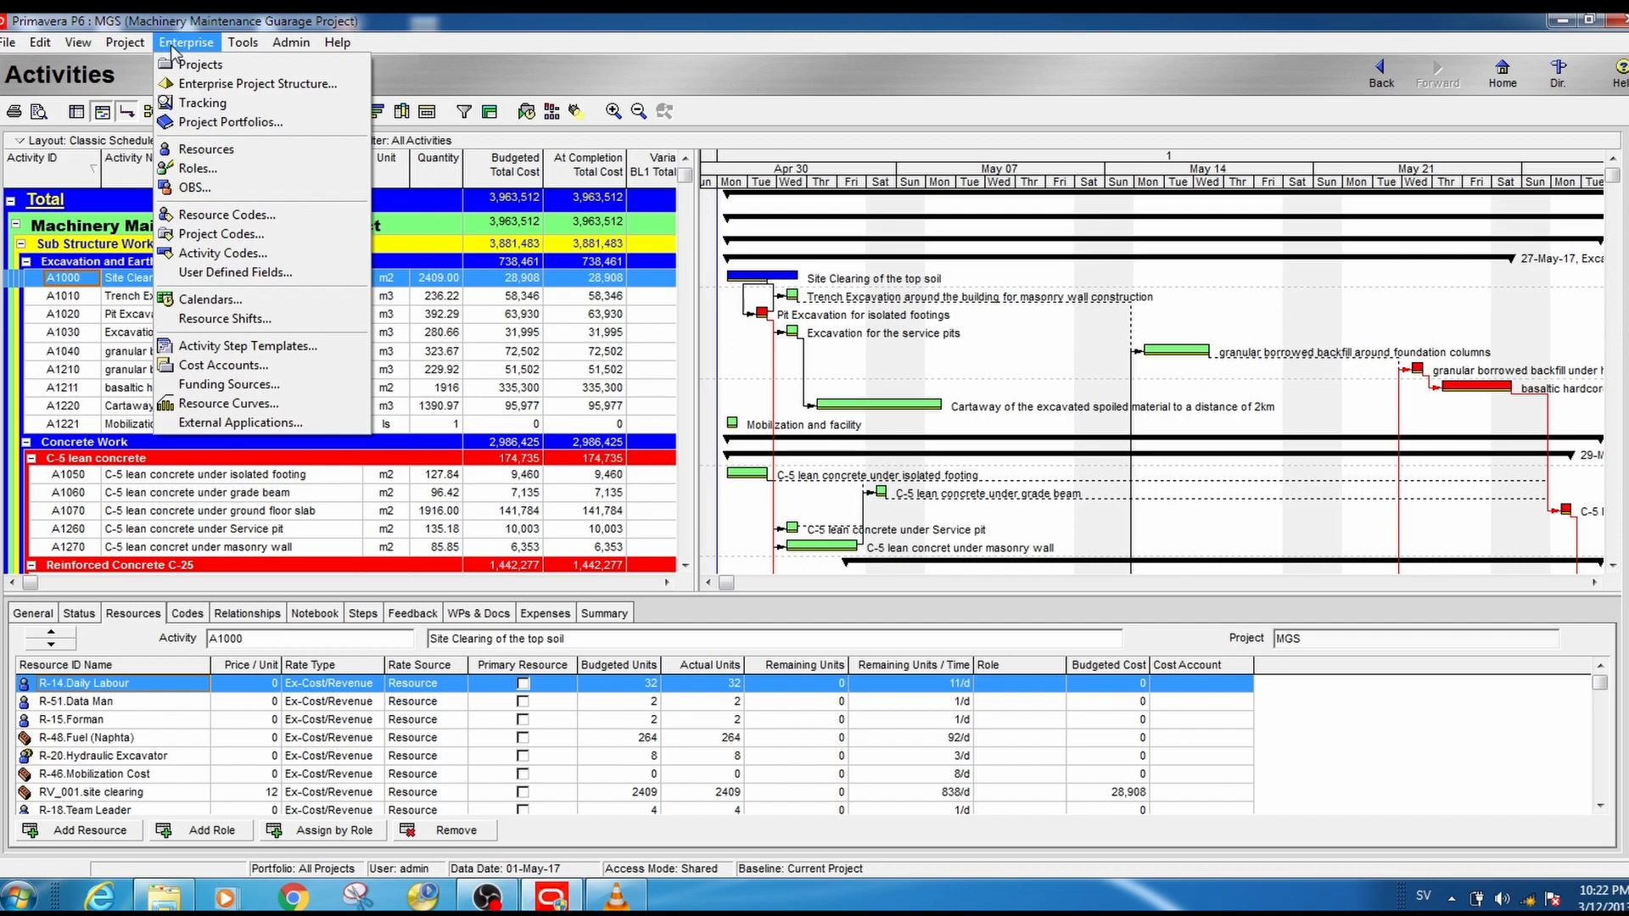
pyautogui.click(219, 155)
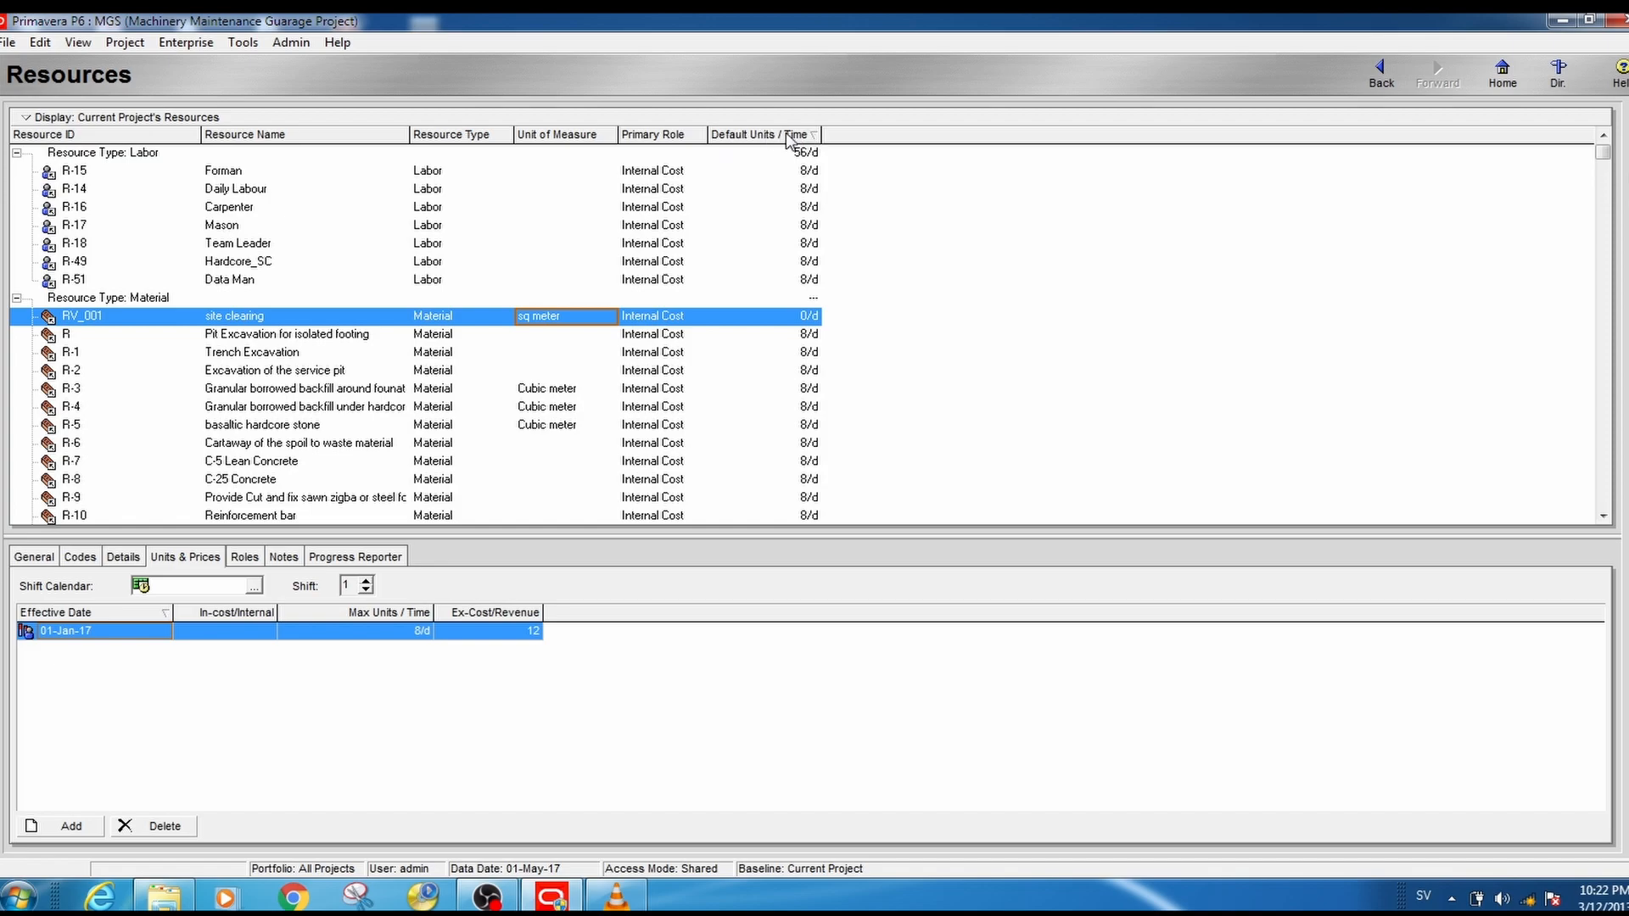
pyautogui.rightClick(865, 135)
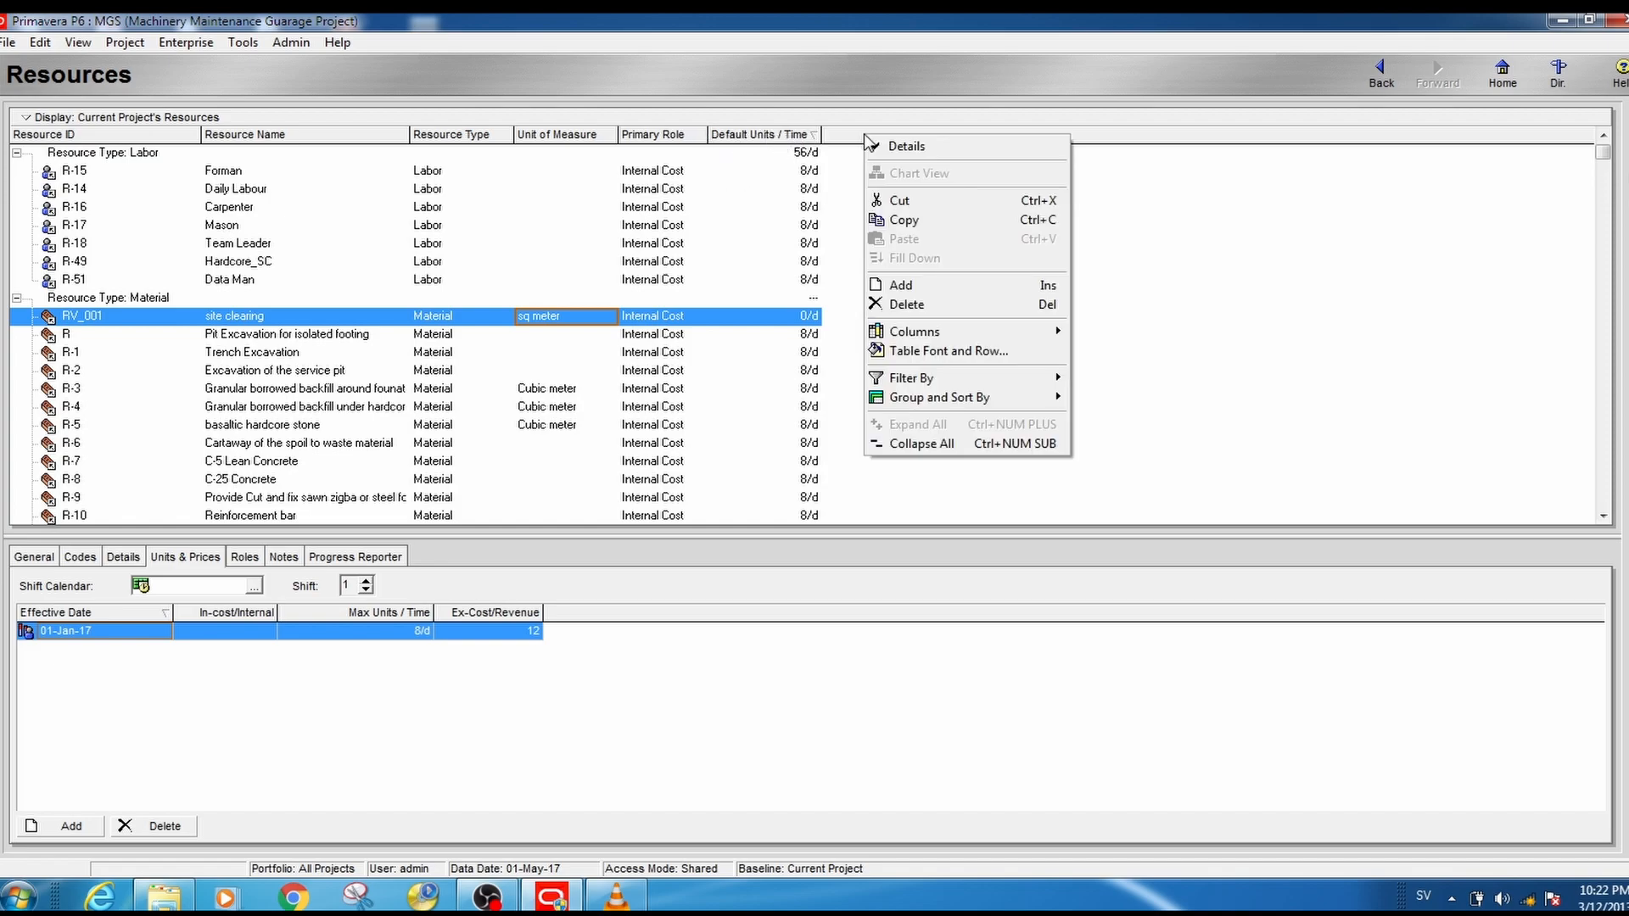
pyautogui.moveTo(934, 329)
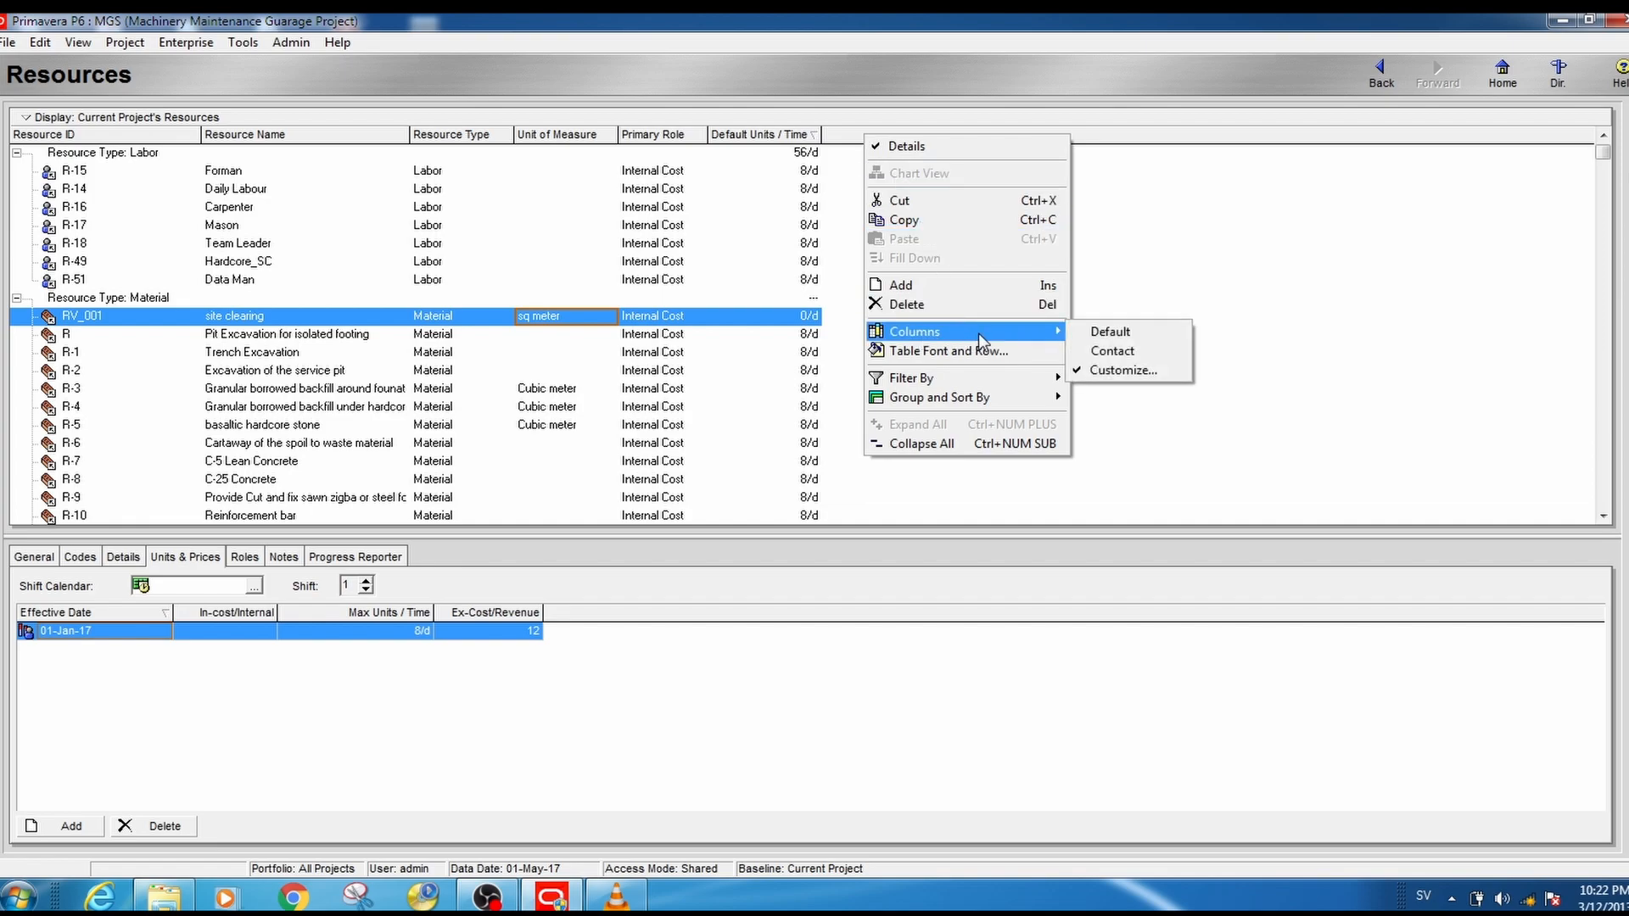
pyautogui.click(1128, 370)
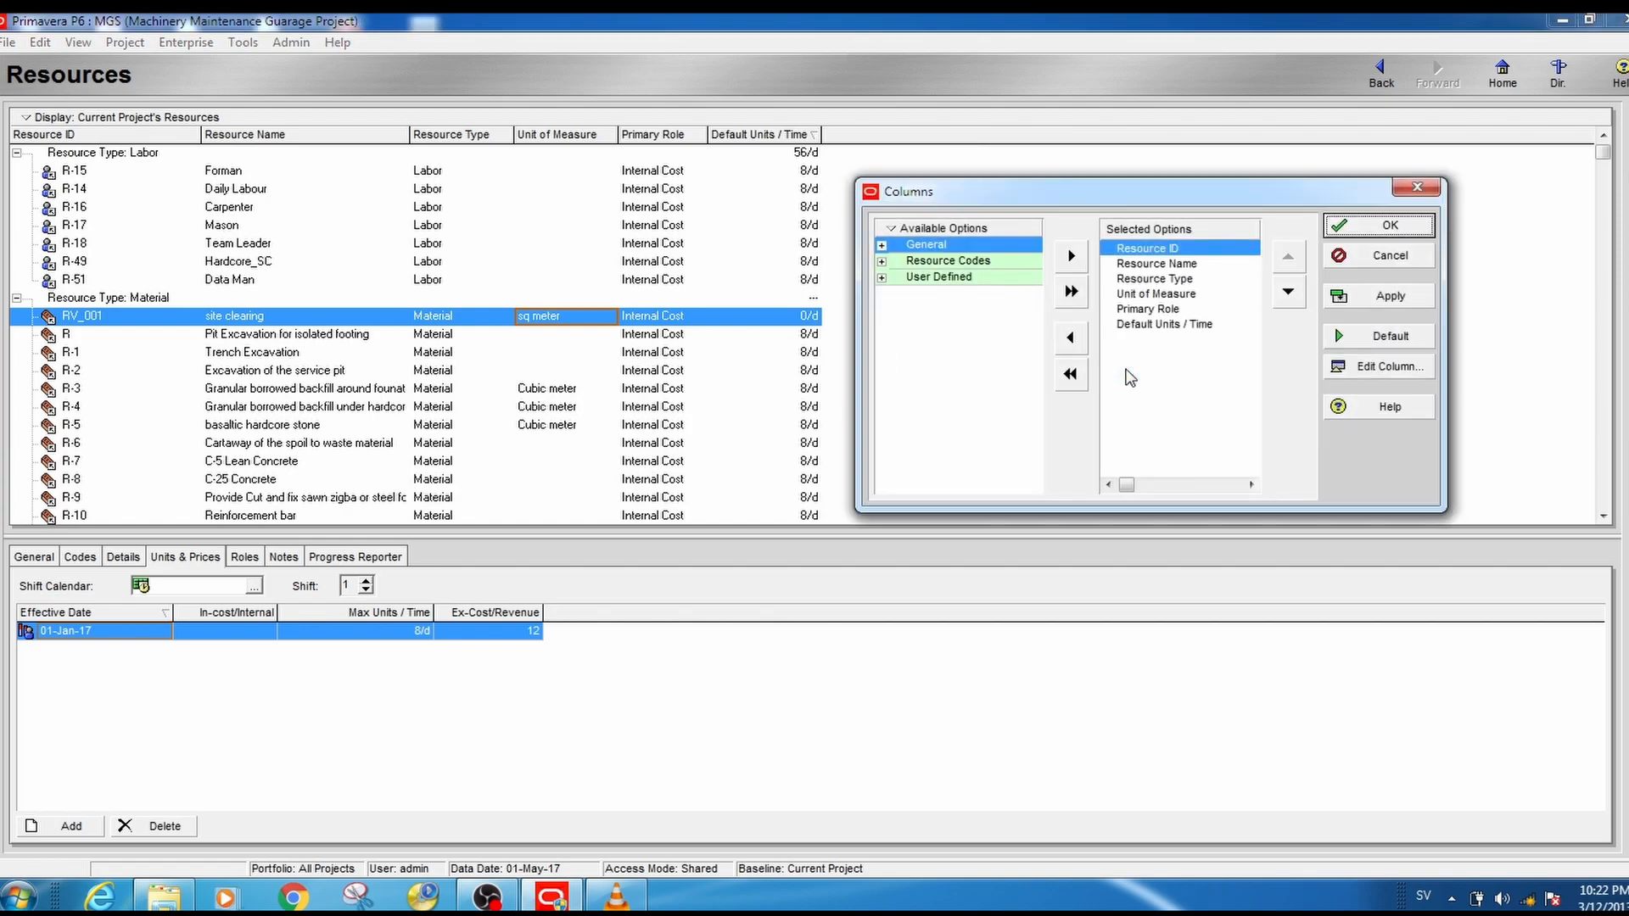
pyautogui.click(882, 261)
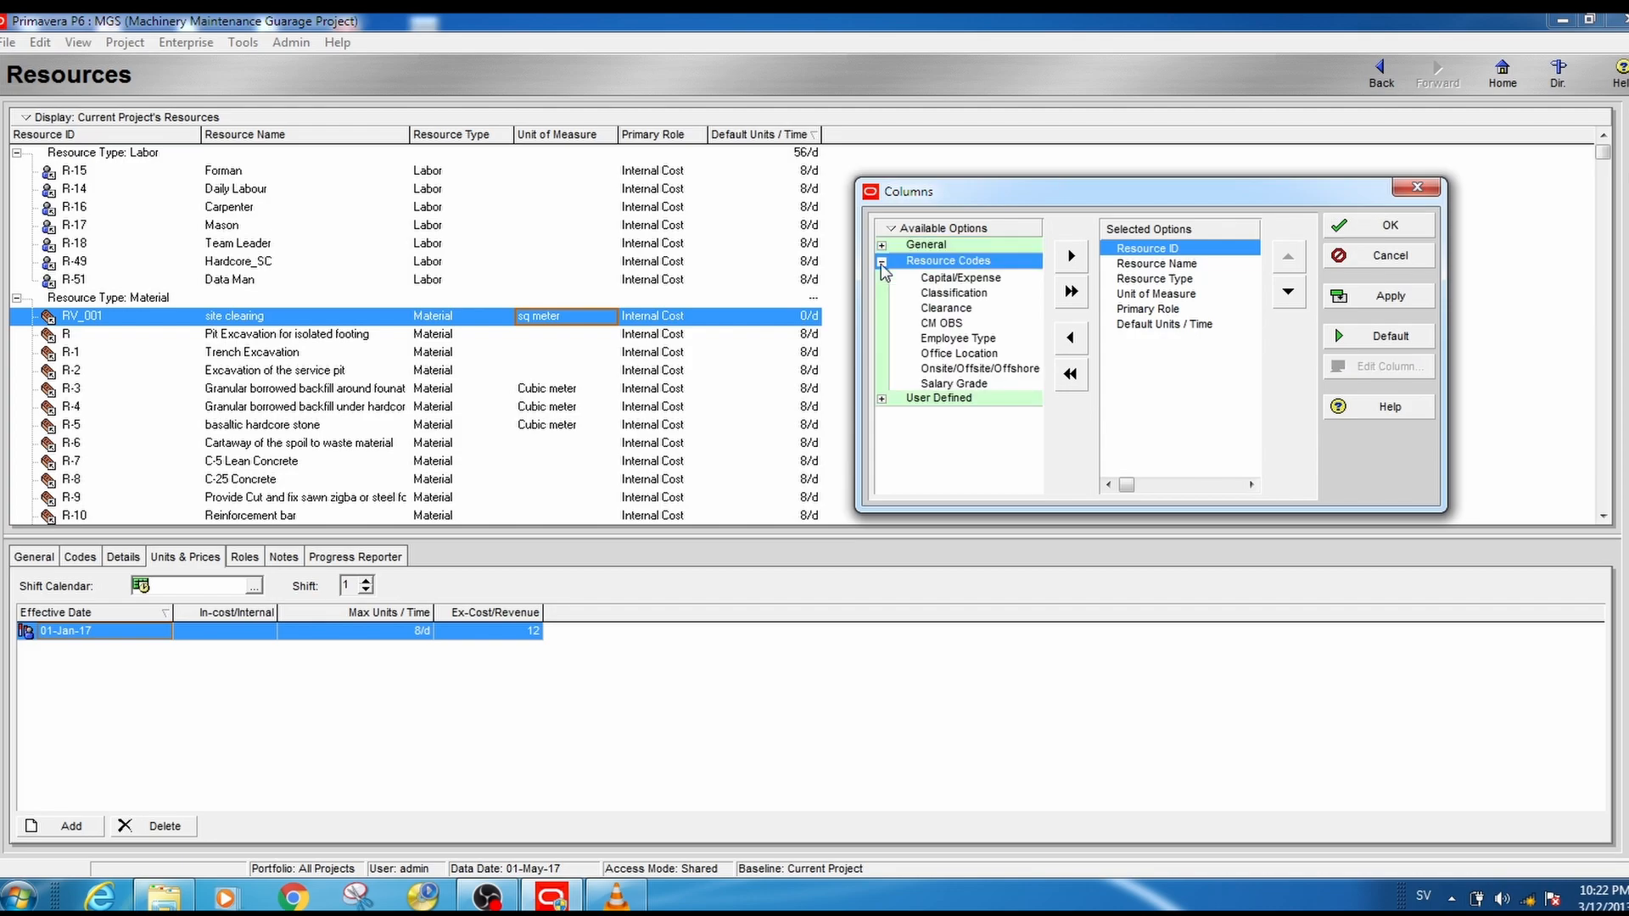
pyautogui.click(954, 293)
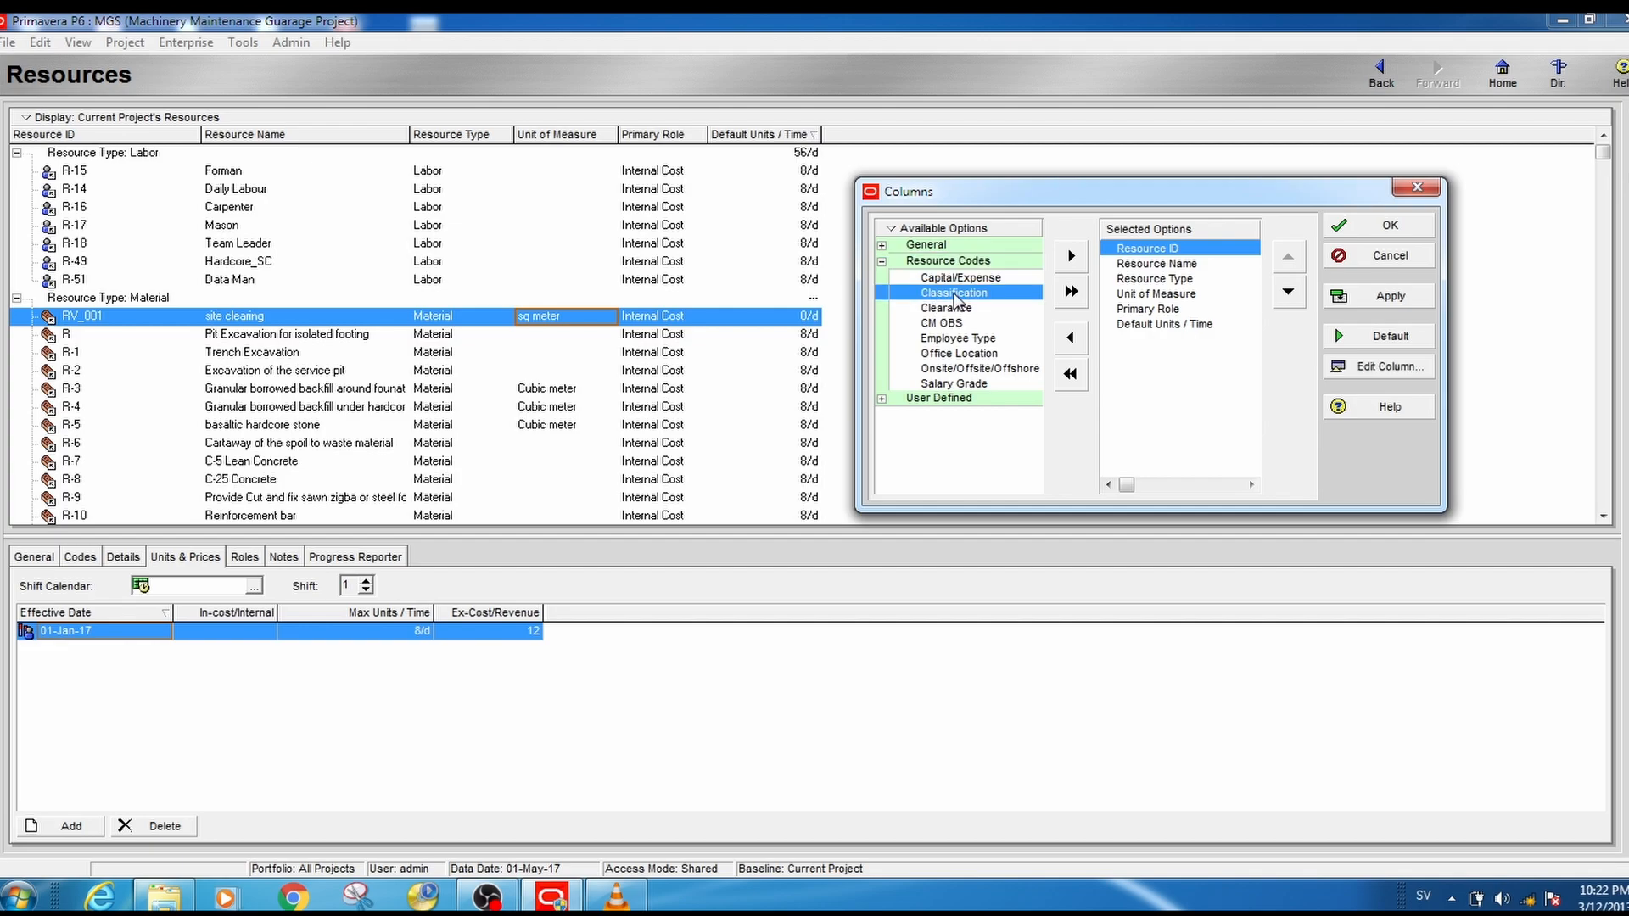
pyautogui.click(1071, 257)
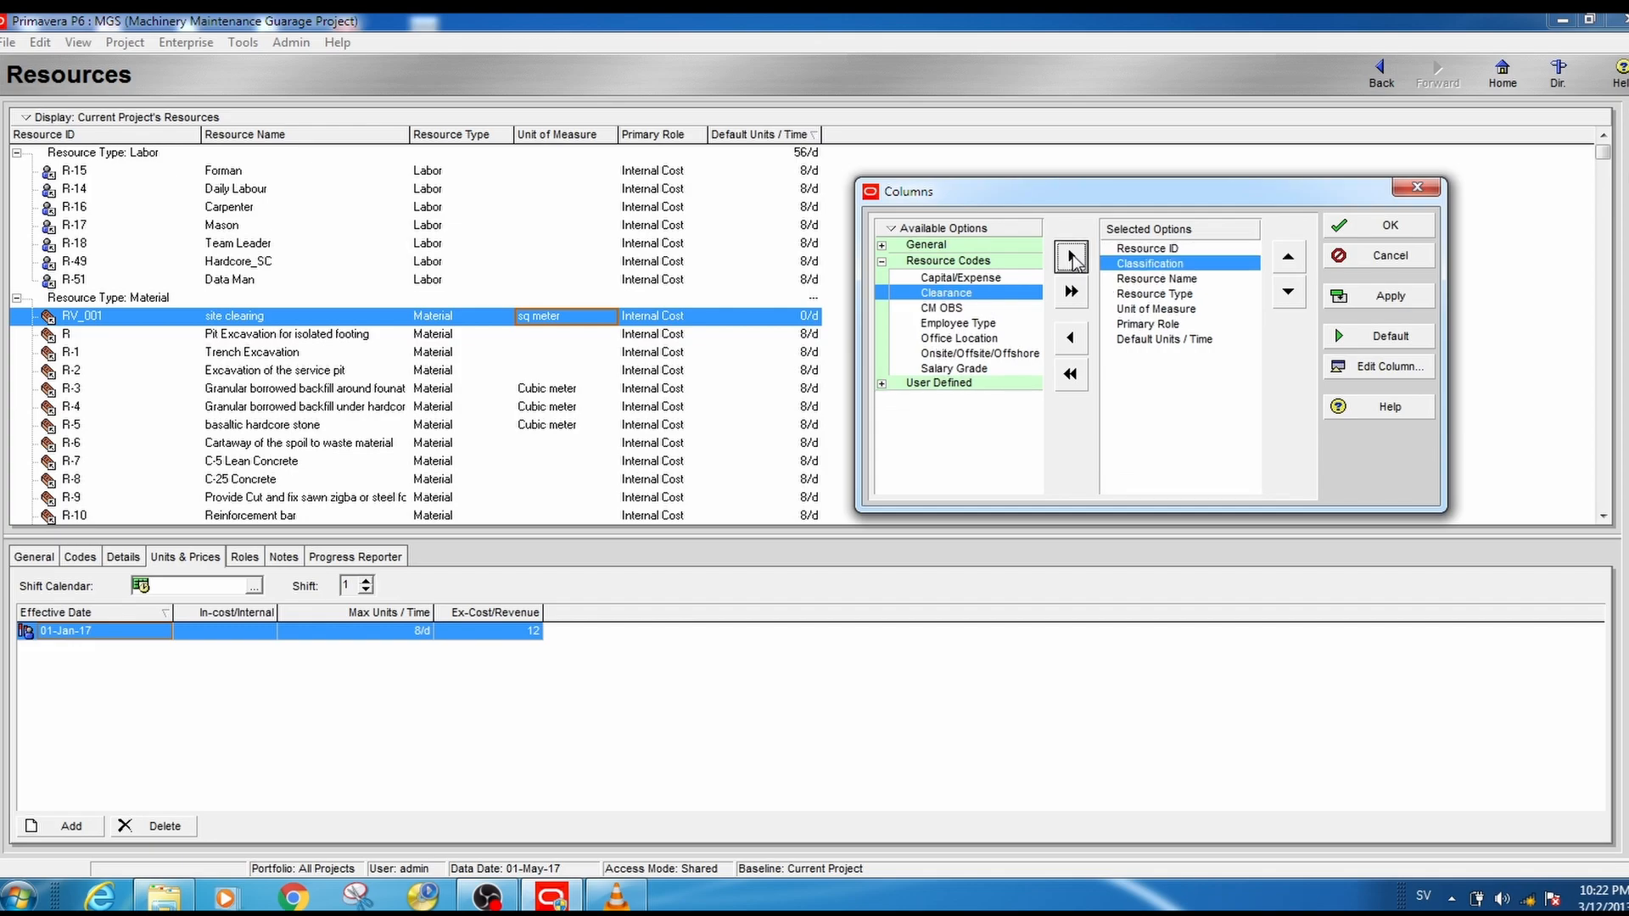
# - Place the Classification column after Default Units / Time and apply the column layout
pyautogui.click(1286, 297)
pyautogui.click(1287, 297)
pyautogui.click(1287, 296)
pyautogui.click(1286, 297)
pyautogui.click(1287, 297)
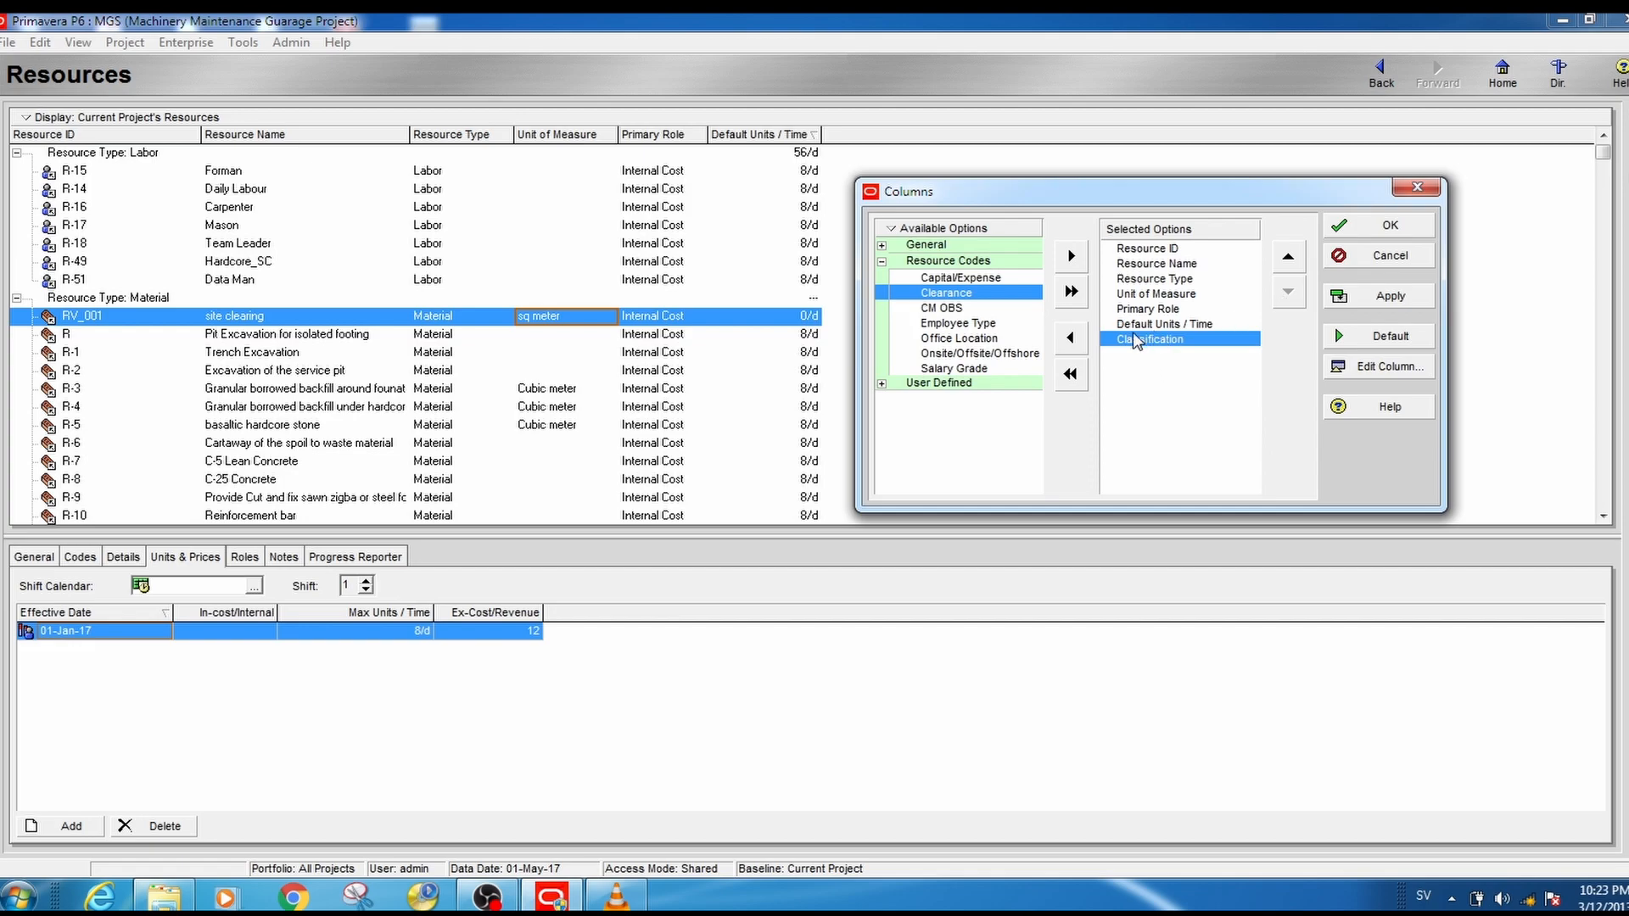
pyautogui.click(1388, 298)
pyautogui.click(1377, 226)
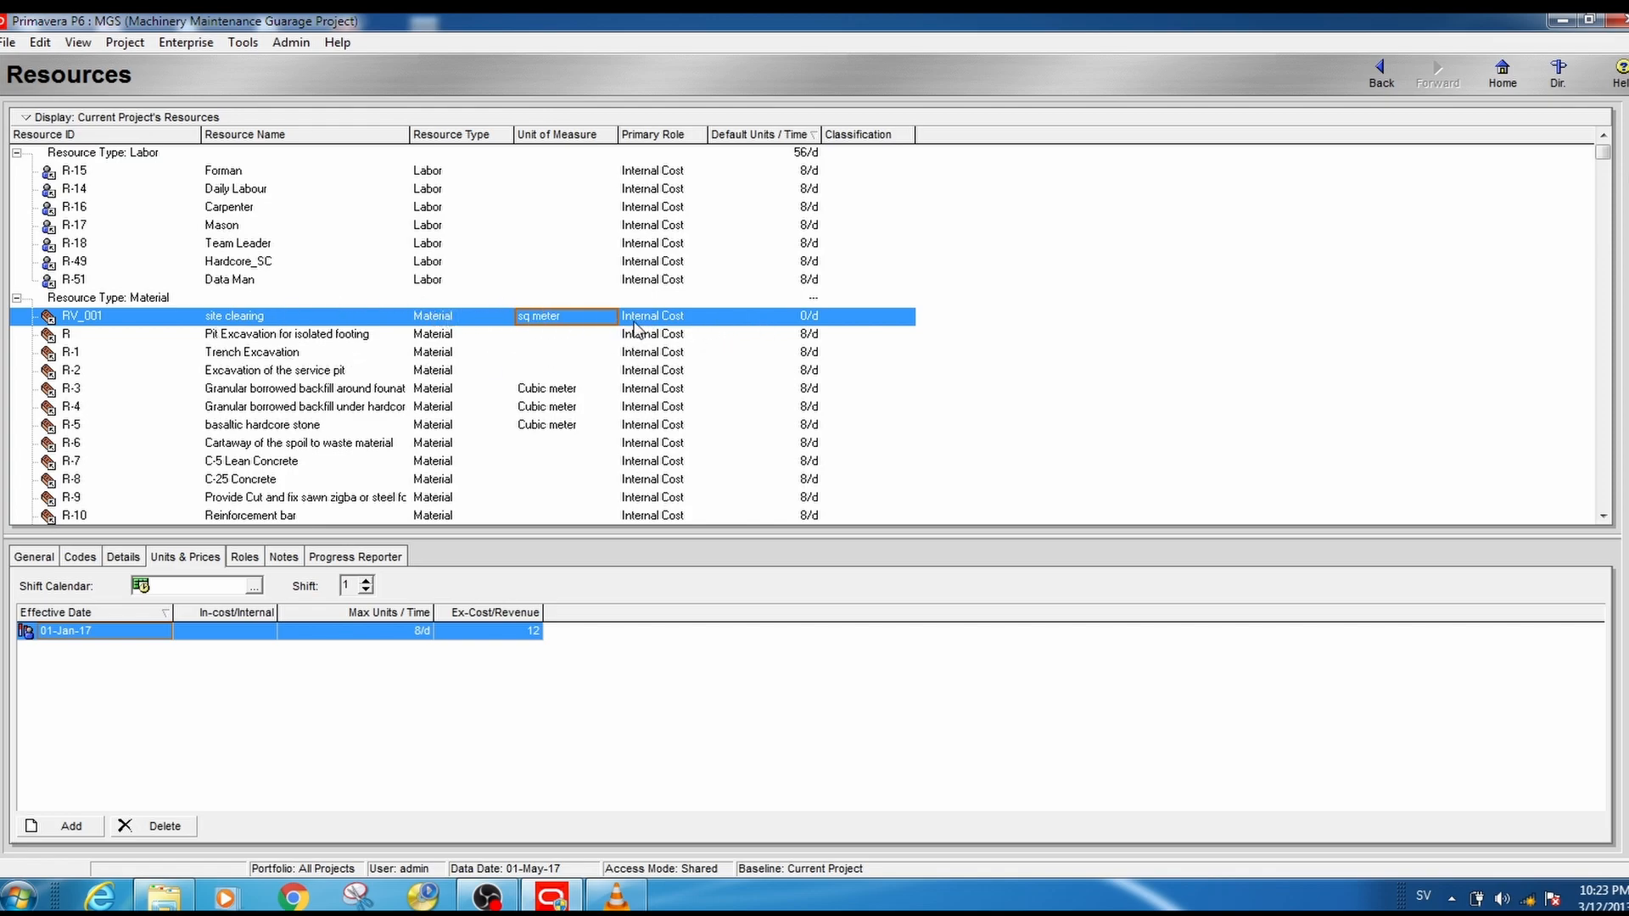
# - Assign the MMGP classification to the material resource R-12 Expansion joint filler
pyautogui.click(731, 324)
pyautogui.scroll(-5, 877, 325)
pyautogui.click(890, 263)
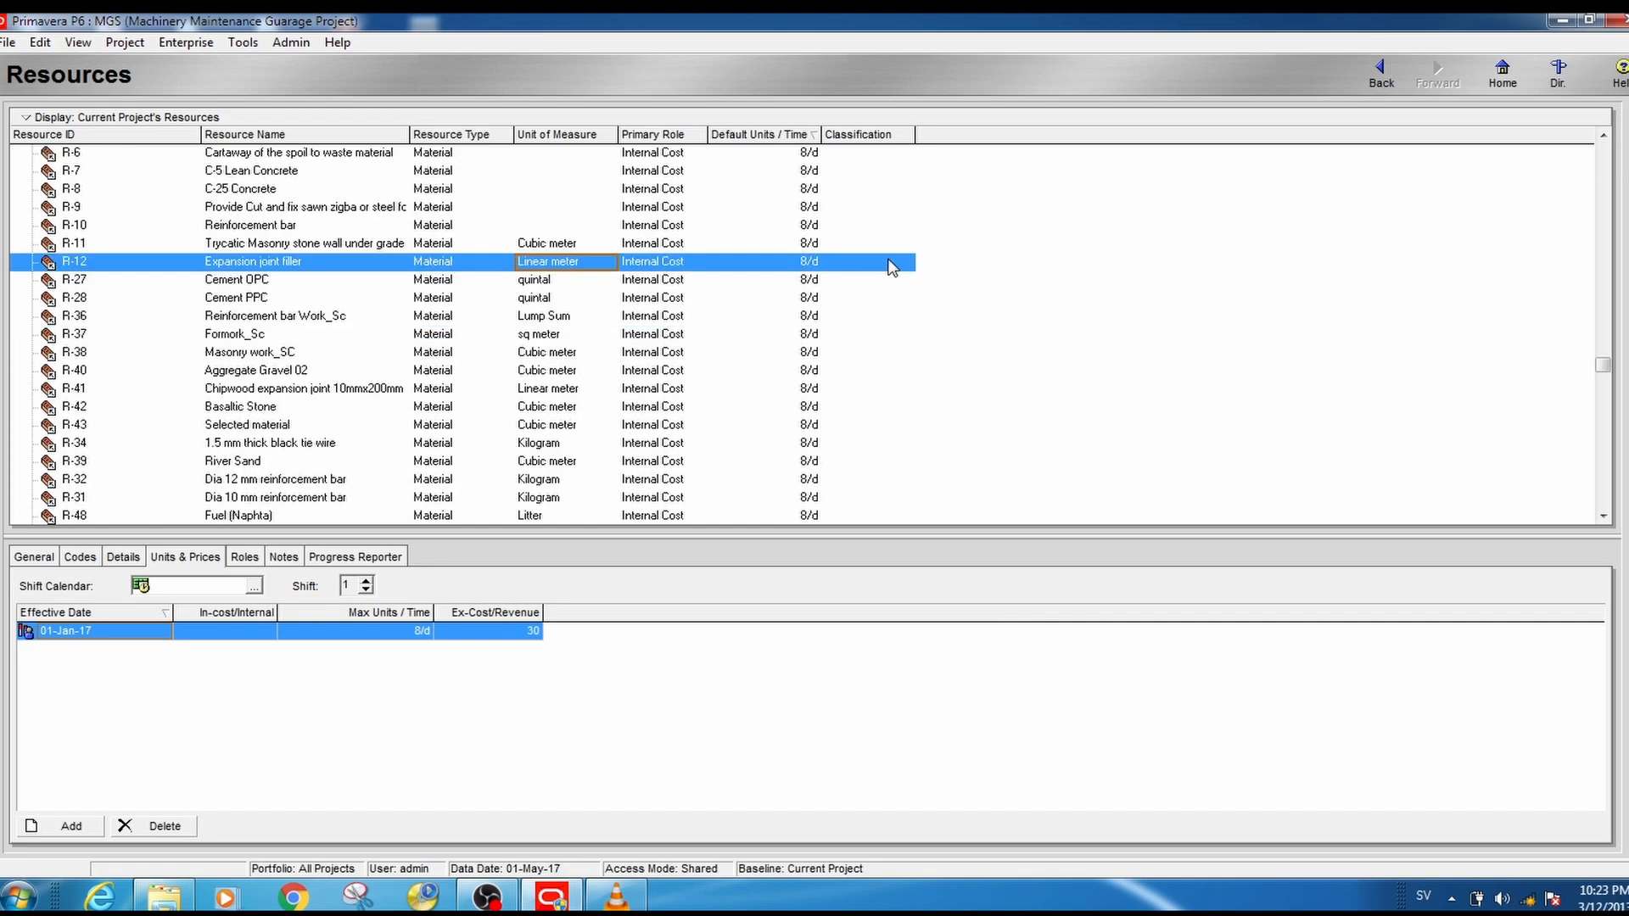
pyautogui.click(900, 268)
pyautogui.click(906, 265)
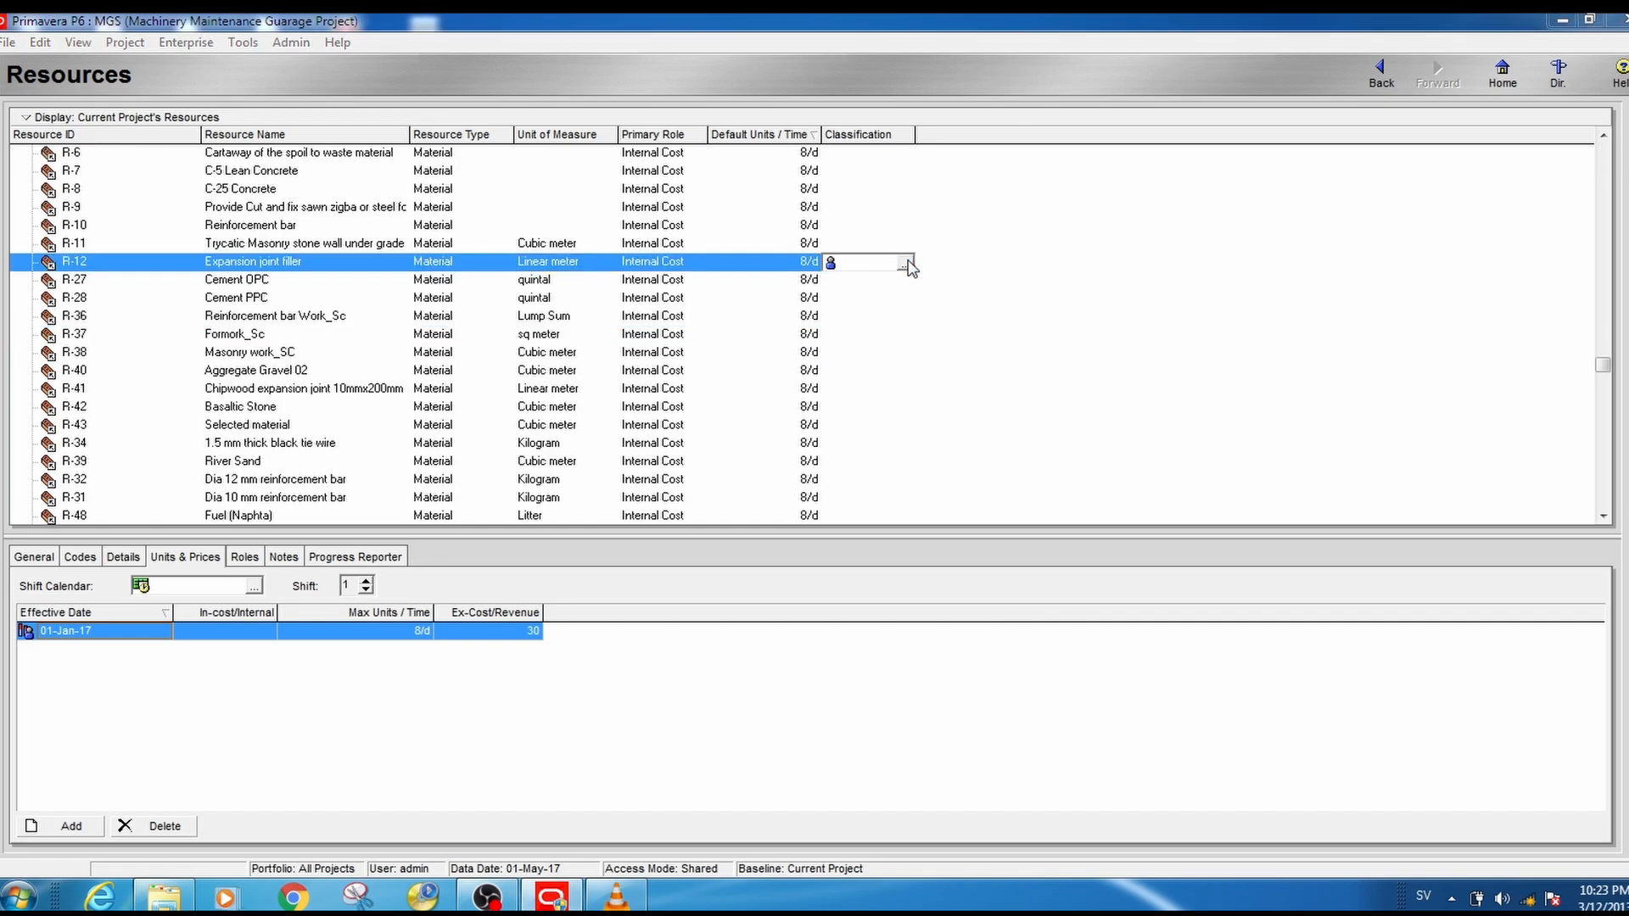
pyautogui.click(905, 265)
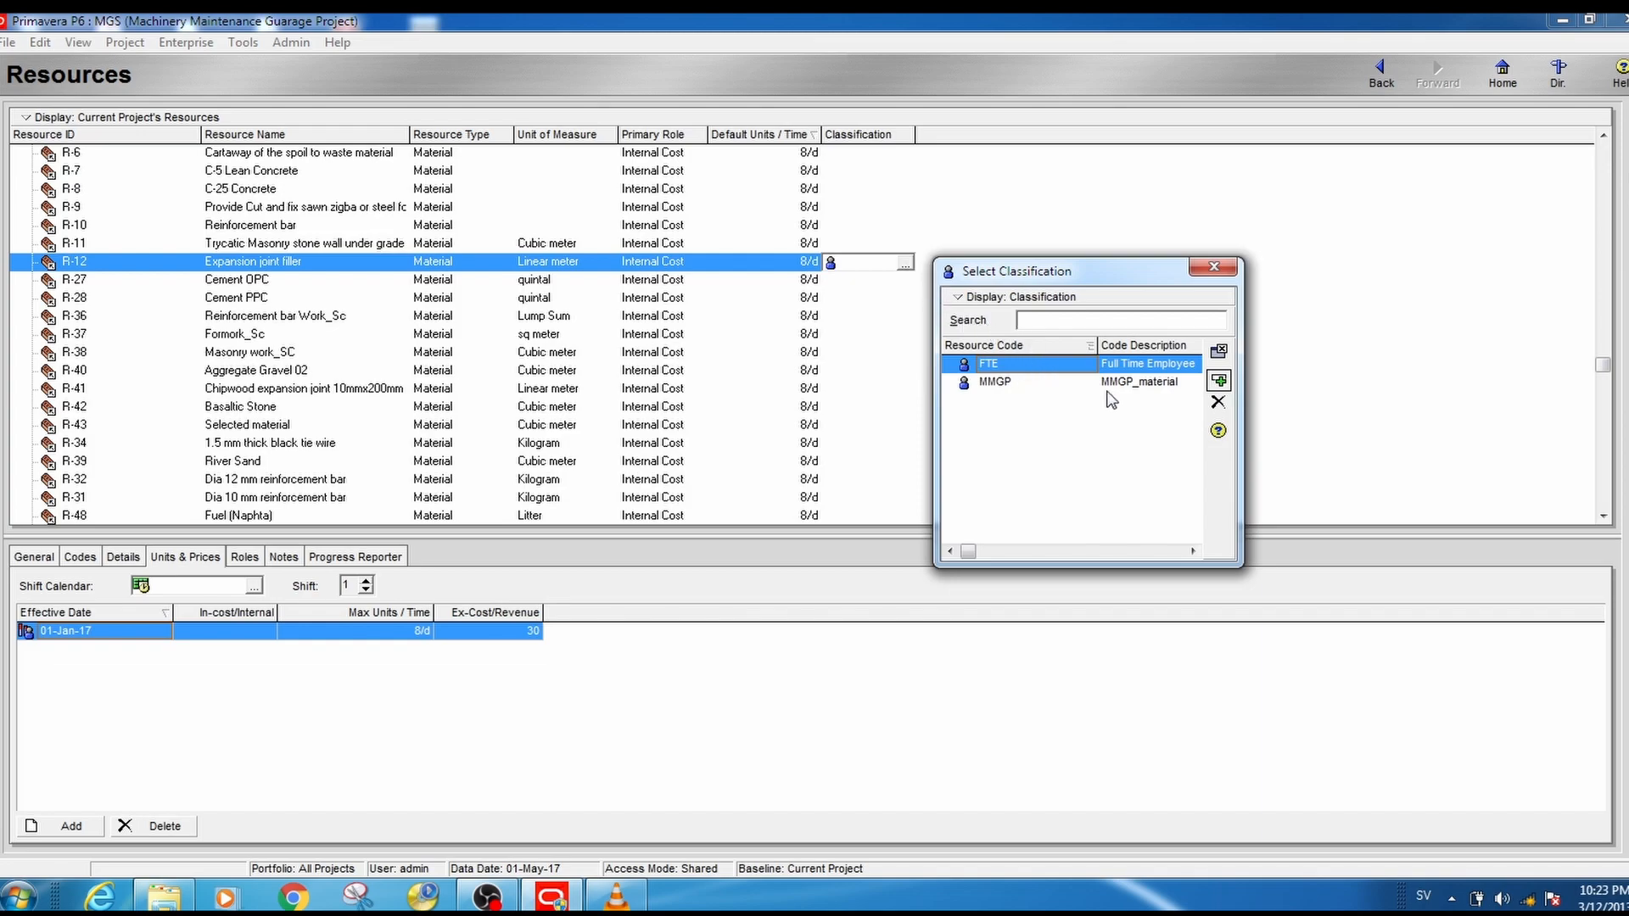
pyautogui.click(1036, 384)
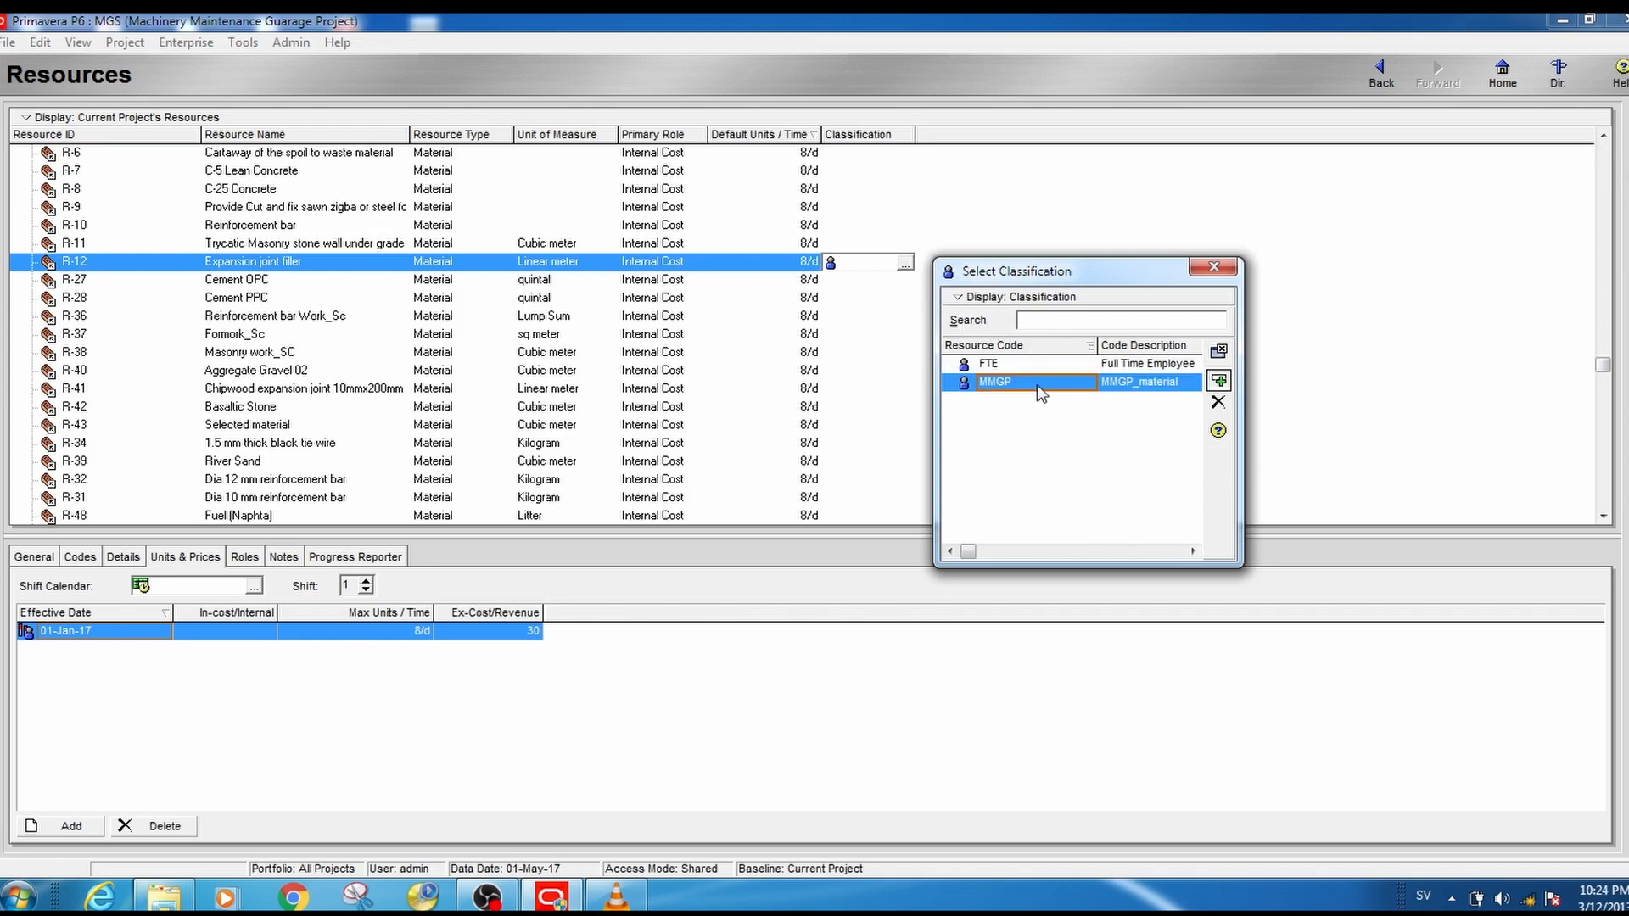
pyautogui.click(1218, 383)
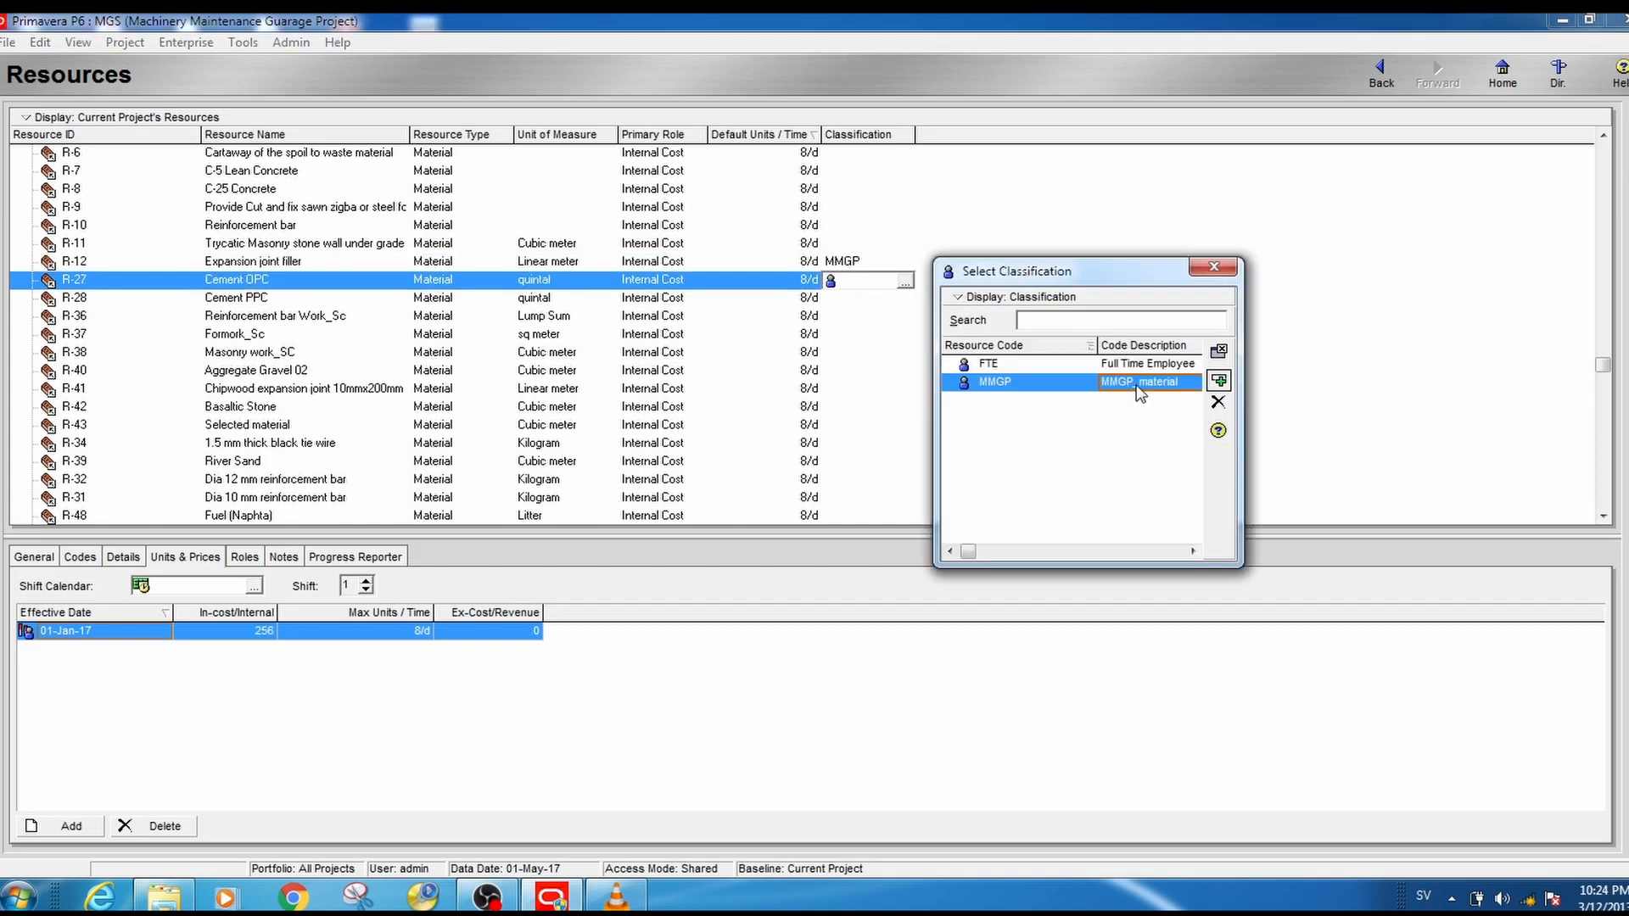
pyautogui.click(1218, 380)
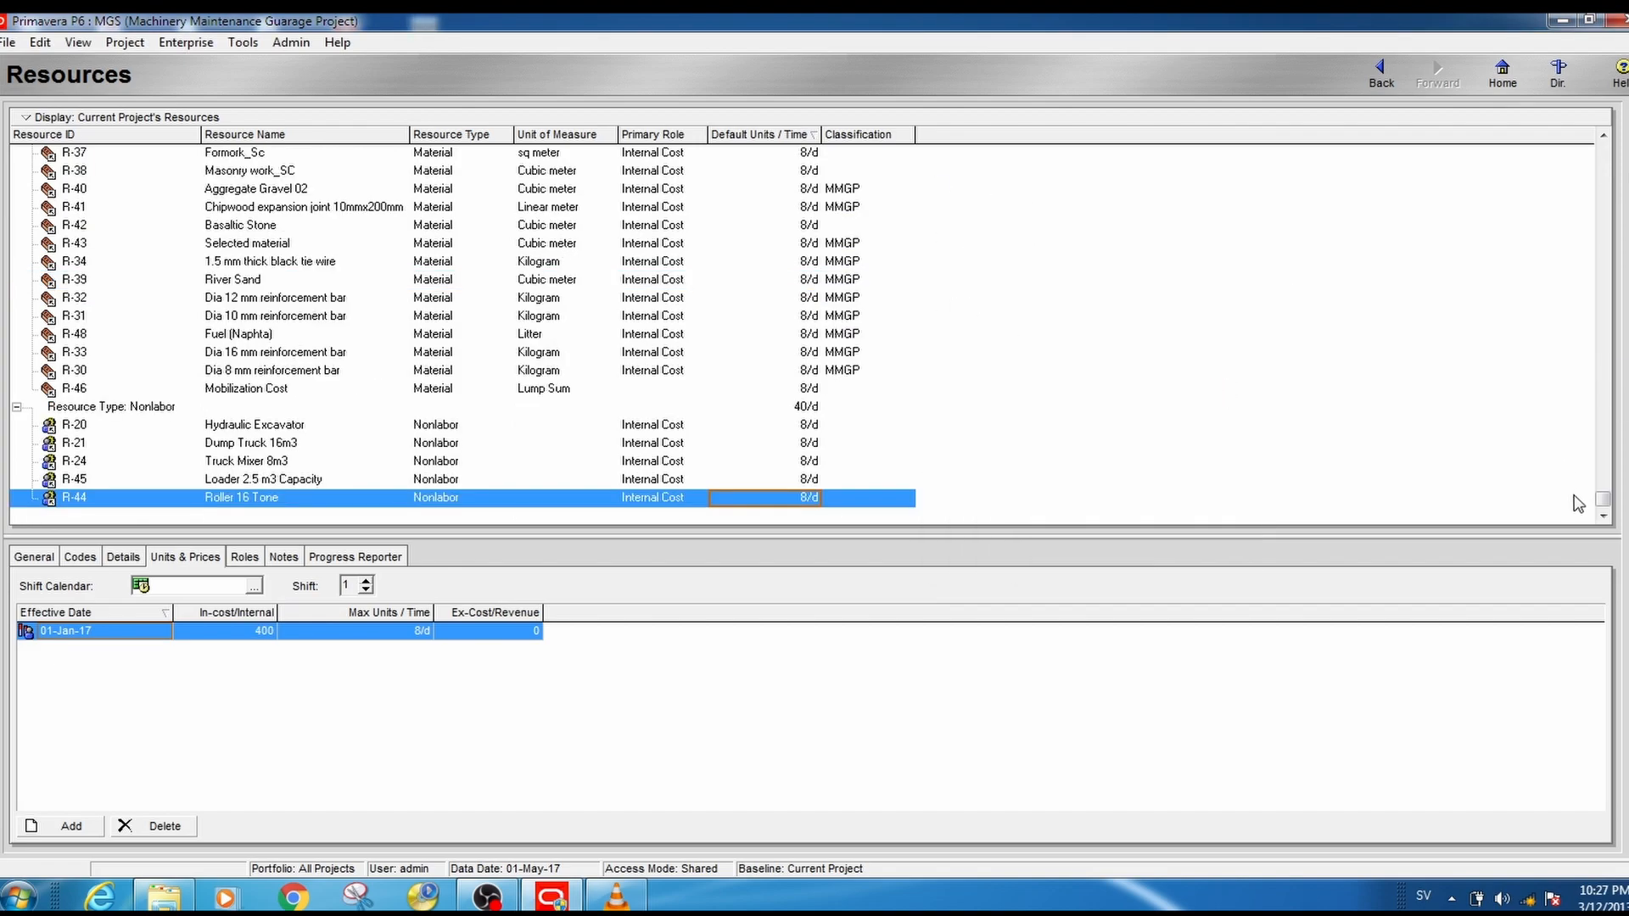
# - Review the classifications assigned to the material resources and return to the project's Activities view
pyautogui.moveTo(1608, 502); pyautogui.dragTo(1608, 420)
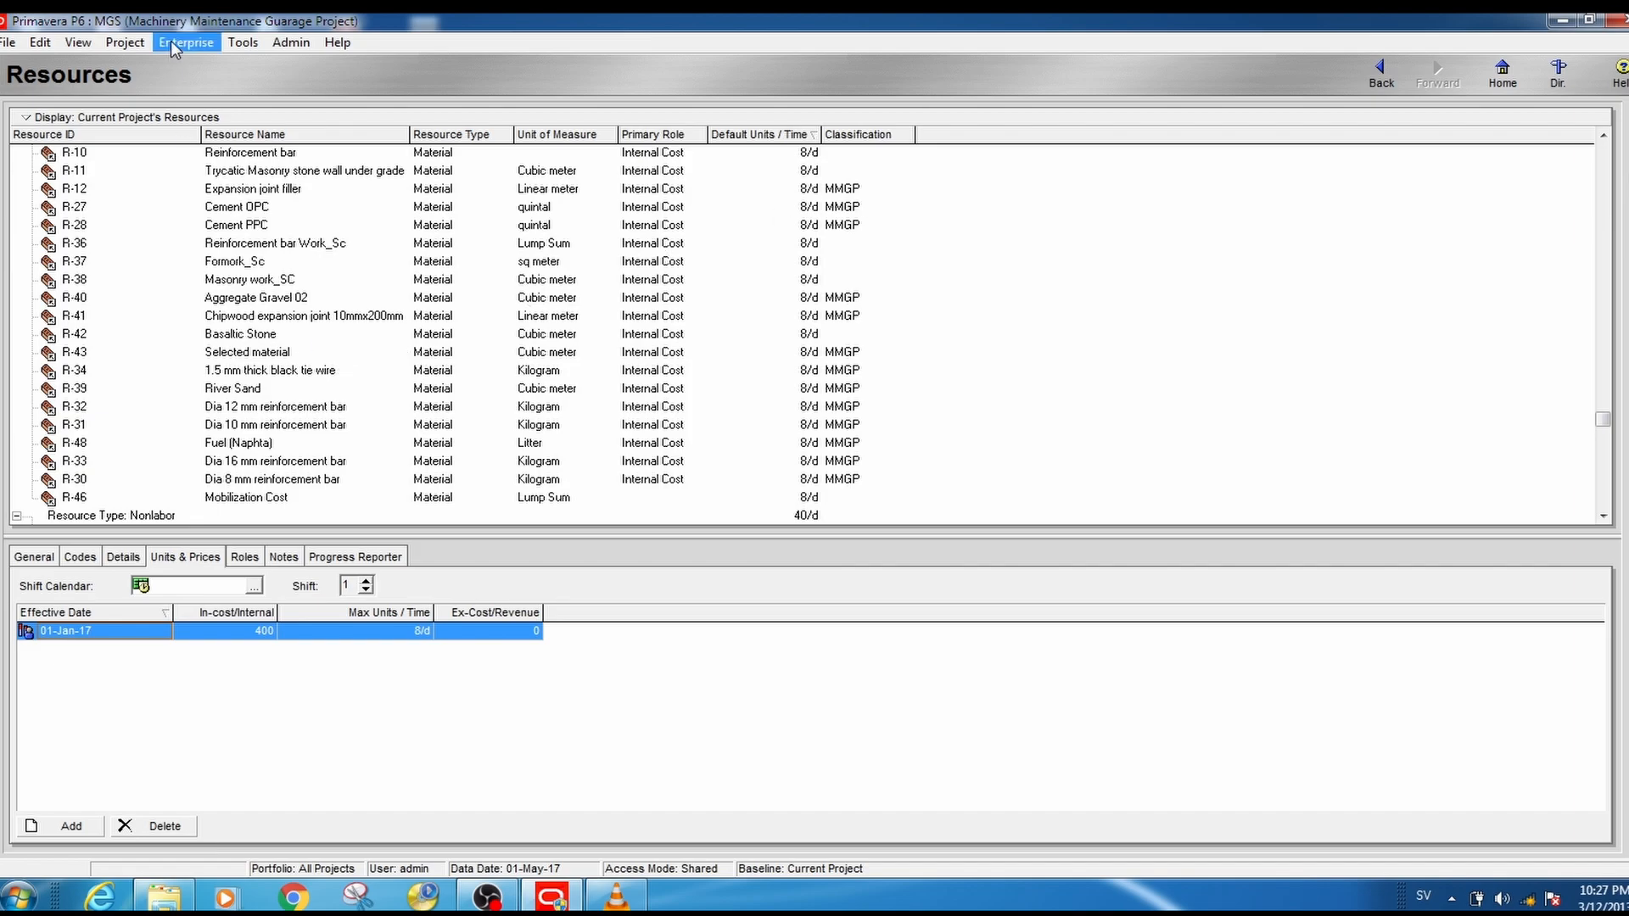
pyautogui.click(132, 45)
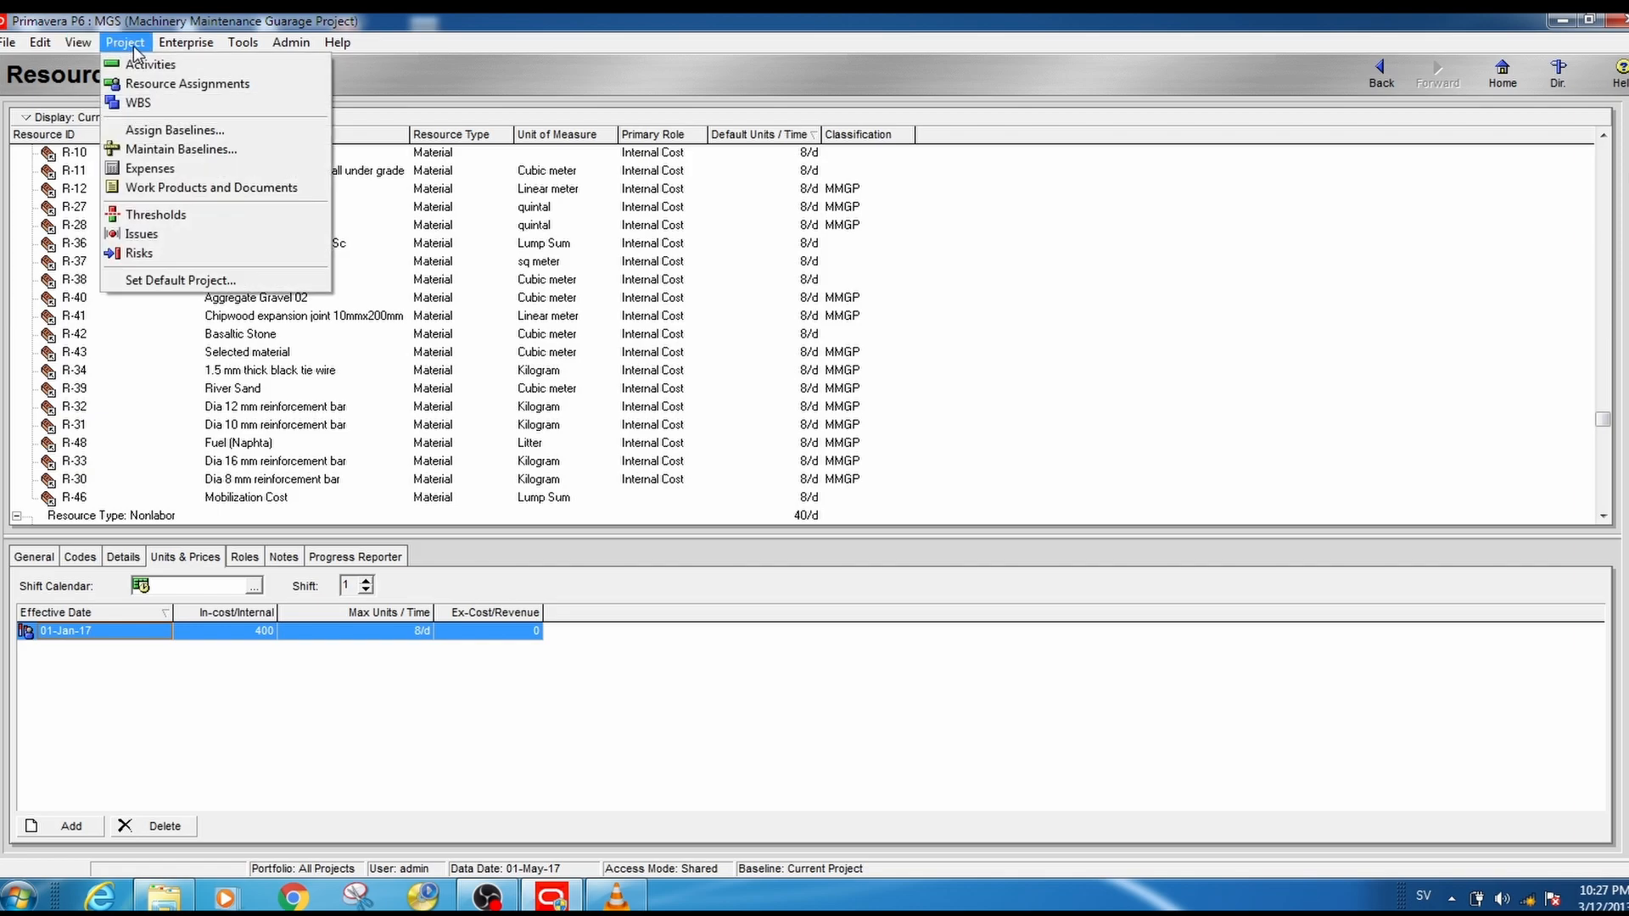
pyautogui.click(146, 61)
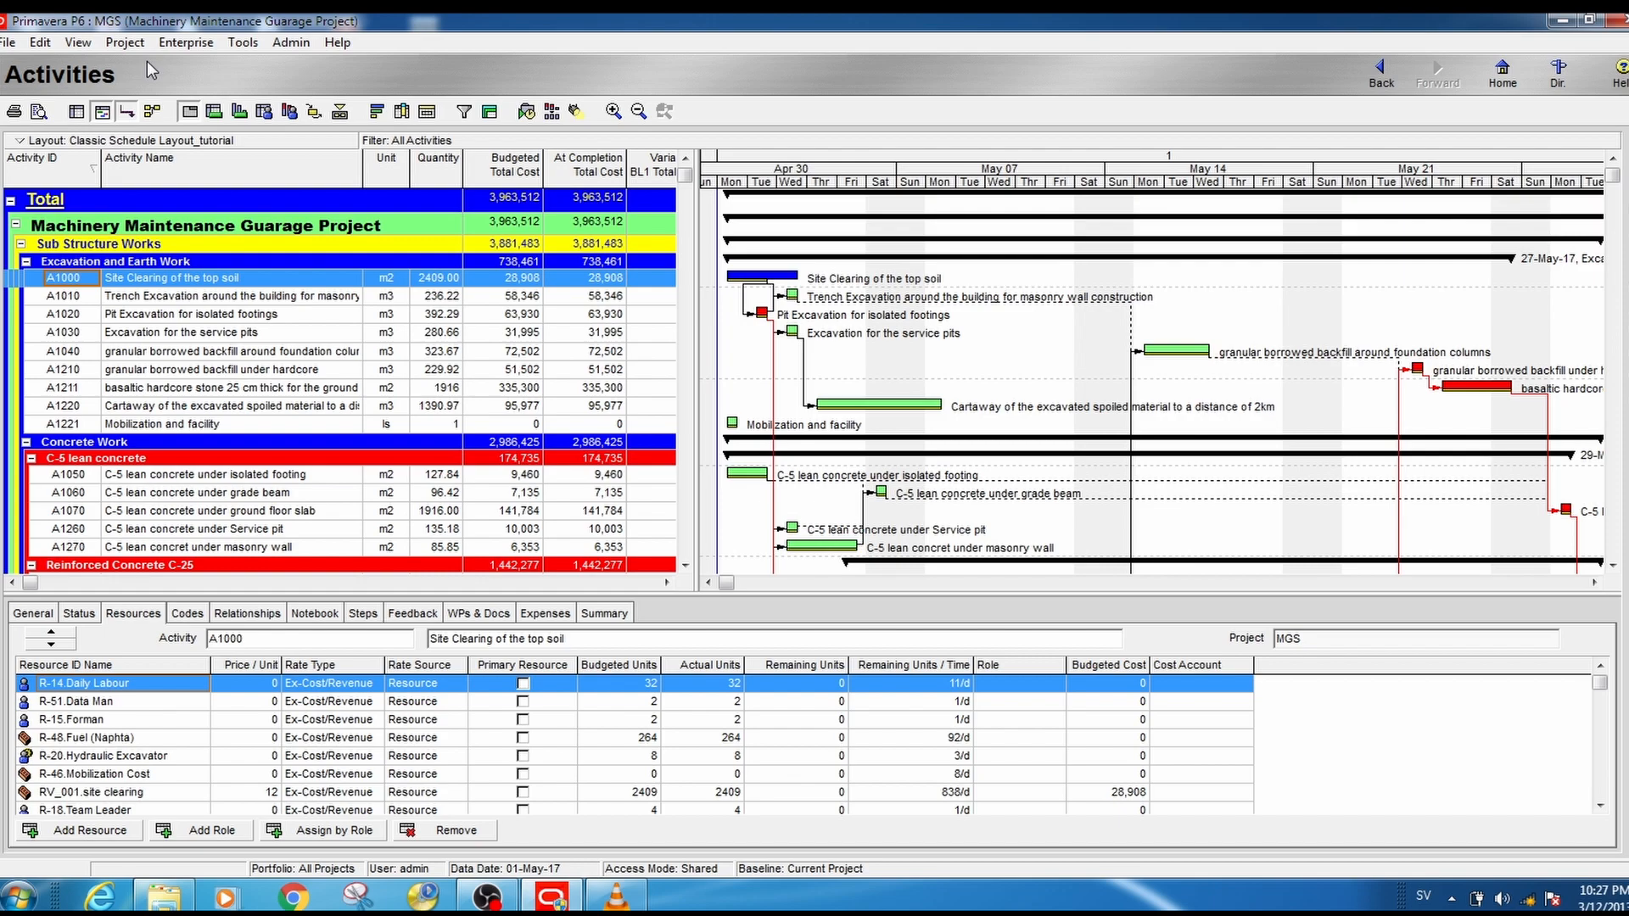
# - Start a new report with the Report Wizard, using Activity Resource and Role Assignments as its subject area
pyautogui.click(247, 42)
pyautogui.click(229, 49)
pyautogui.click(236, 47)
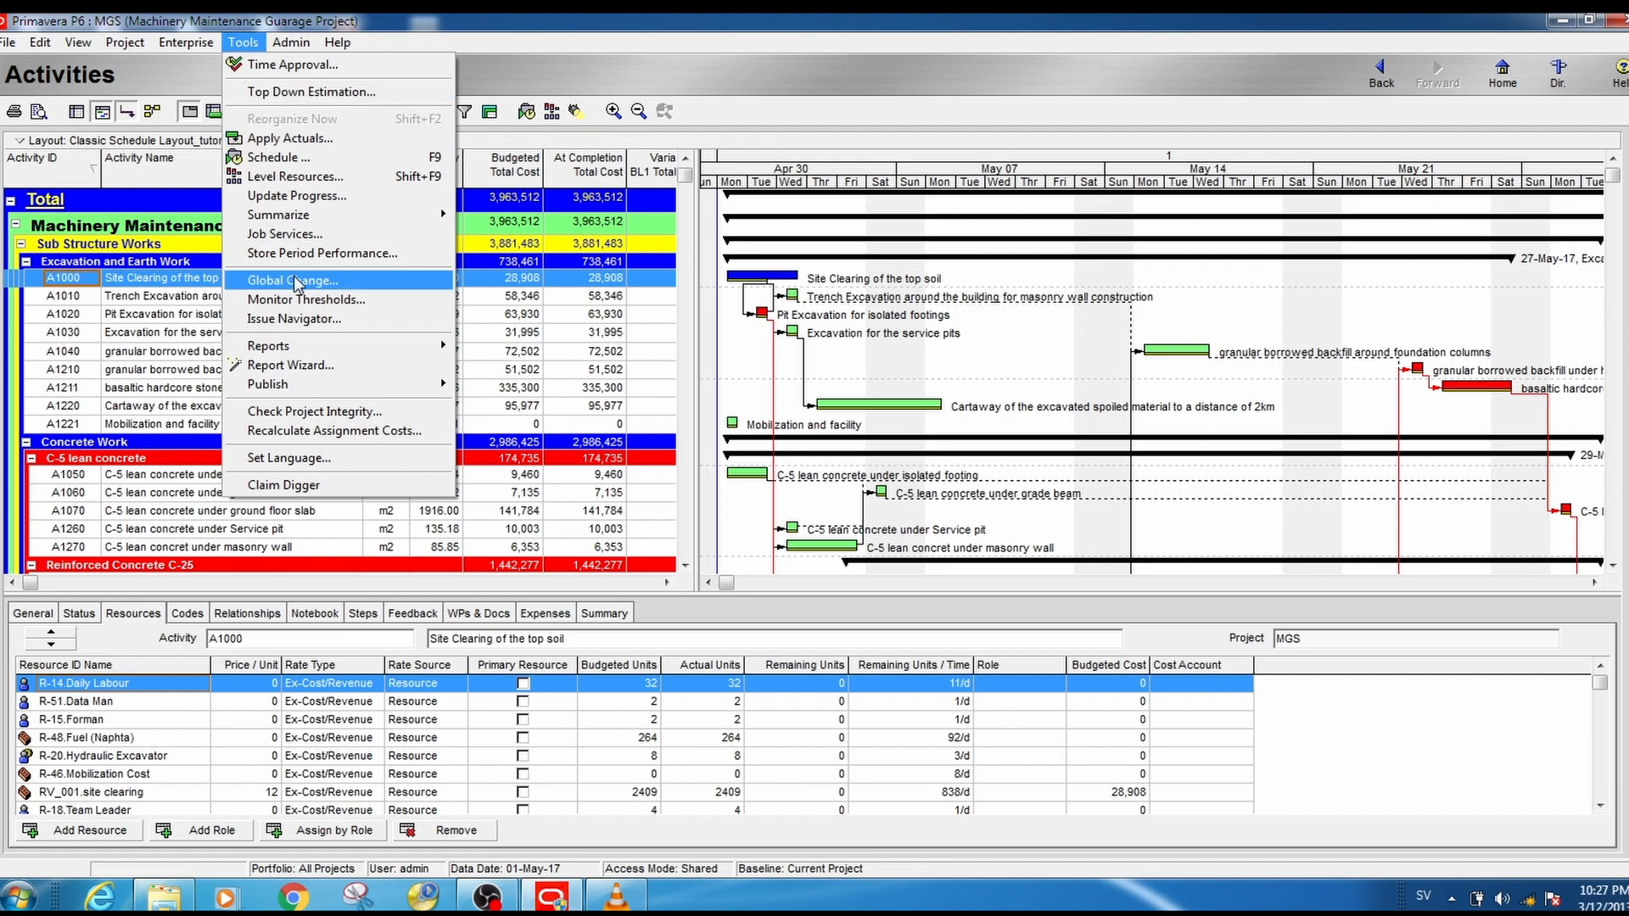
pyautogui.moveTo(316, 348)
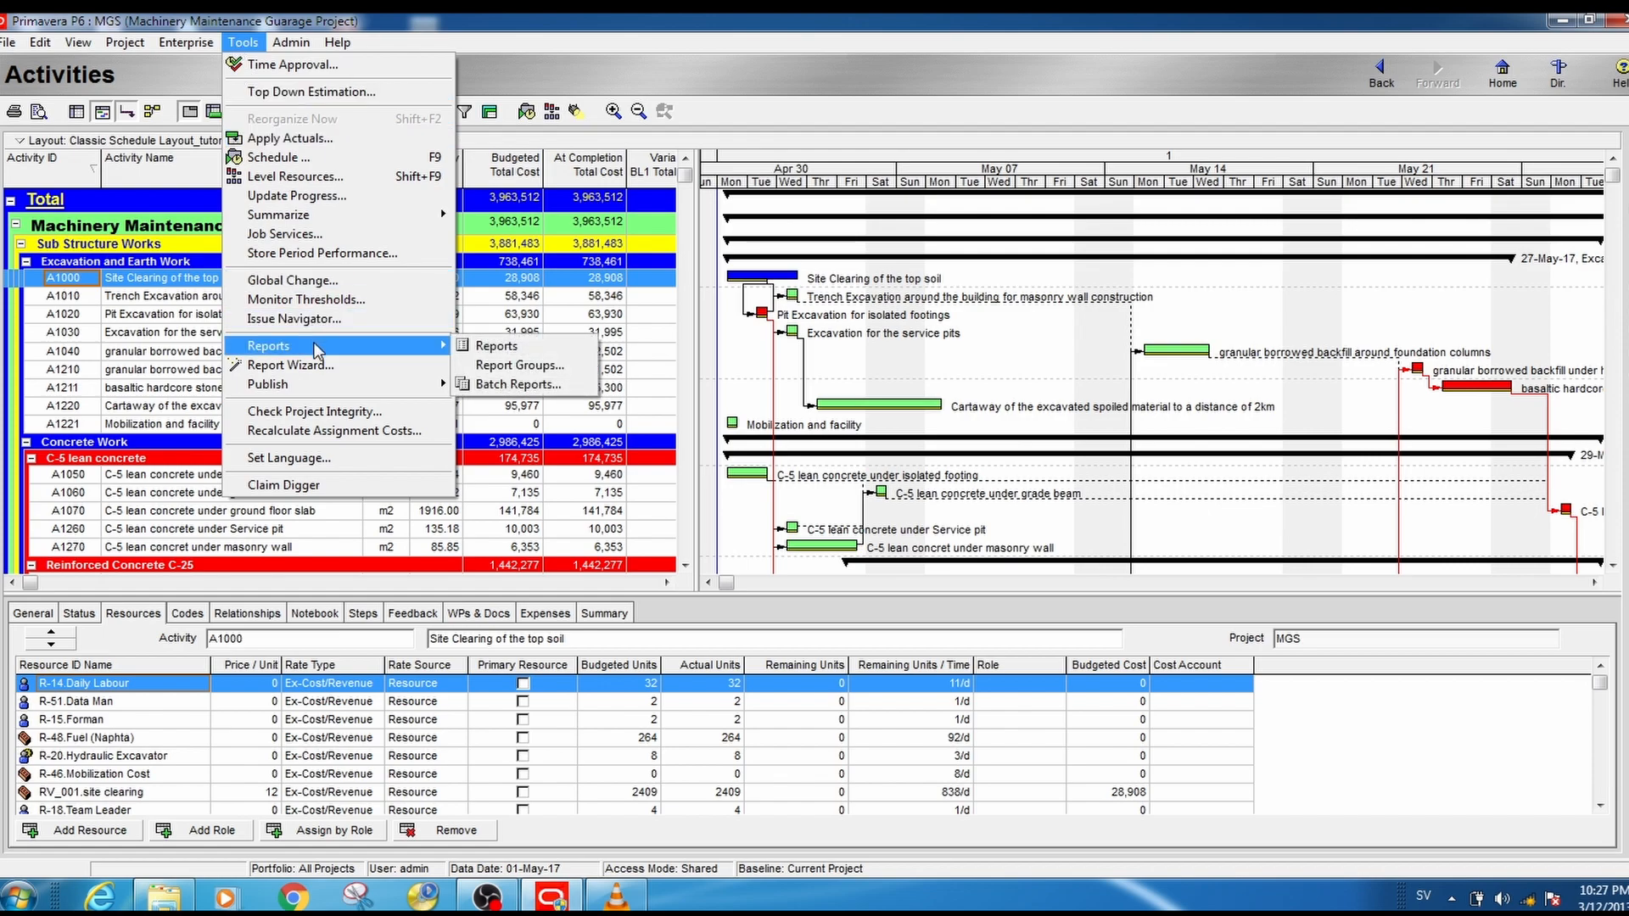
pyautogui.click(370, 364)
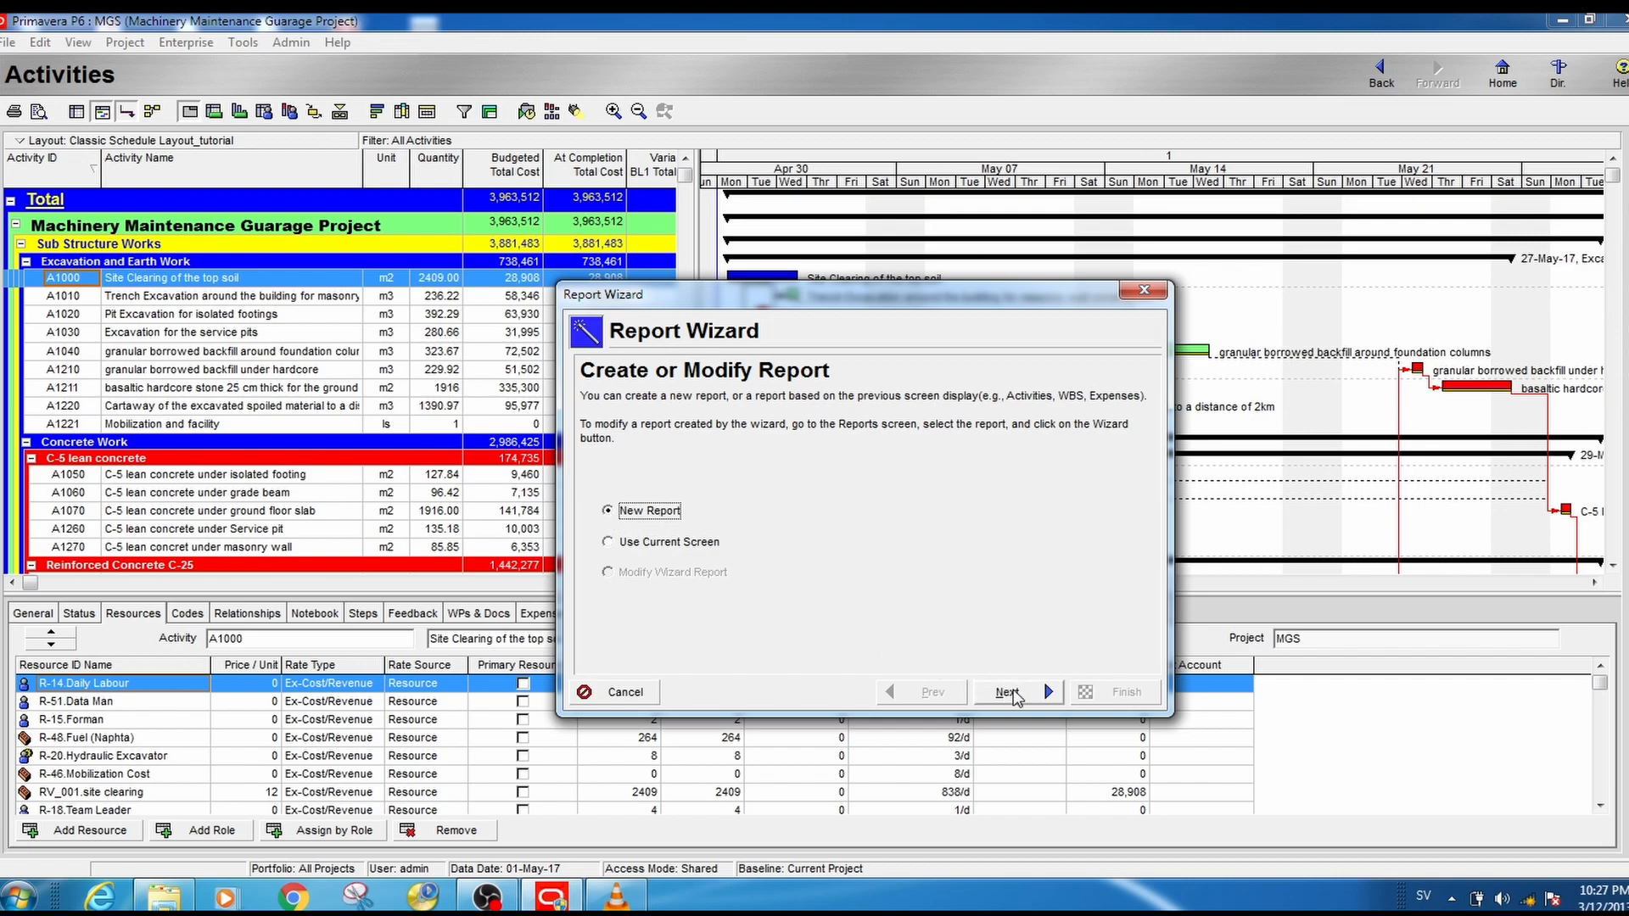
pyautogui.click(1009, 693)
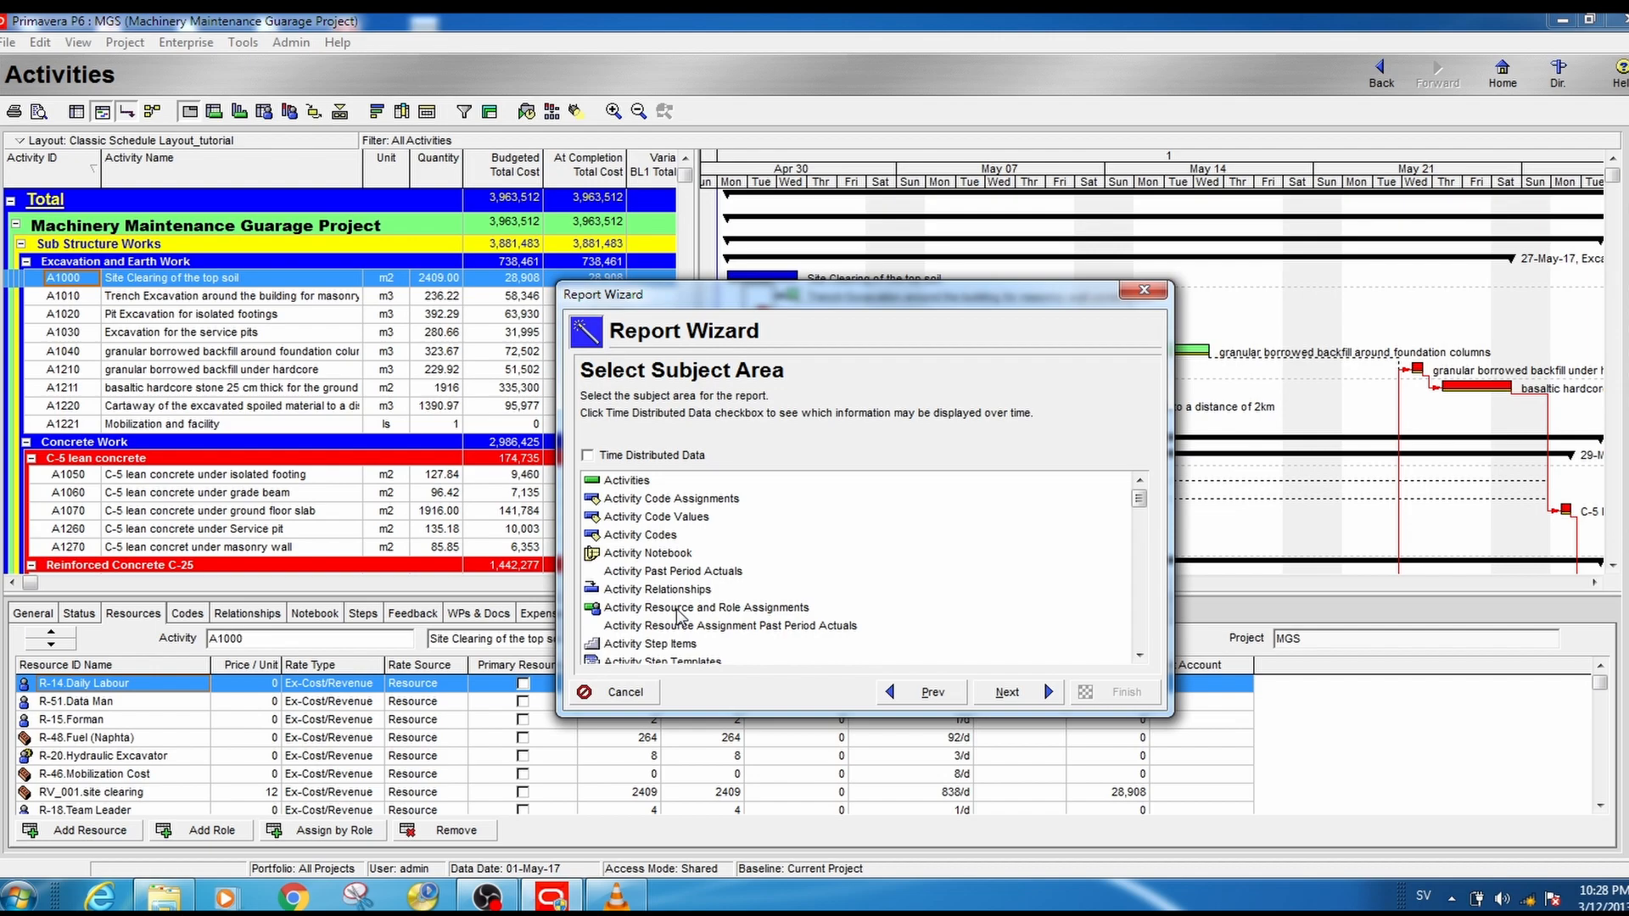
pyautogui.click(679, 608)
pyautogui.click(1009, 693)
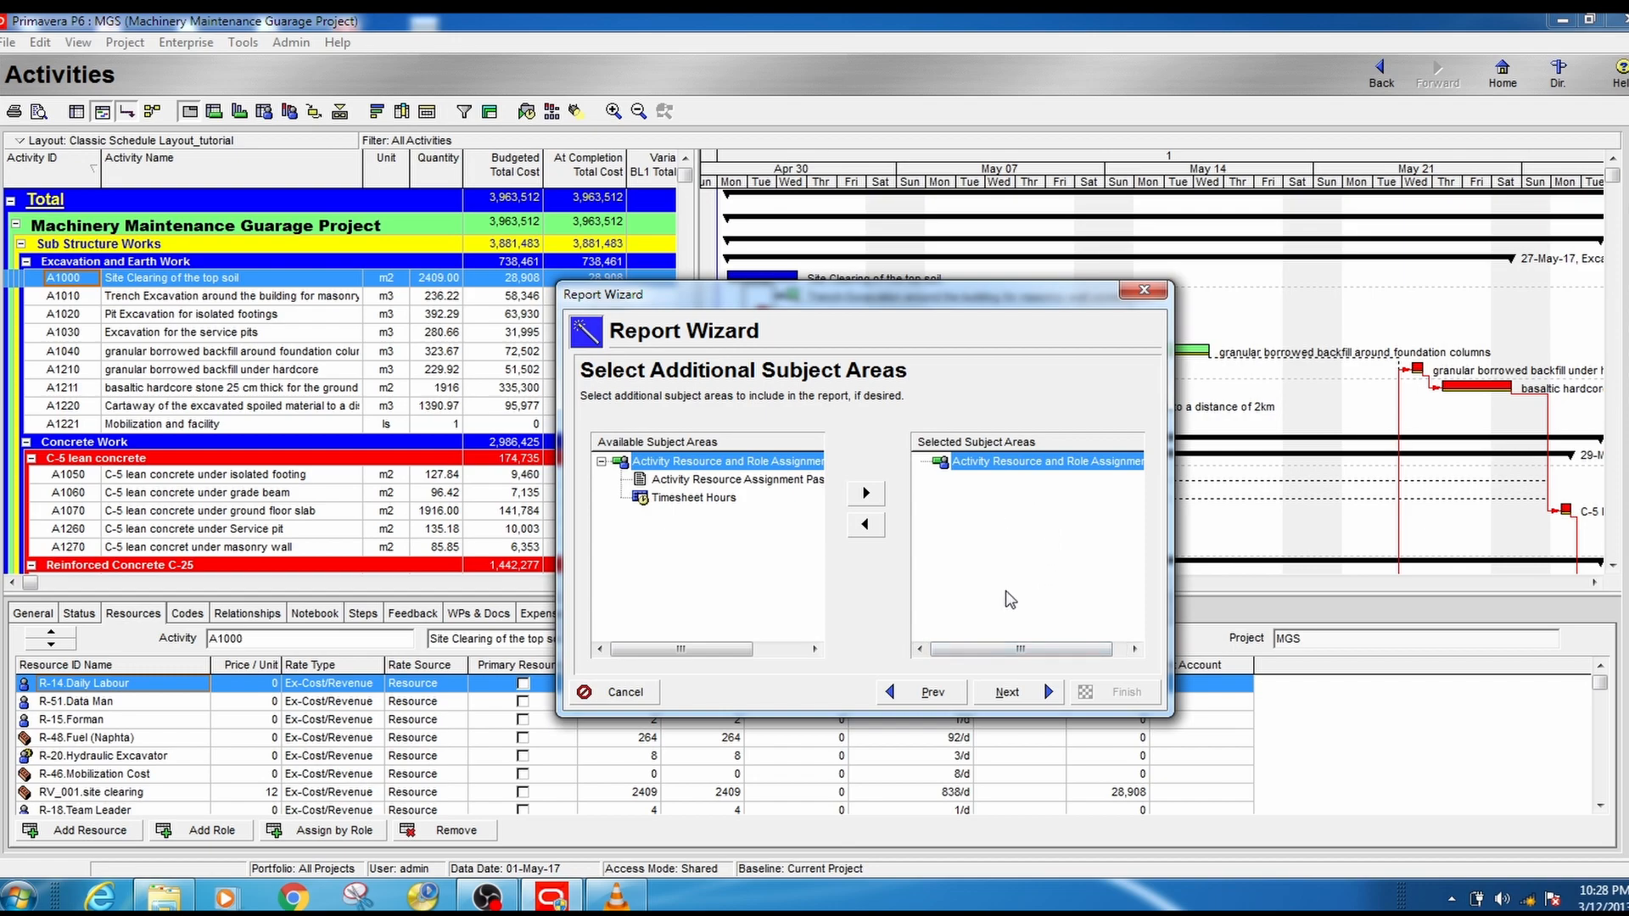
# - Continue to the subject area configuration and add WBS to the report columns, placed ahead of Activity ID
pyautogui.click(1007, 693)
pyautogui.click(950, 490)
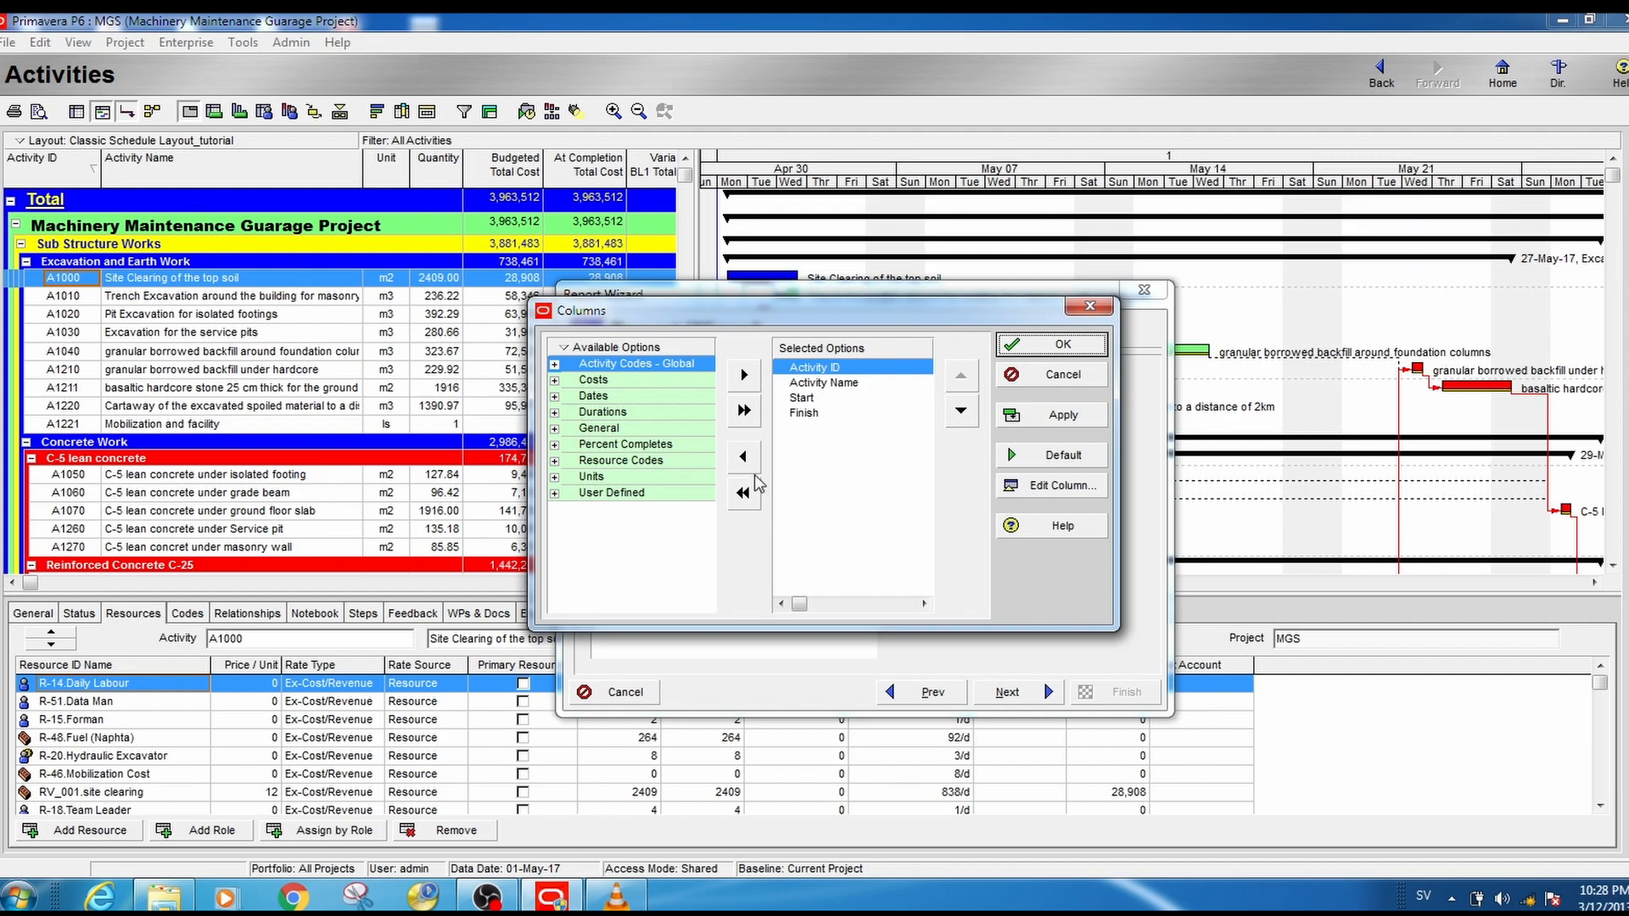
pyautogui.click(622, 430)
pyautogui.click(556, 428)
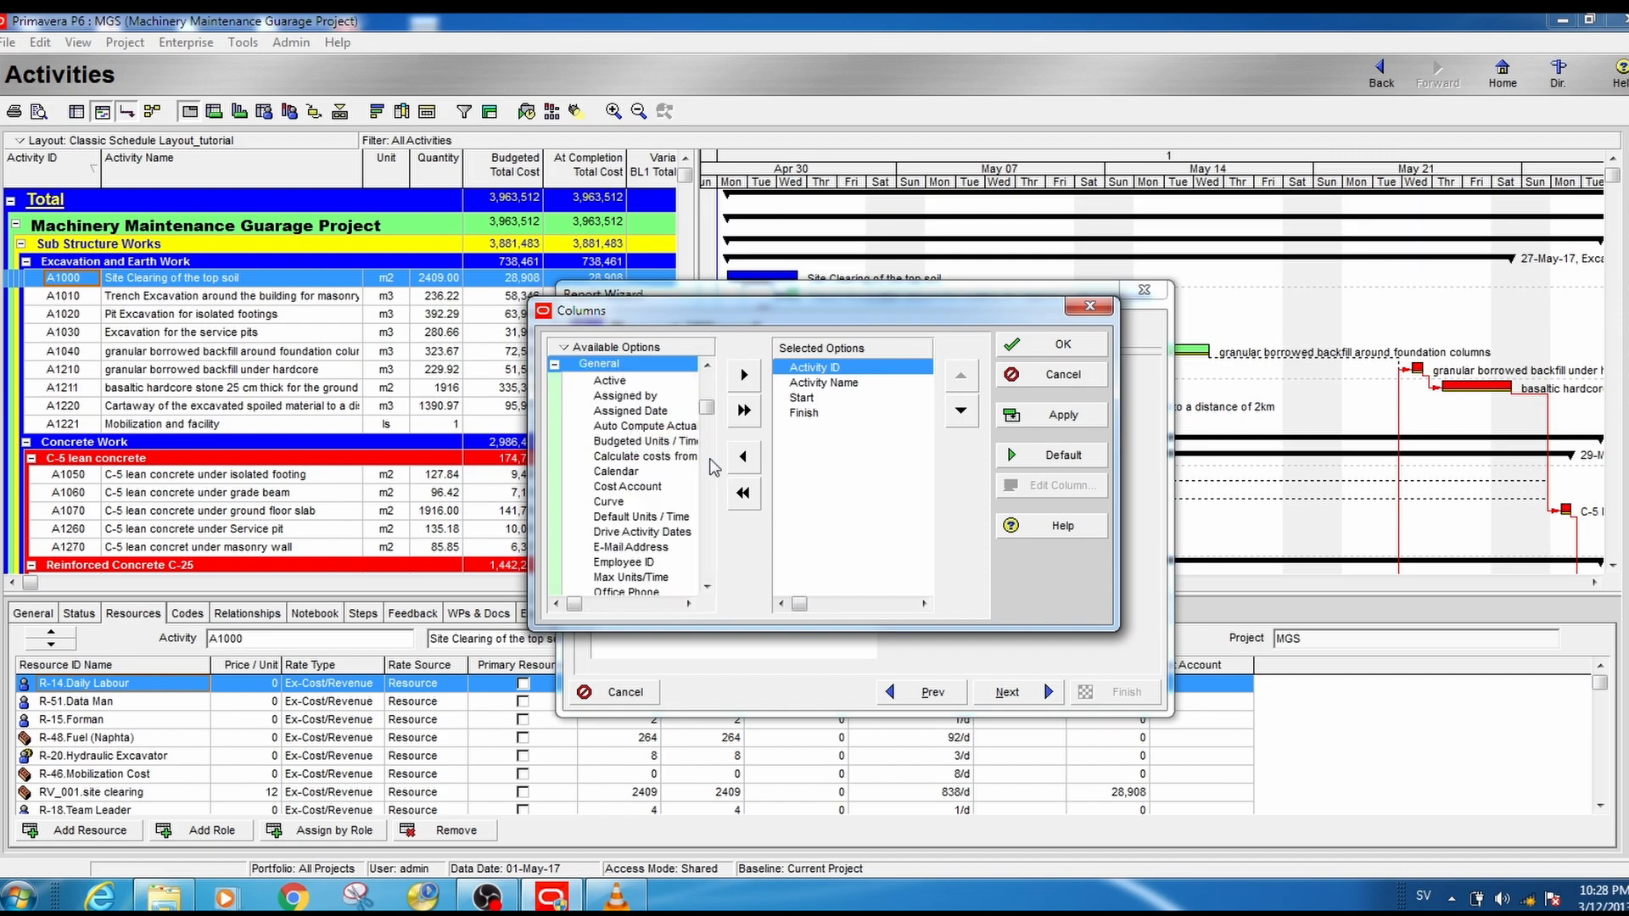
pyautogui.moveTo(708, 409); pyautogui.dragTo(704, 575)
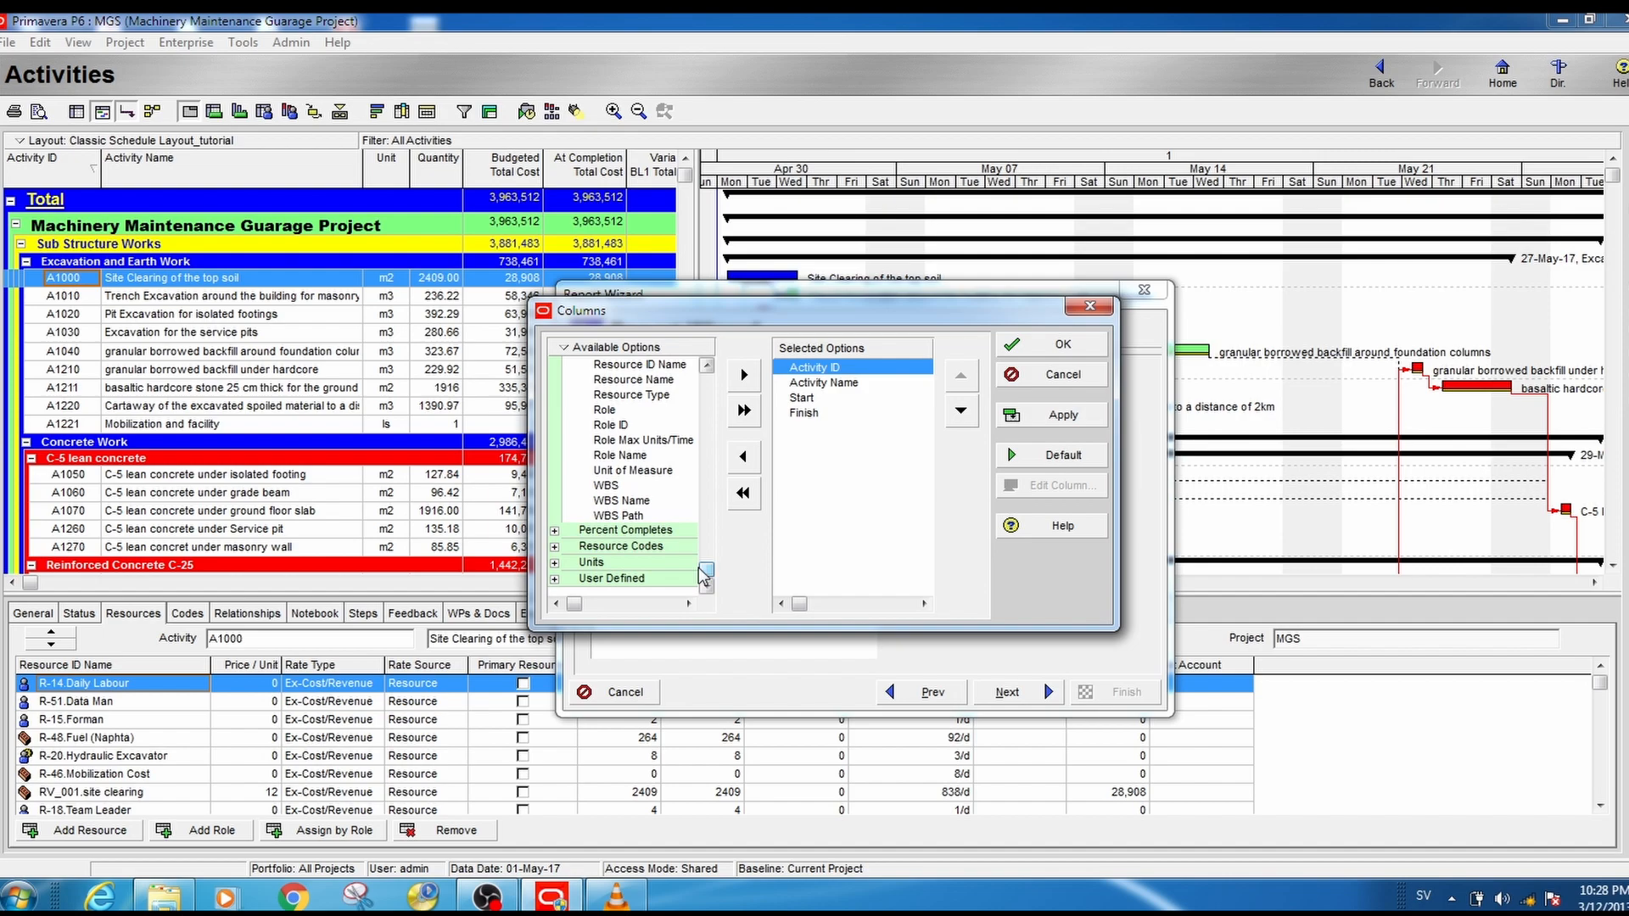
pyautogui.click(615, 488)
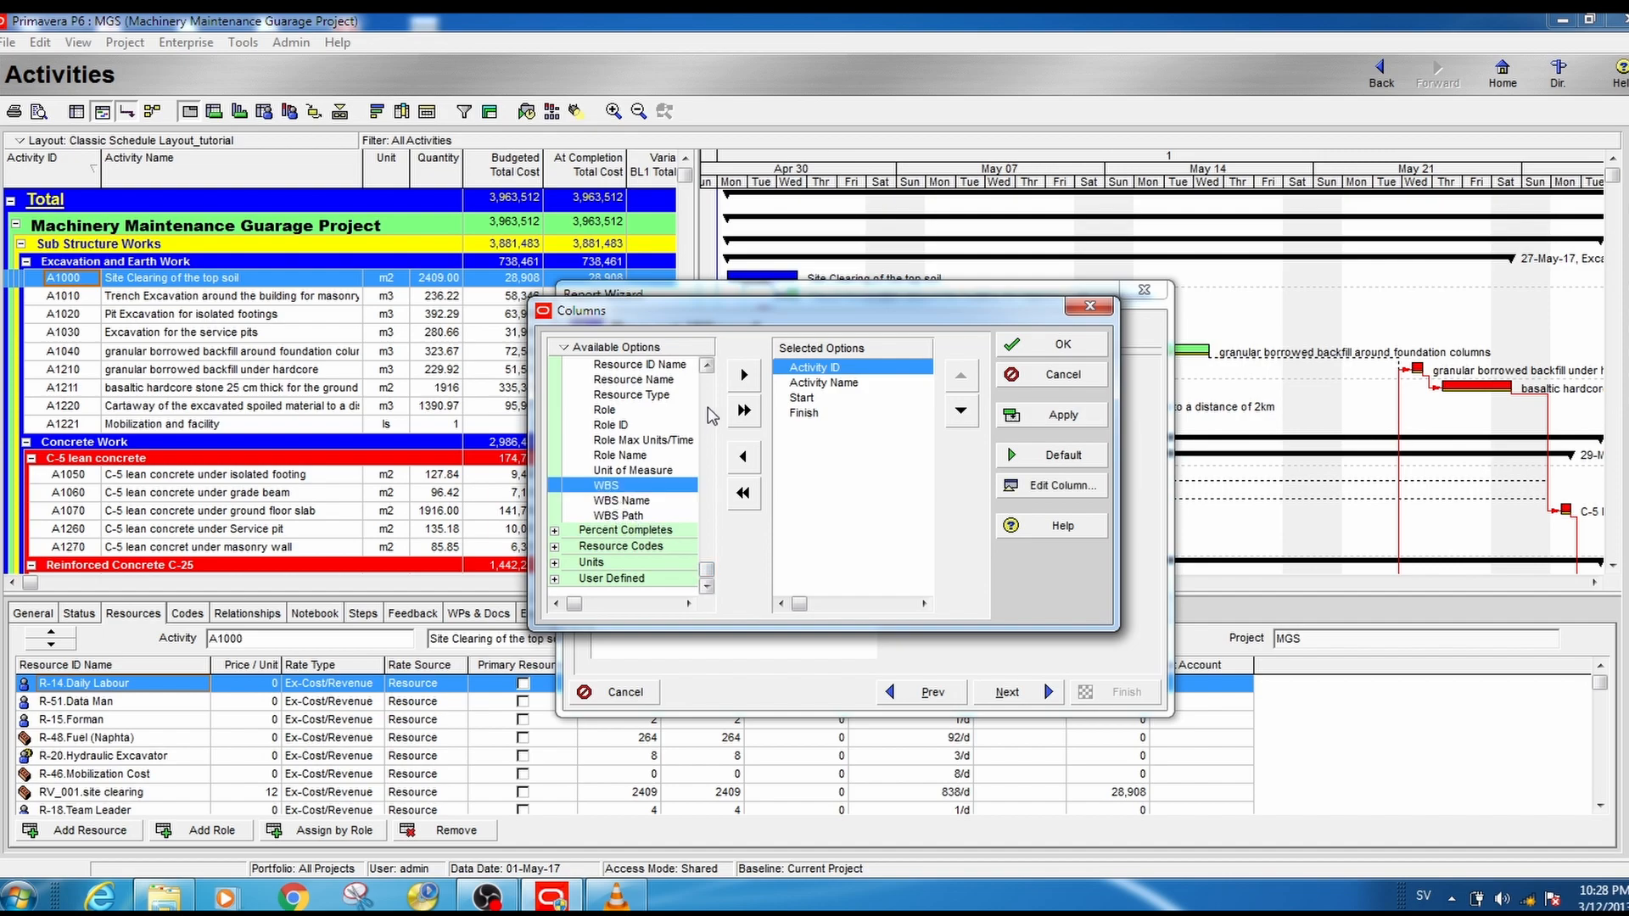
pyautogui.click(743, 376)
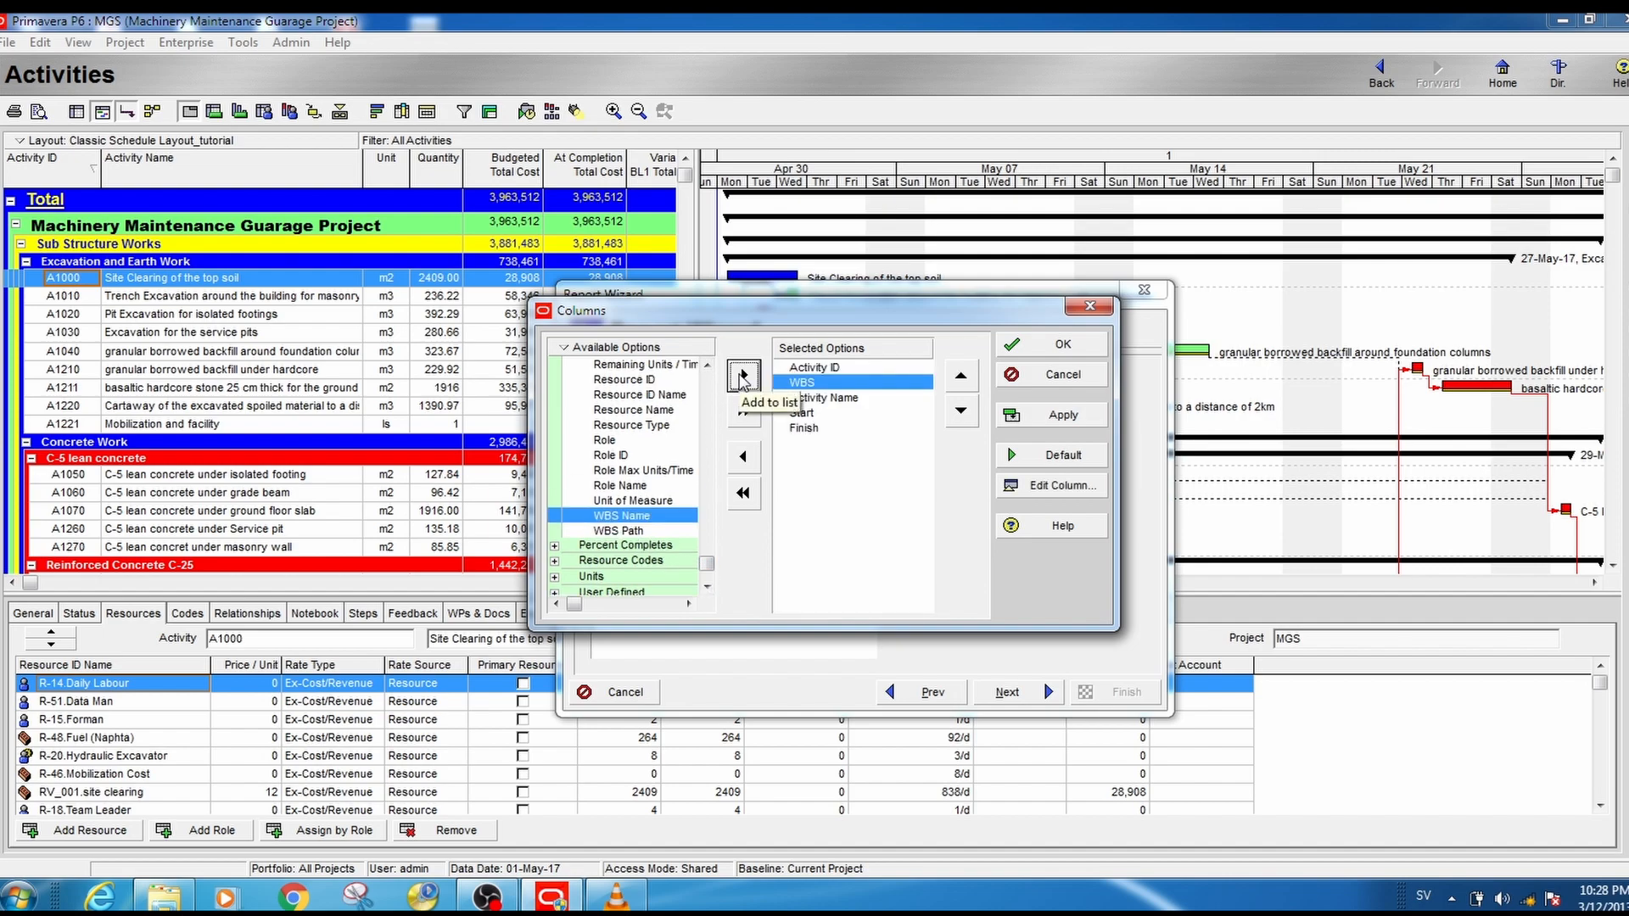
pyautogui.click(960, 375)
# - Remove the Start and Finish columns from the report's selected options
pyautogui.click(836, 383)
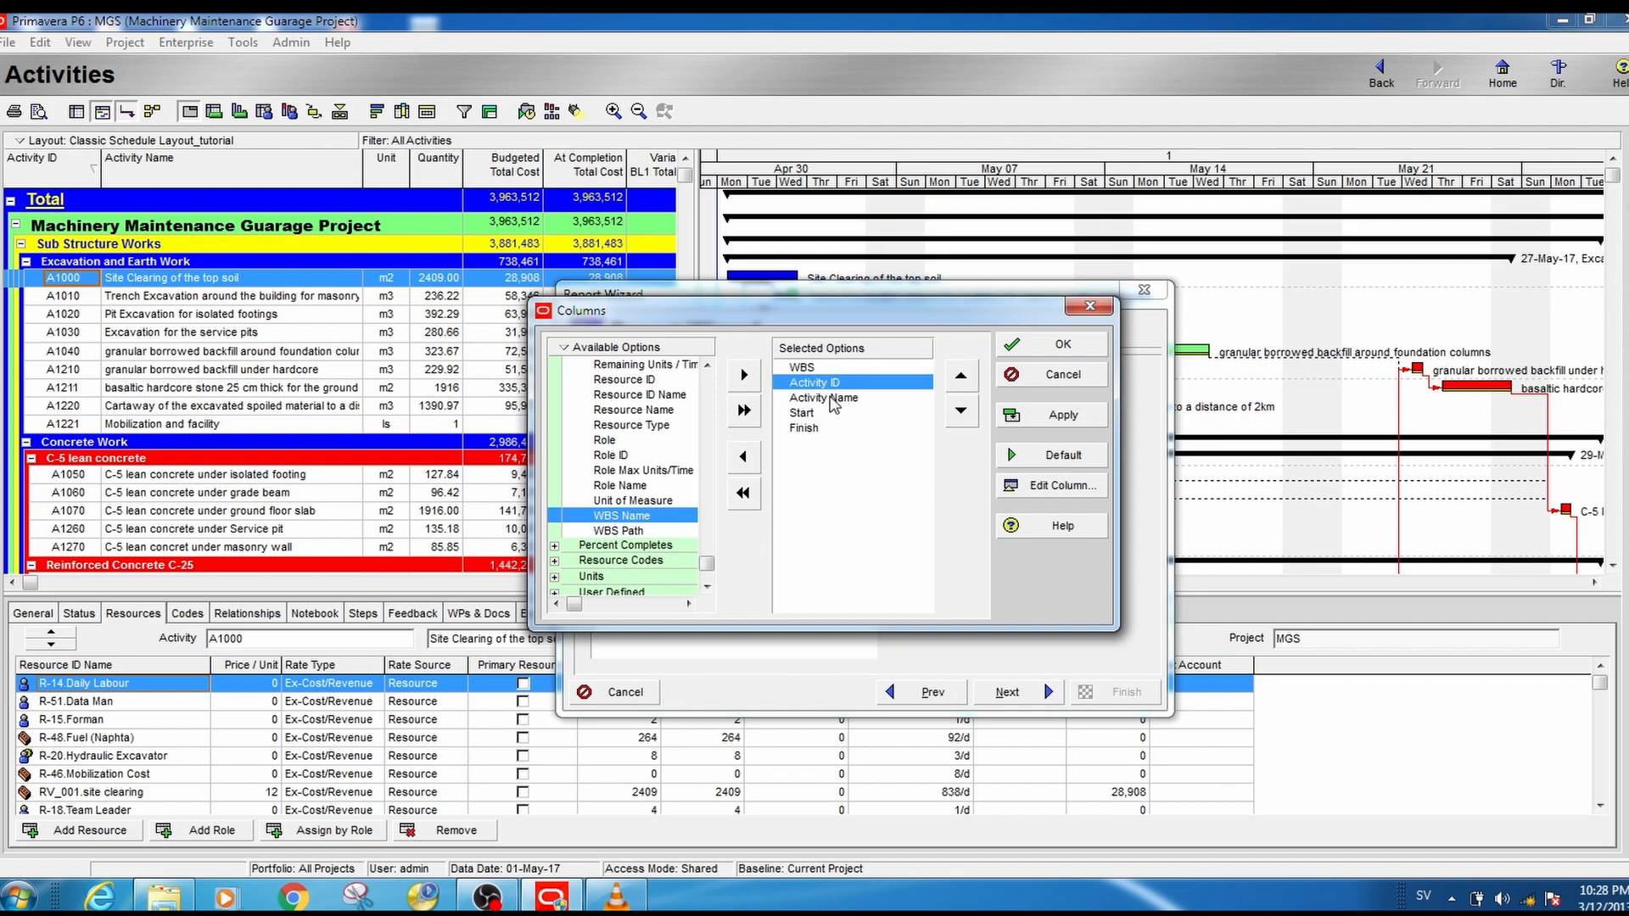
pyautogui.click(834, 400)
pyautogui.click(806, 414)
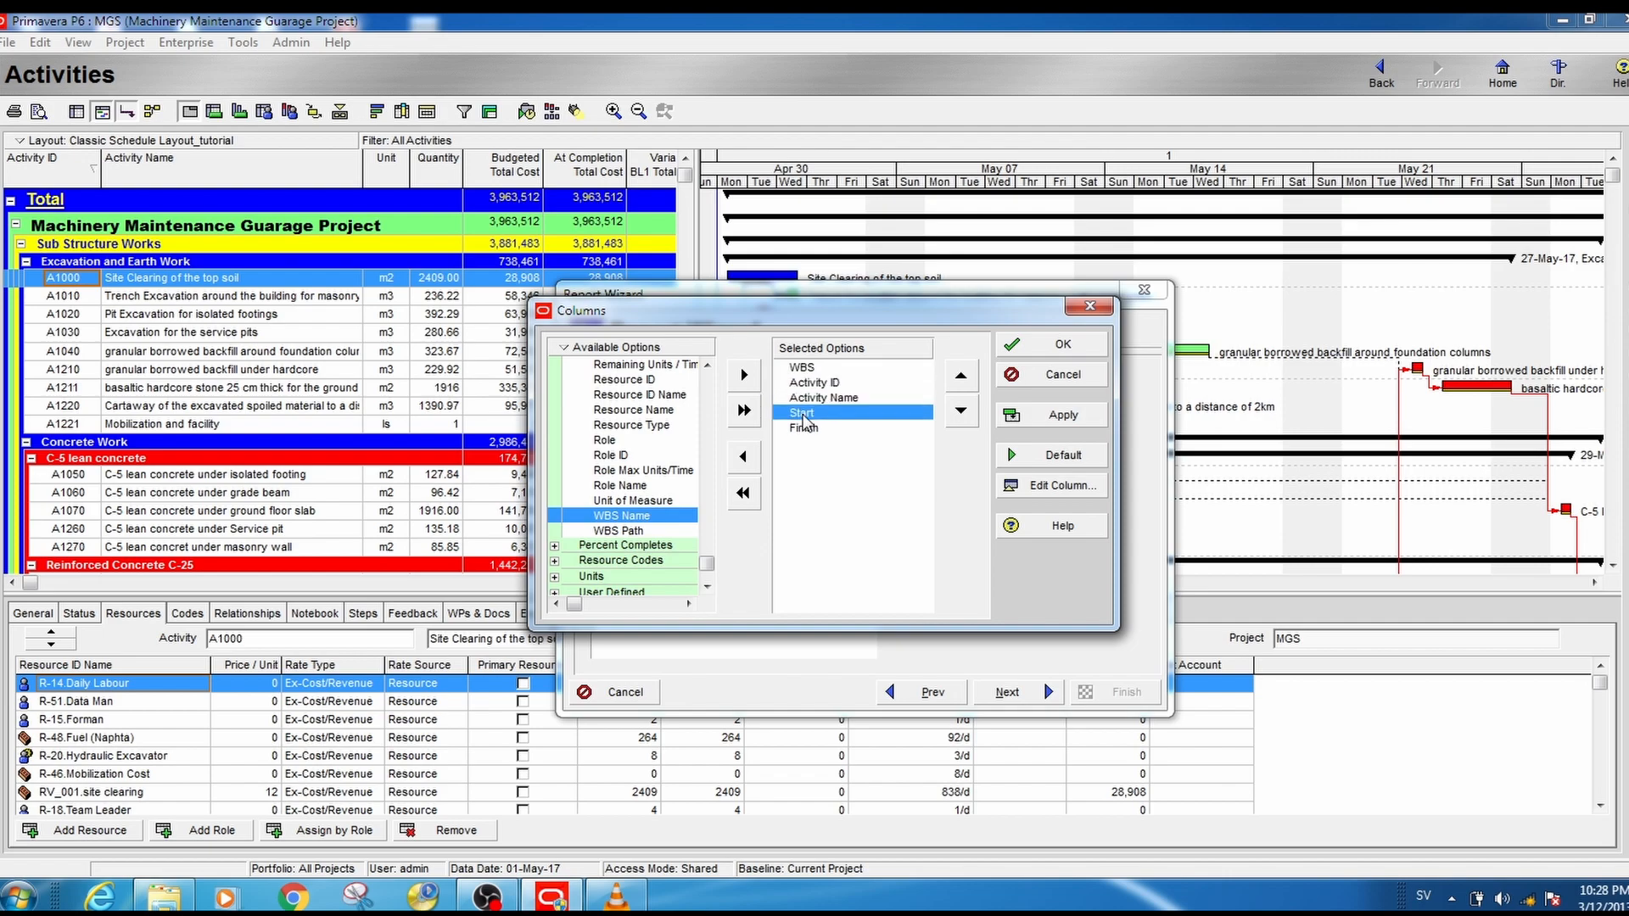
pyautogui.click(743, 456)
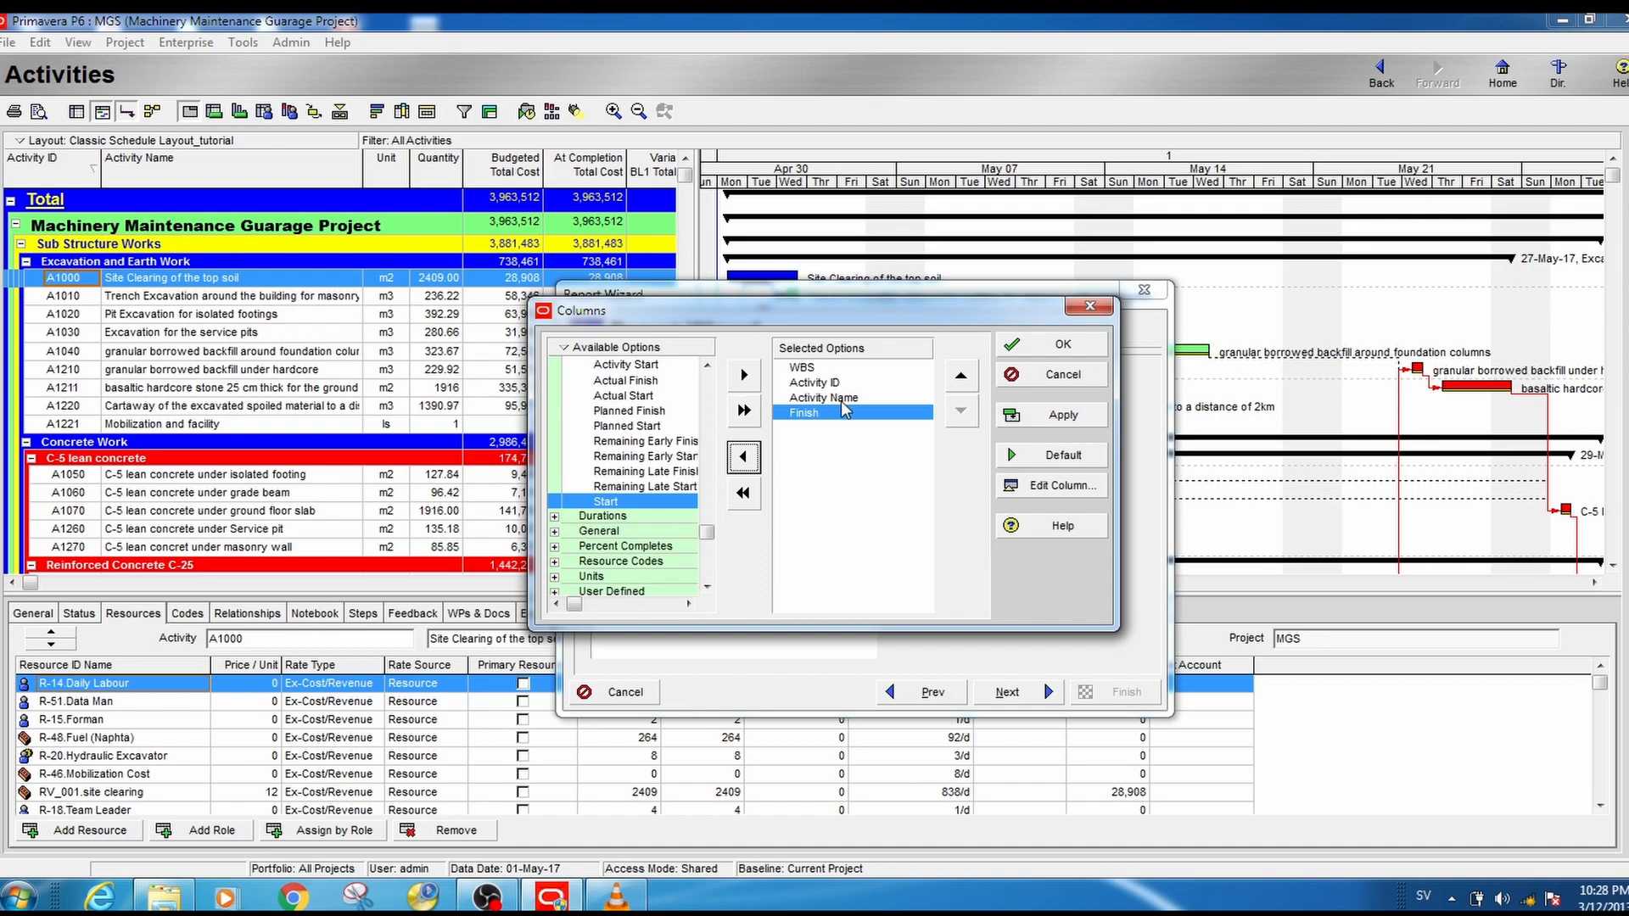
pyautogui.click(746, 459)
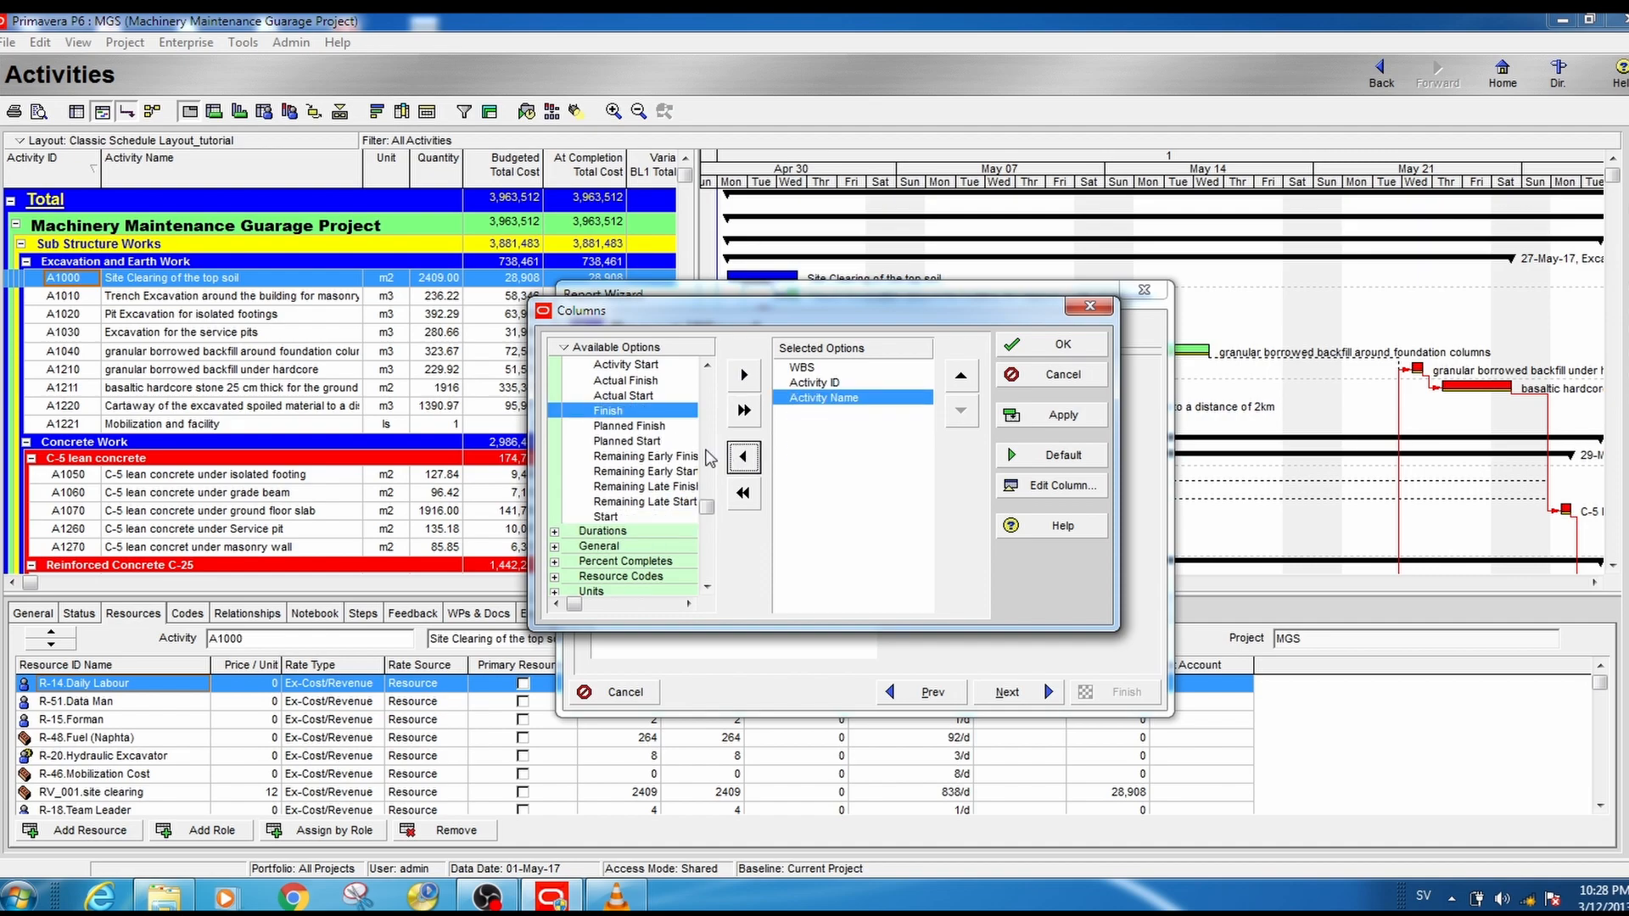
# - Add the Planned Start and Planned Finish date columns after Activity Name
pyautogui.click(642, 442)
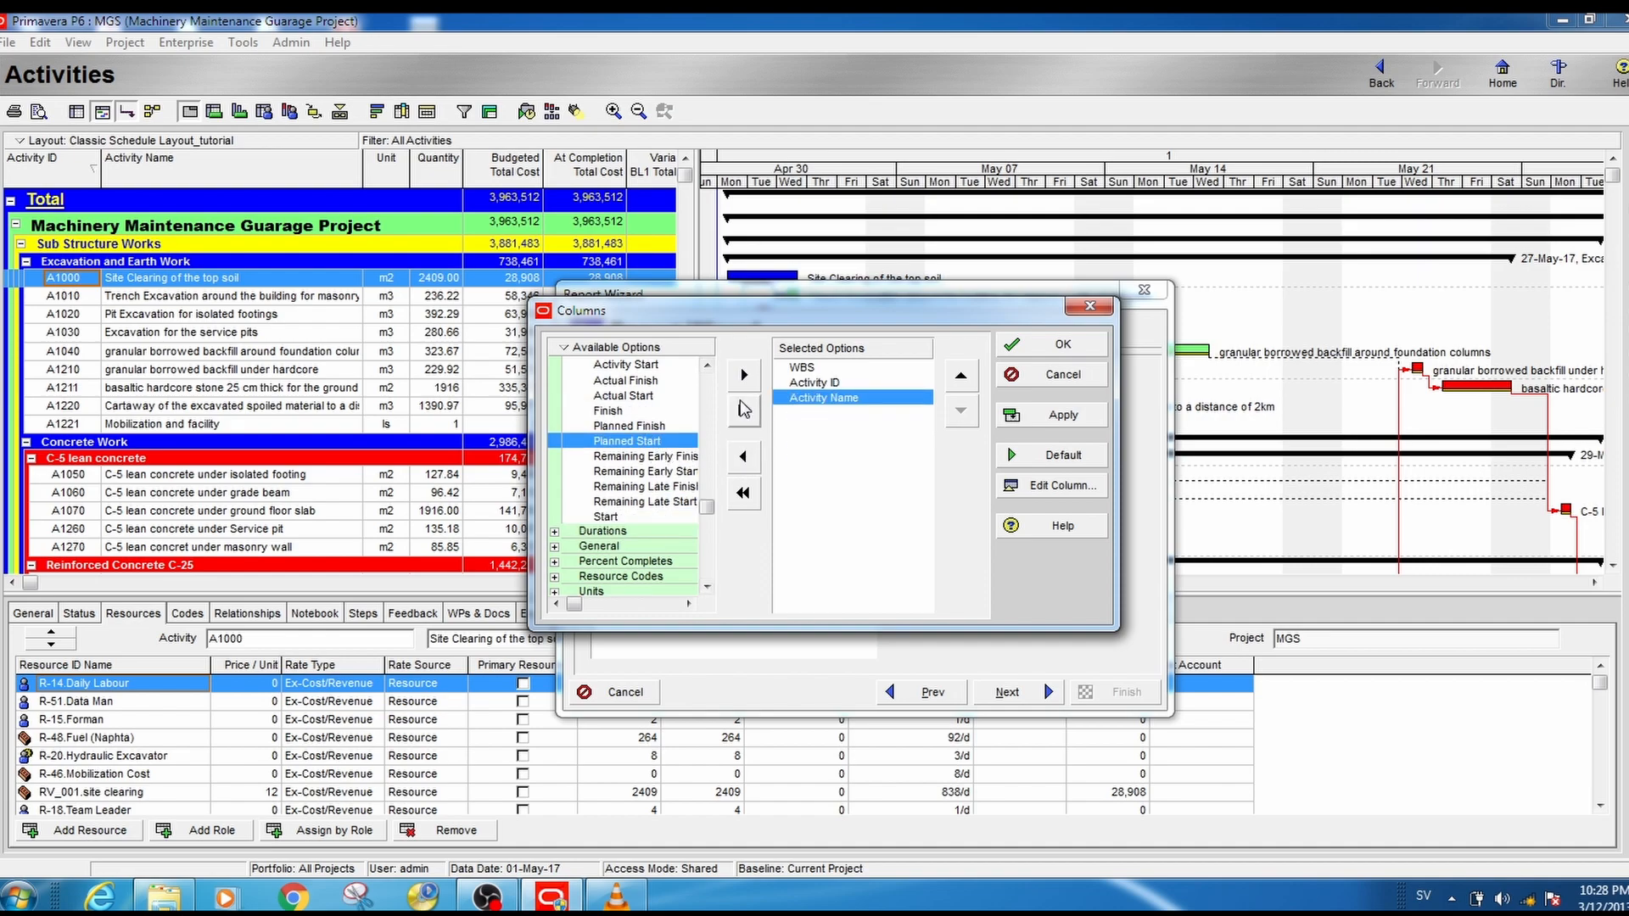
pyautogui.click(744, 376)
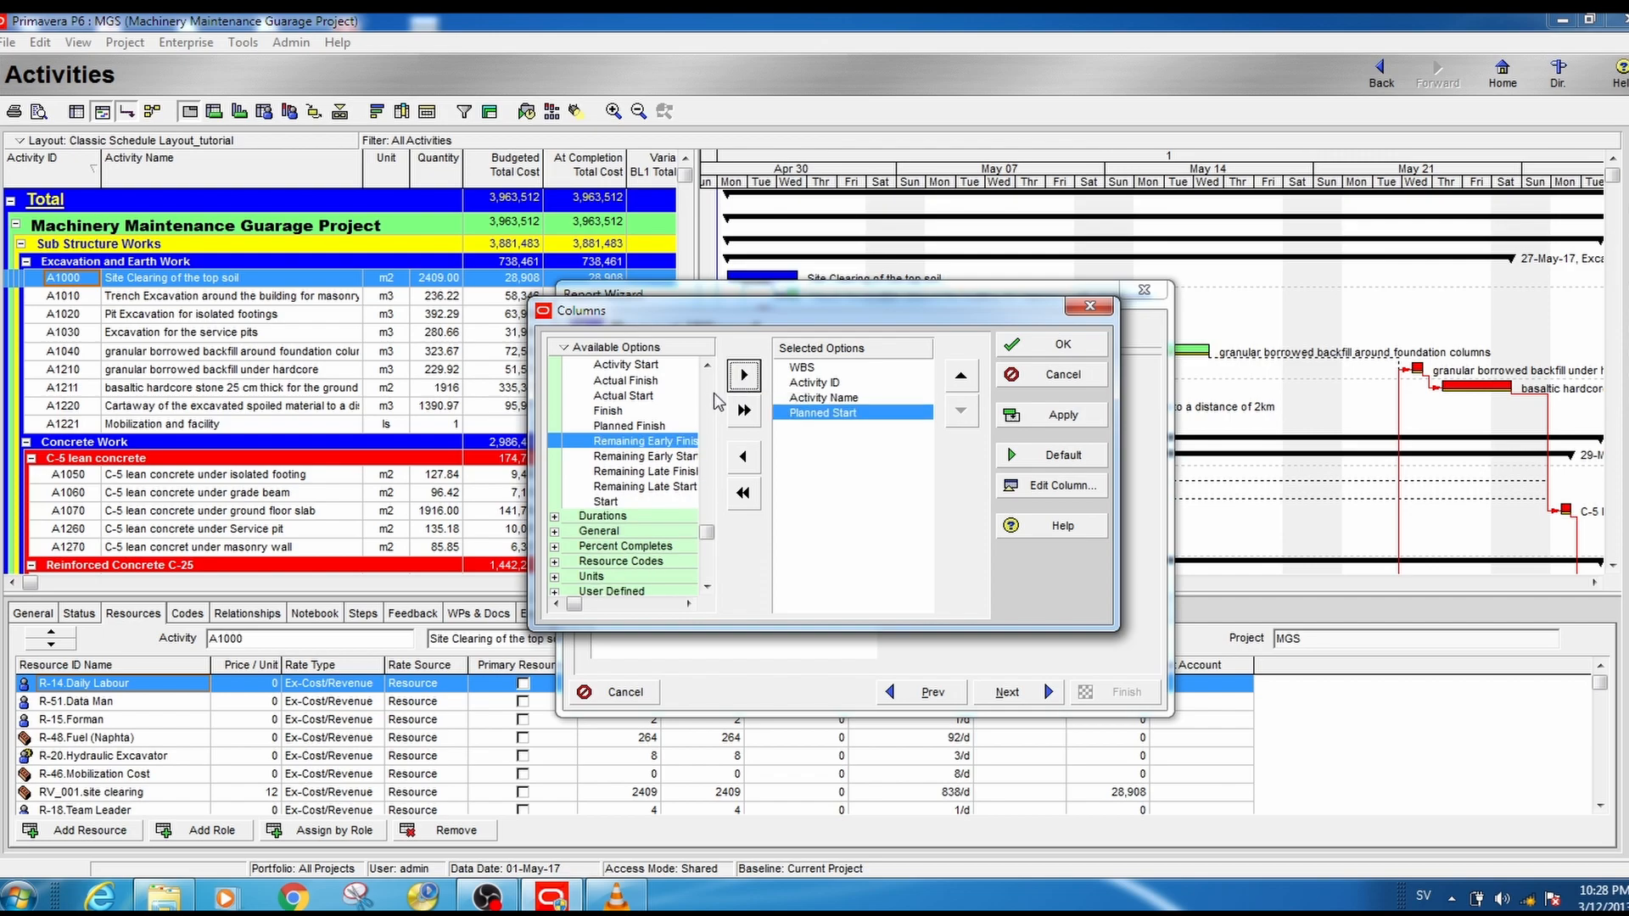
pyautogui.click(648, 426)
pyautogui.click(744, 376)
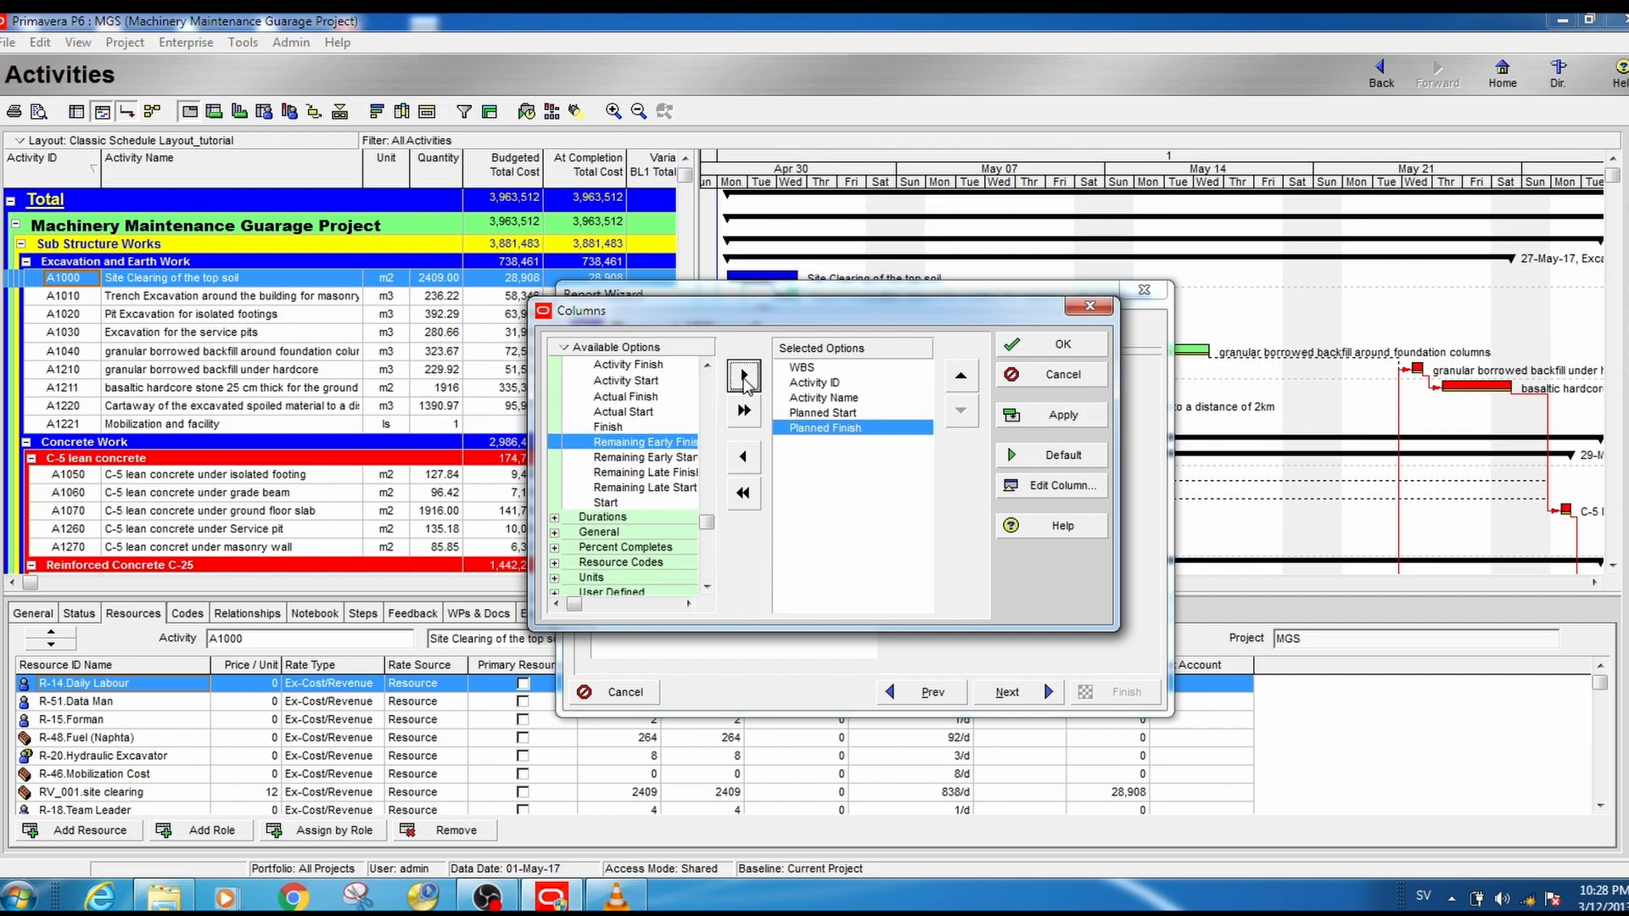
# - Add the Original Duration column from the Durations group and place it between Activity Name and Planned Start
pyautogui.click(827, 414)
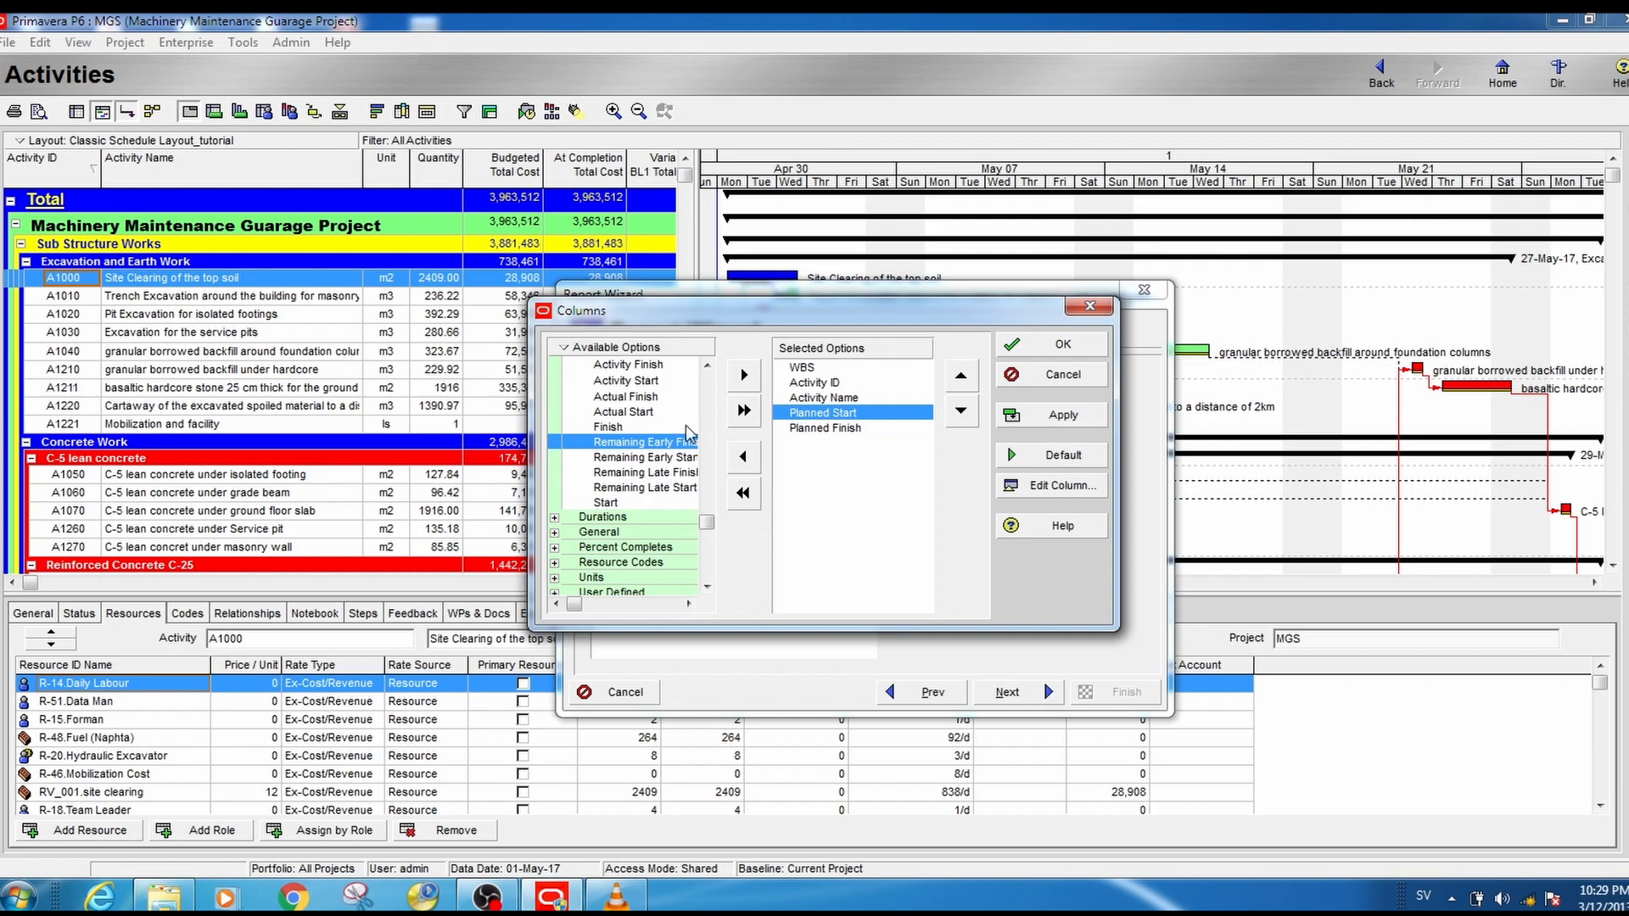
pyautogui.click(602, 518)
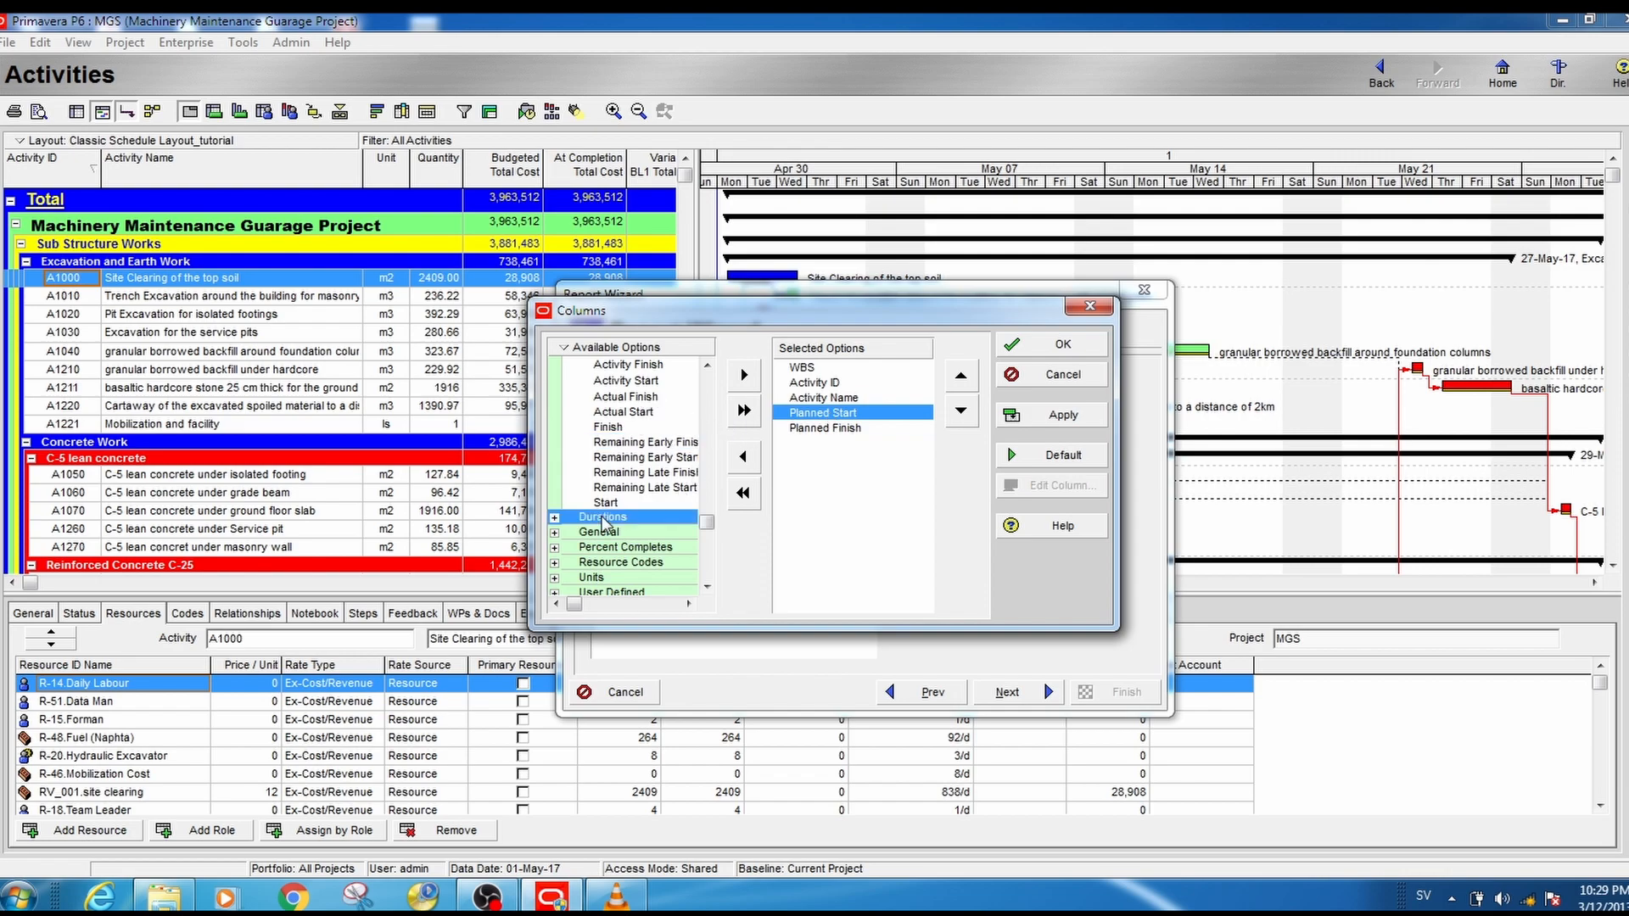
pyautogui.click(555, 518)
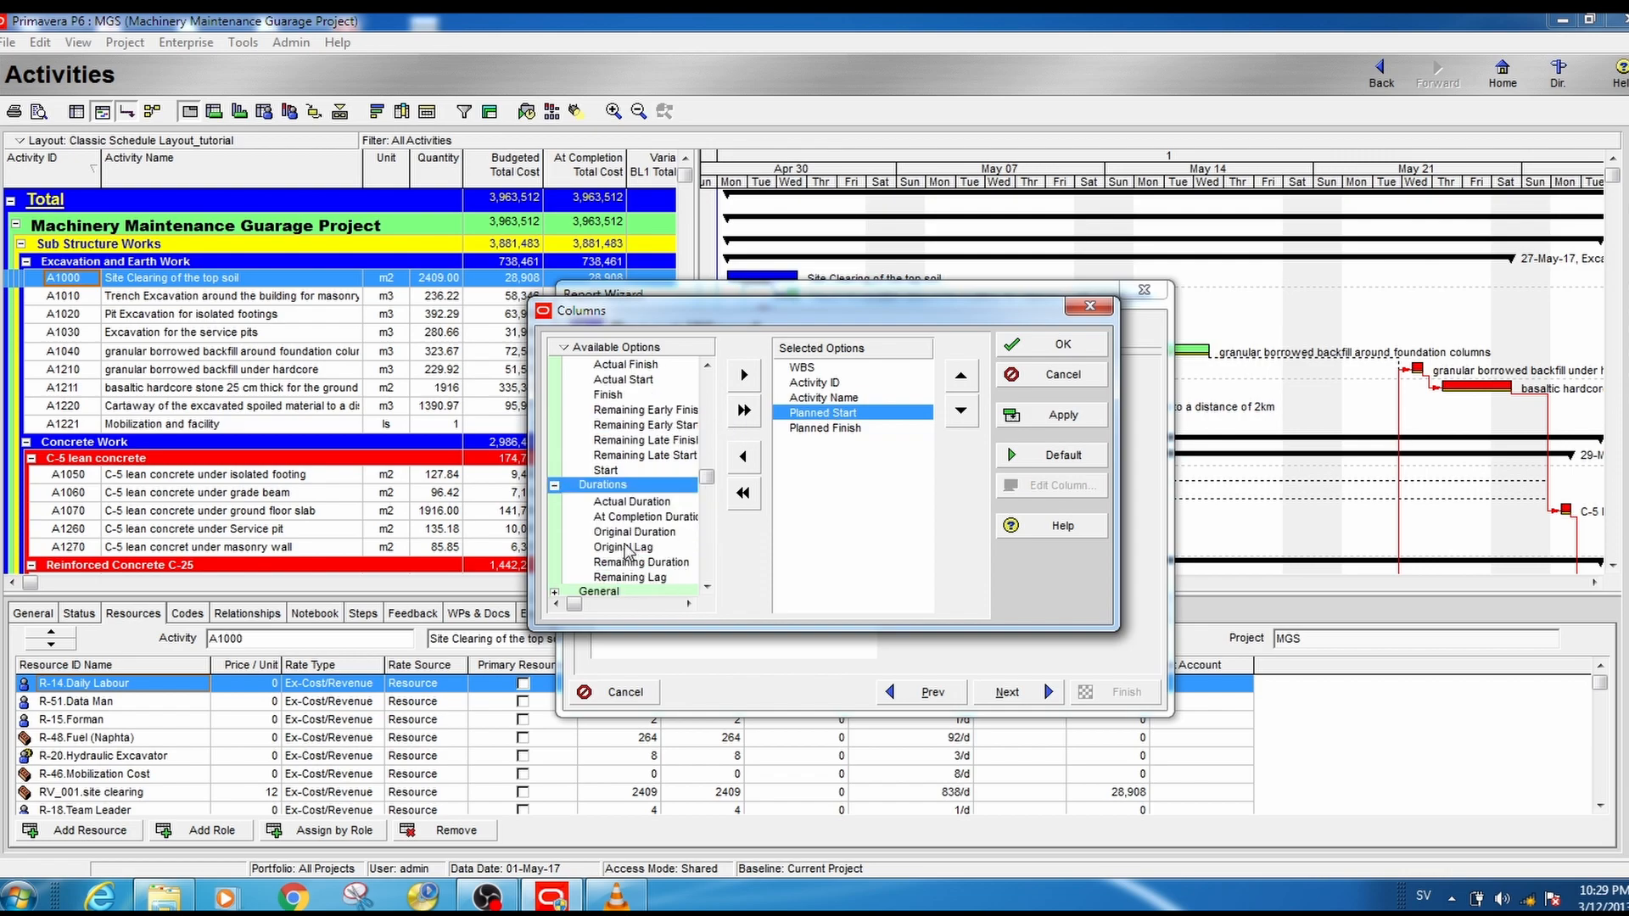
pyautogui.click(630, 532)
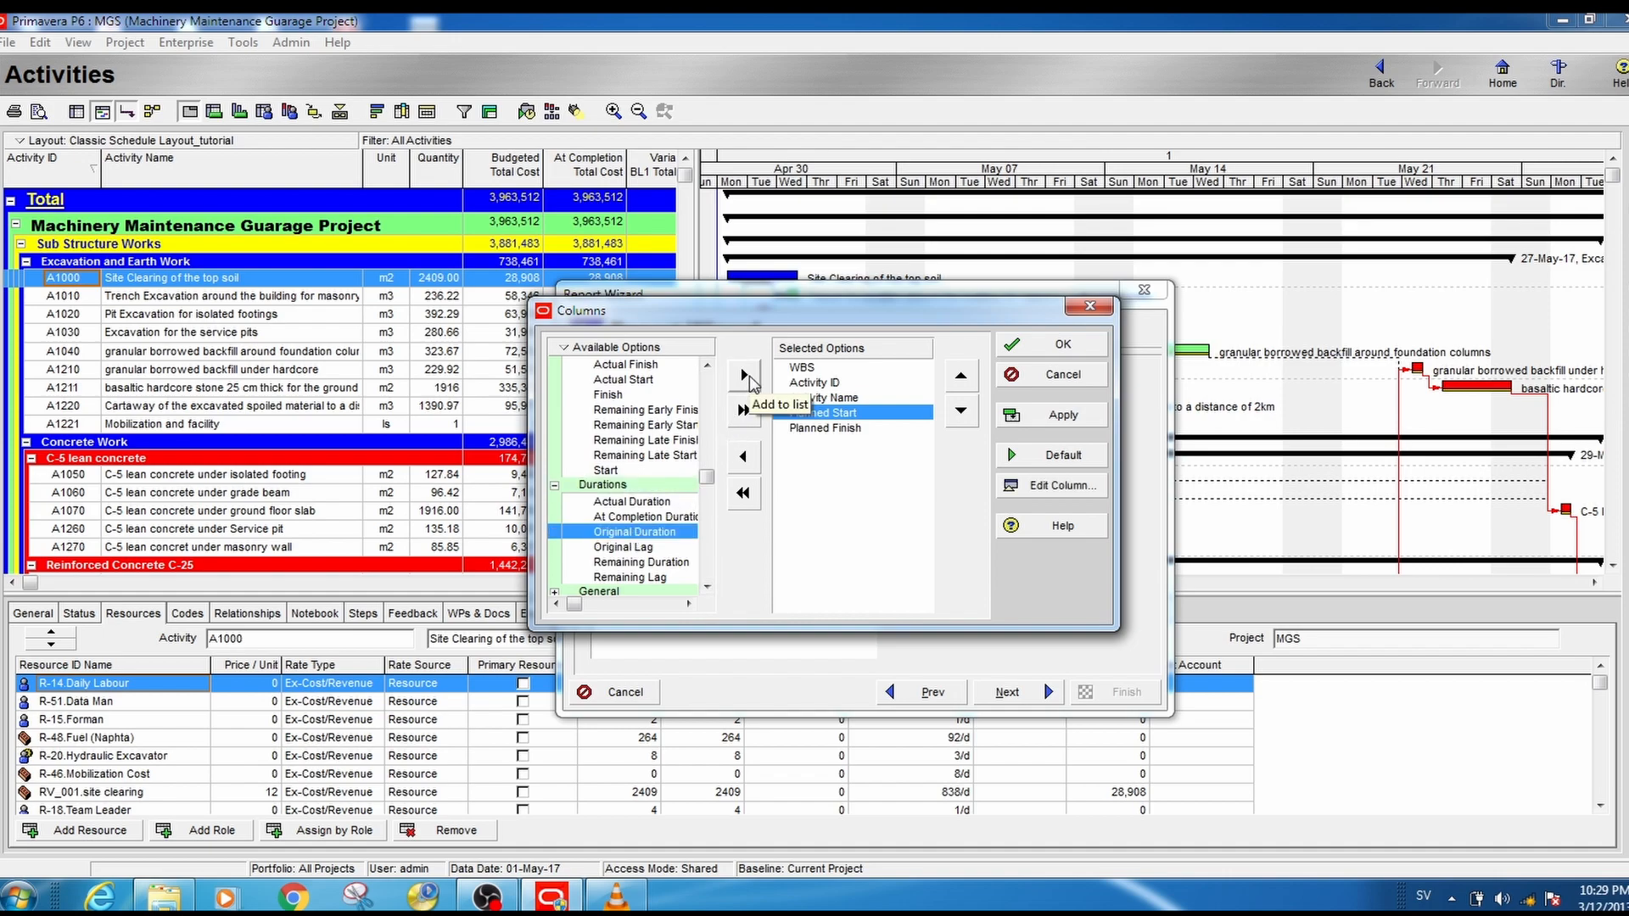
pyautogui.click(745, 376)
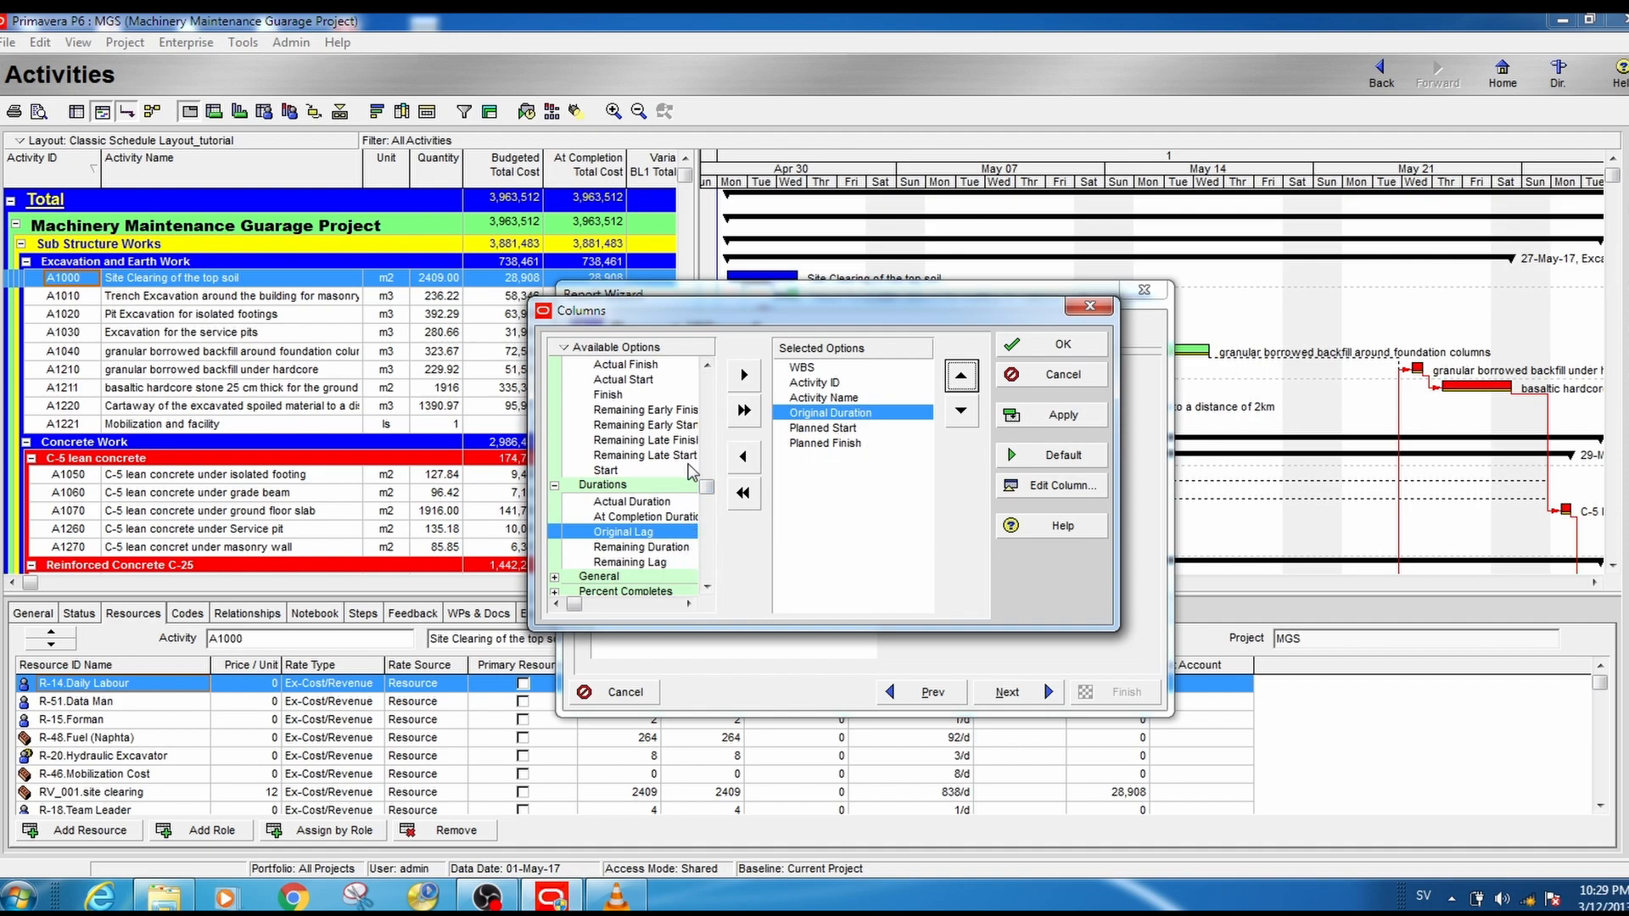
# - Add the Unit of Measure column and place it directly before Original Duration
pyautogui.click(705, 367)
pyautogui.click(653, 483)
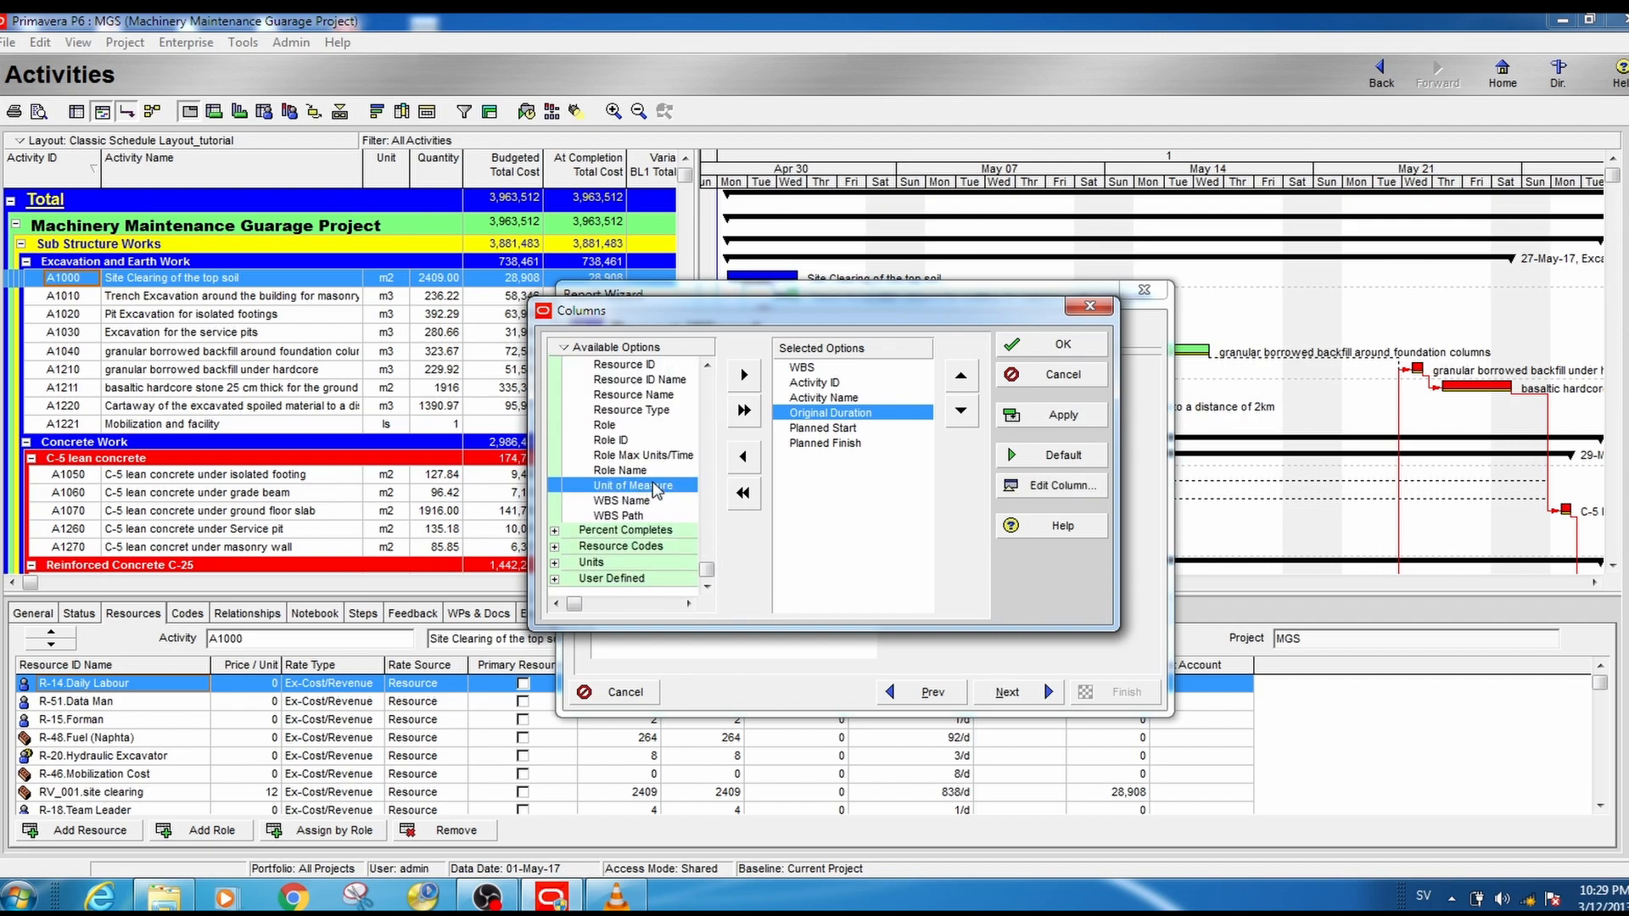
pyautogui.click(744, 374)
pyautogui.click(960, 376)
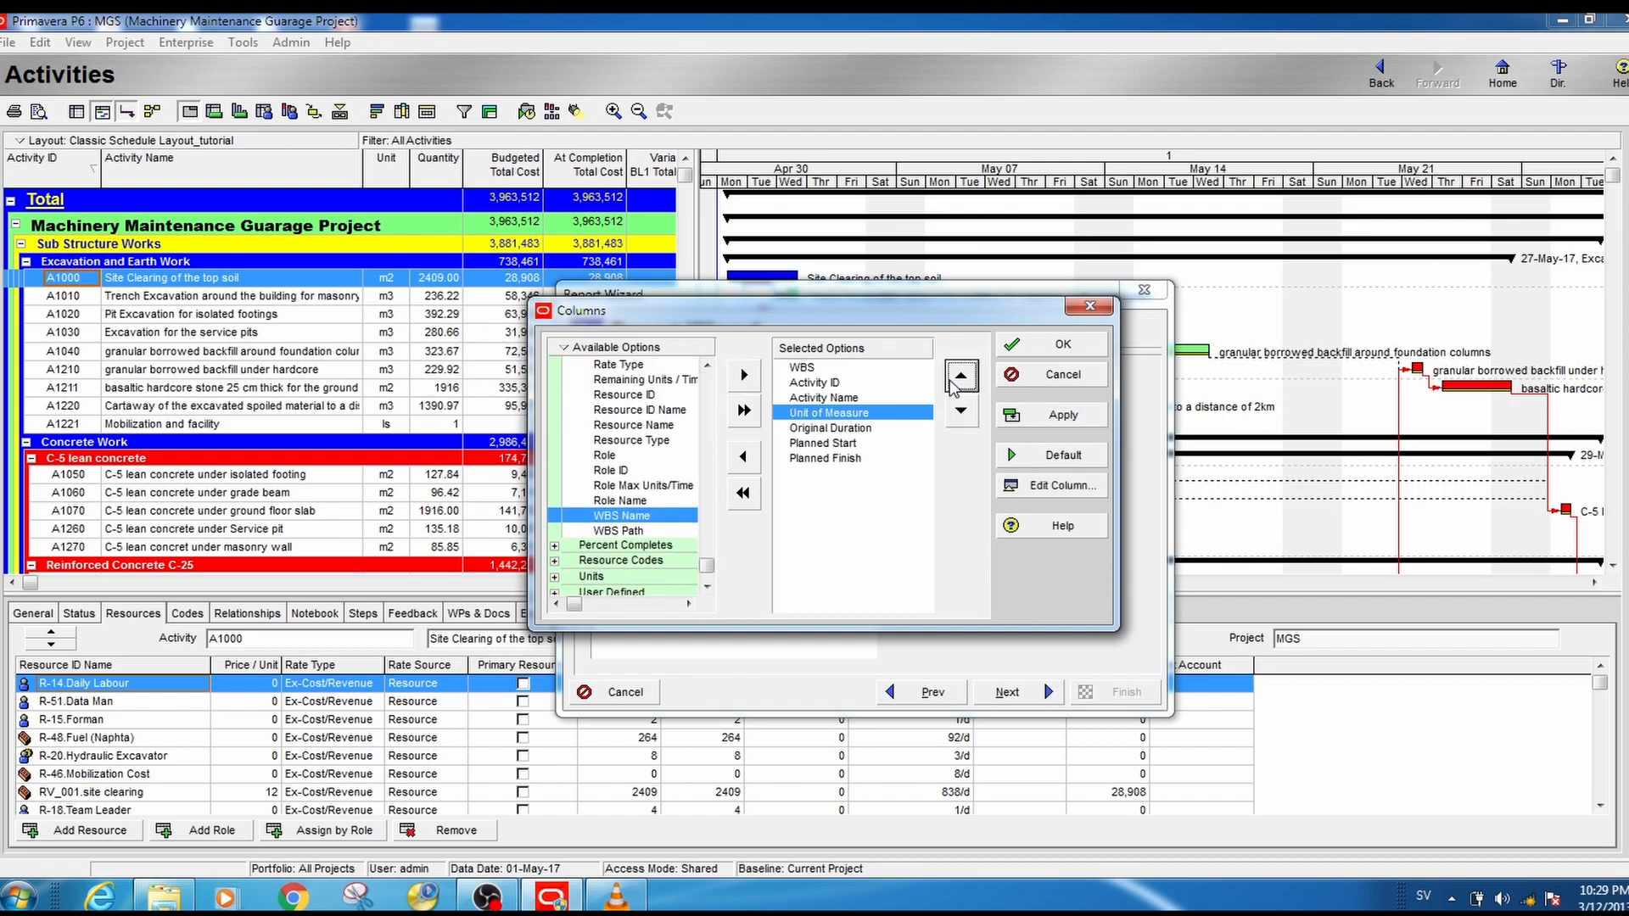
# - Add the Budgeted Units column from the Units group directly after Unit of Measure
pyautogui.click(706, 586)
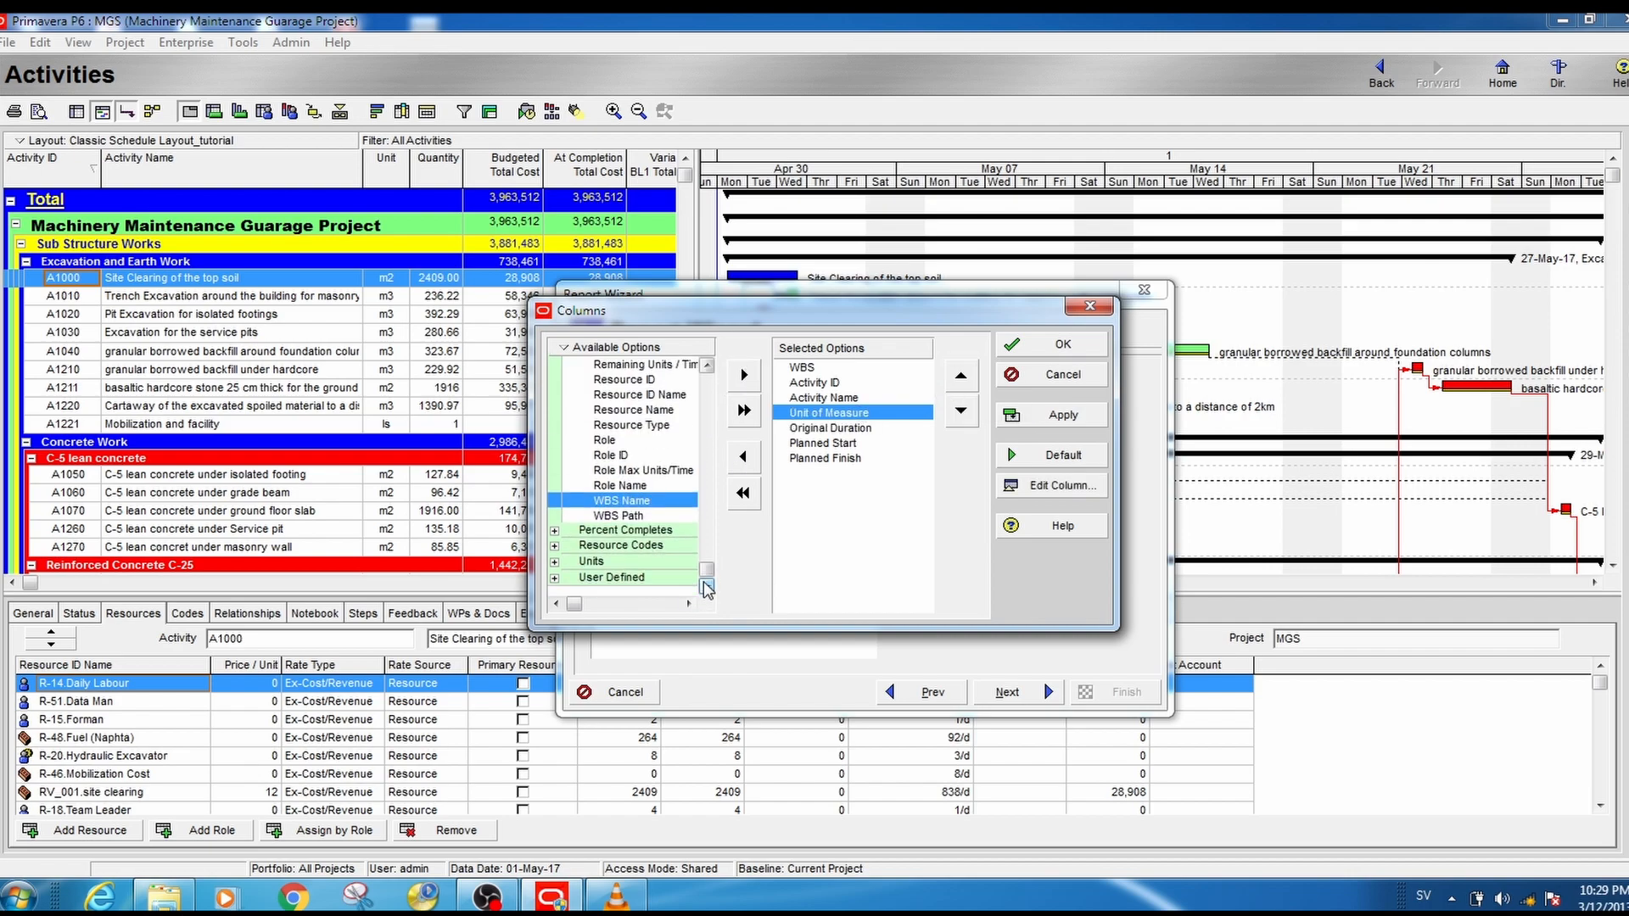
pyautogui.click(555, 562)
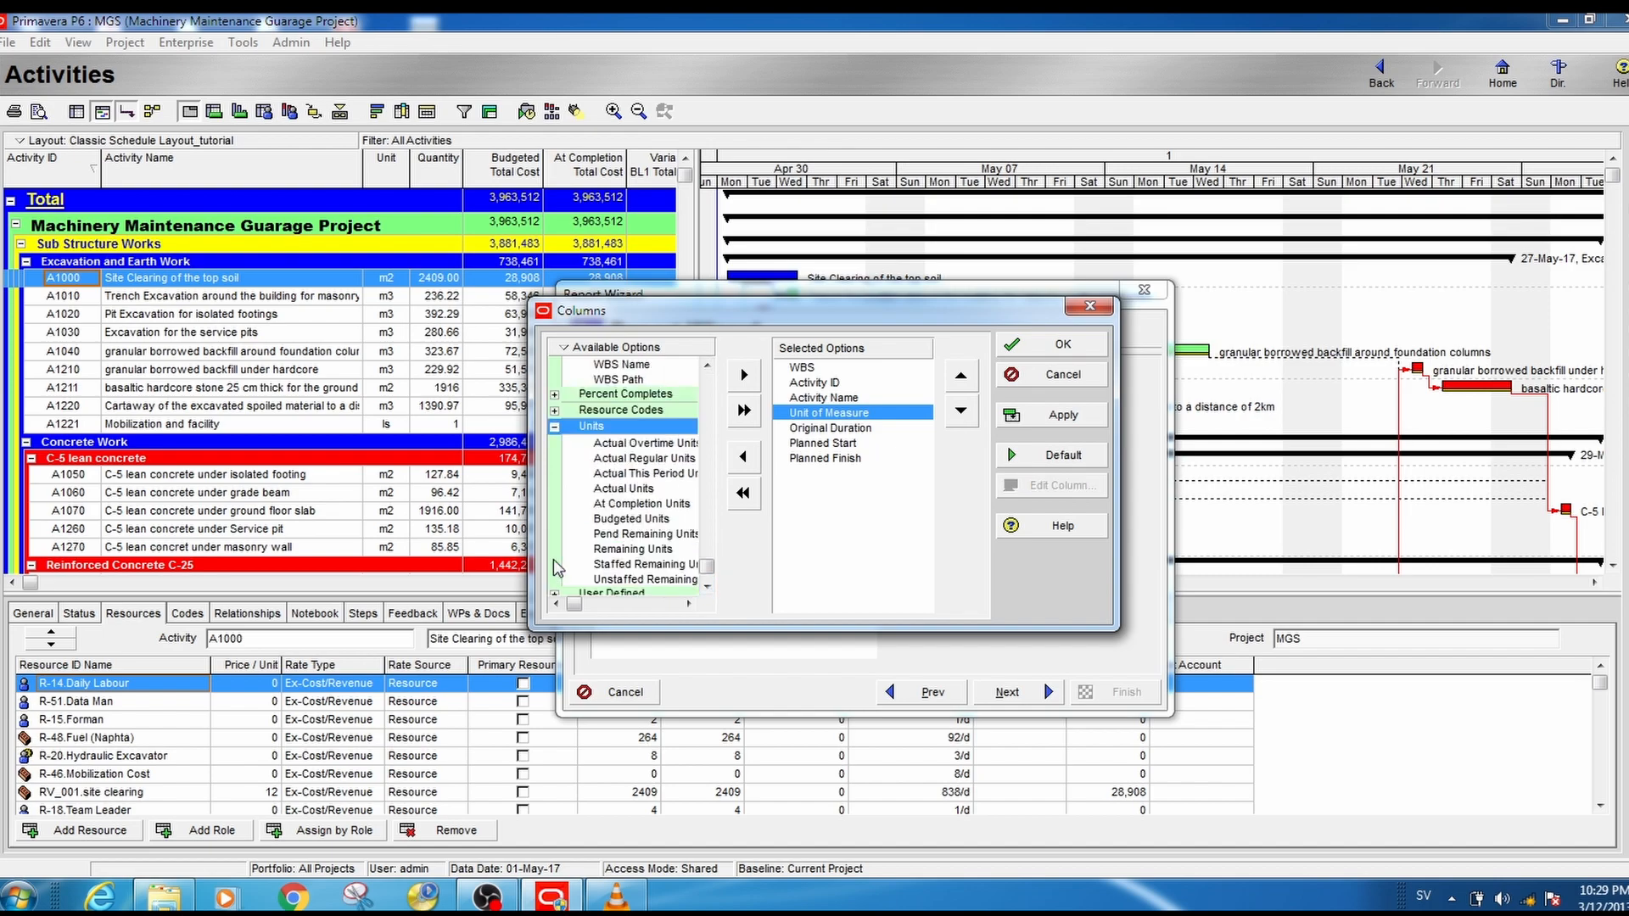
pyautogui.click(629, 518)
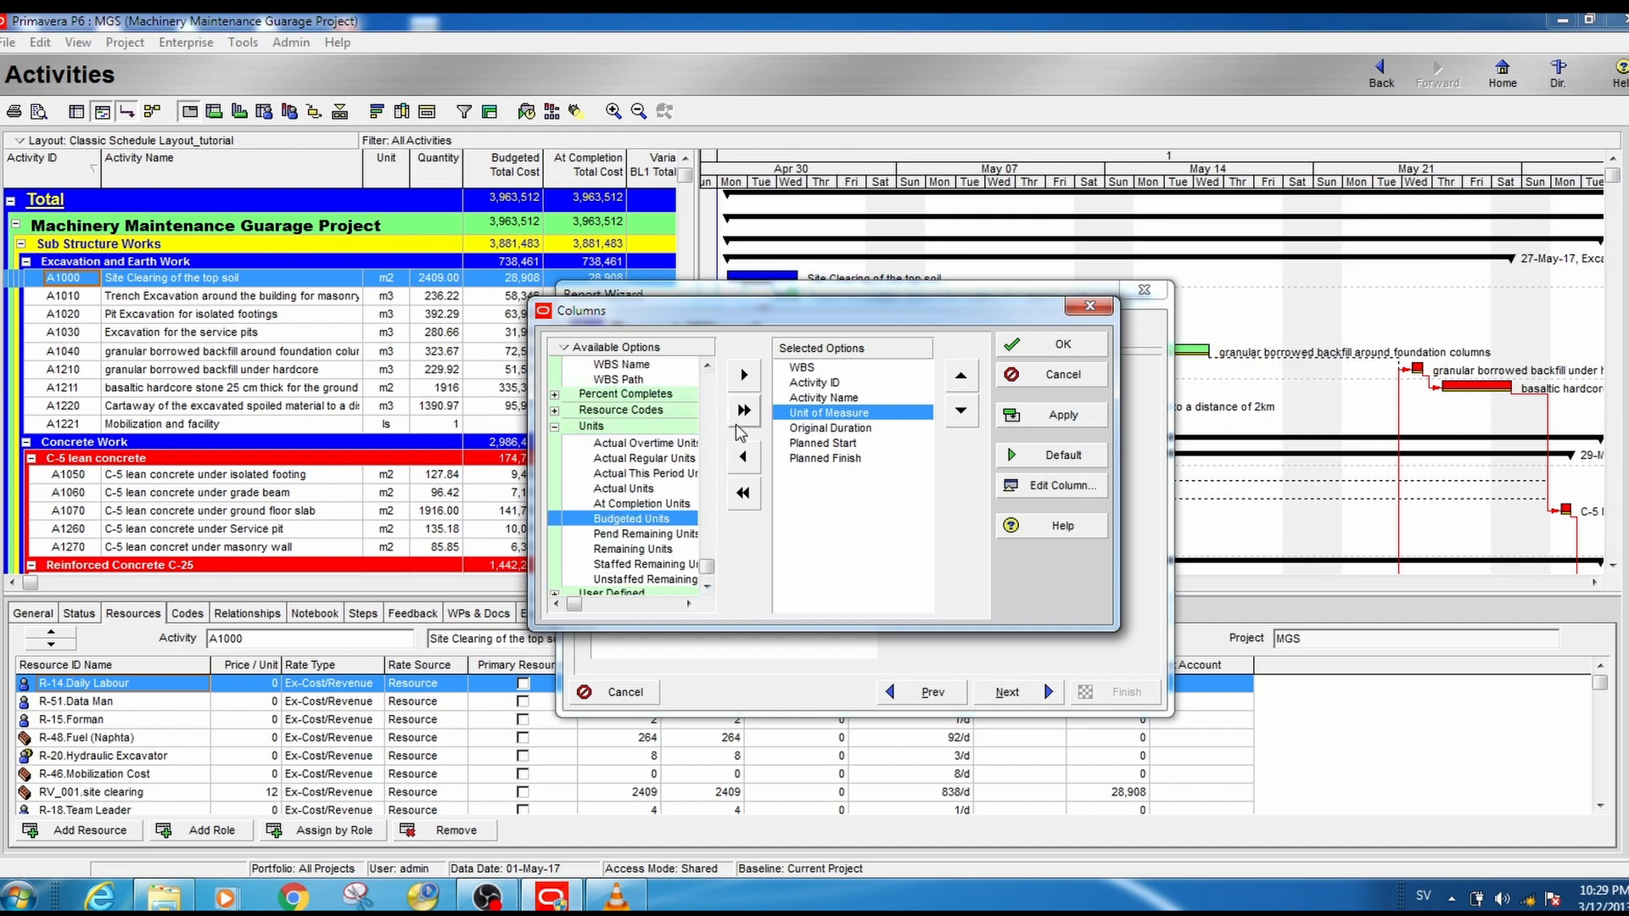
pyautogui.click(744, 374)
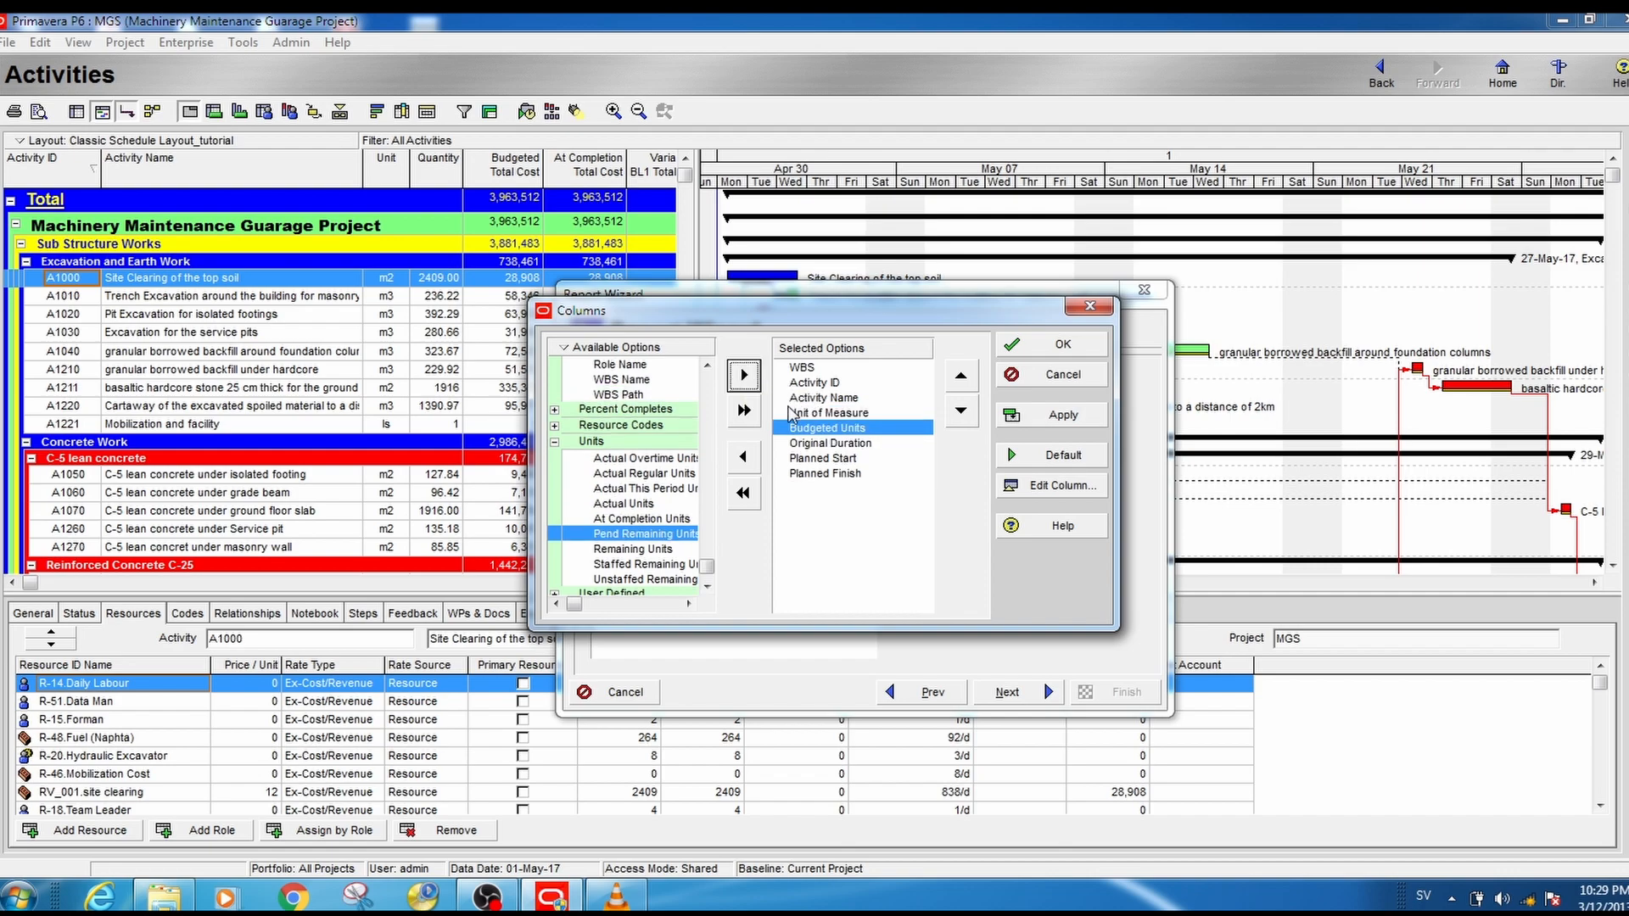
# - Review the order of the selected report columns through Planned Finish, and apply and accept the column selection
pyautogui.click(848, 413)
pyautogui.click(830, 428)
pyautogui.click(852, 383)
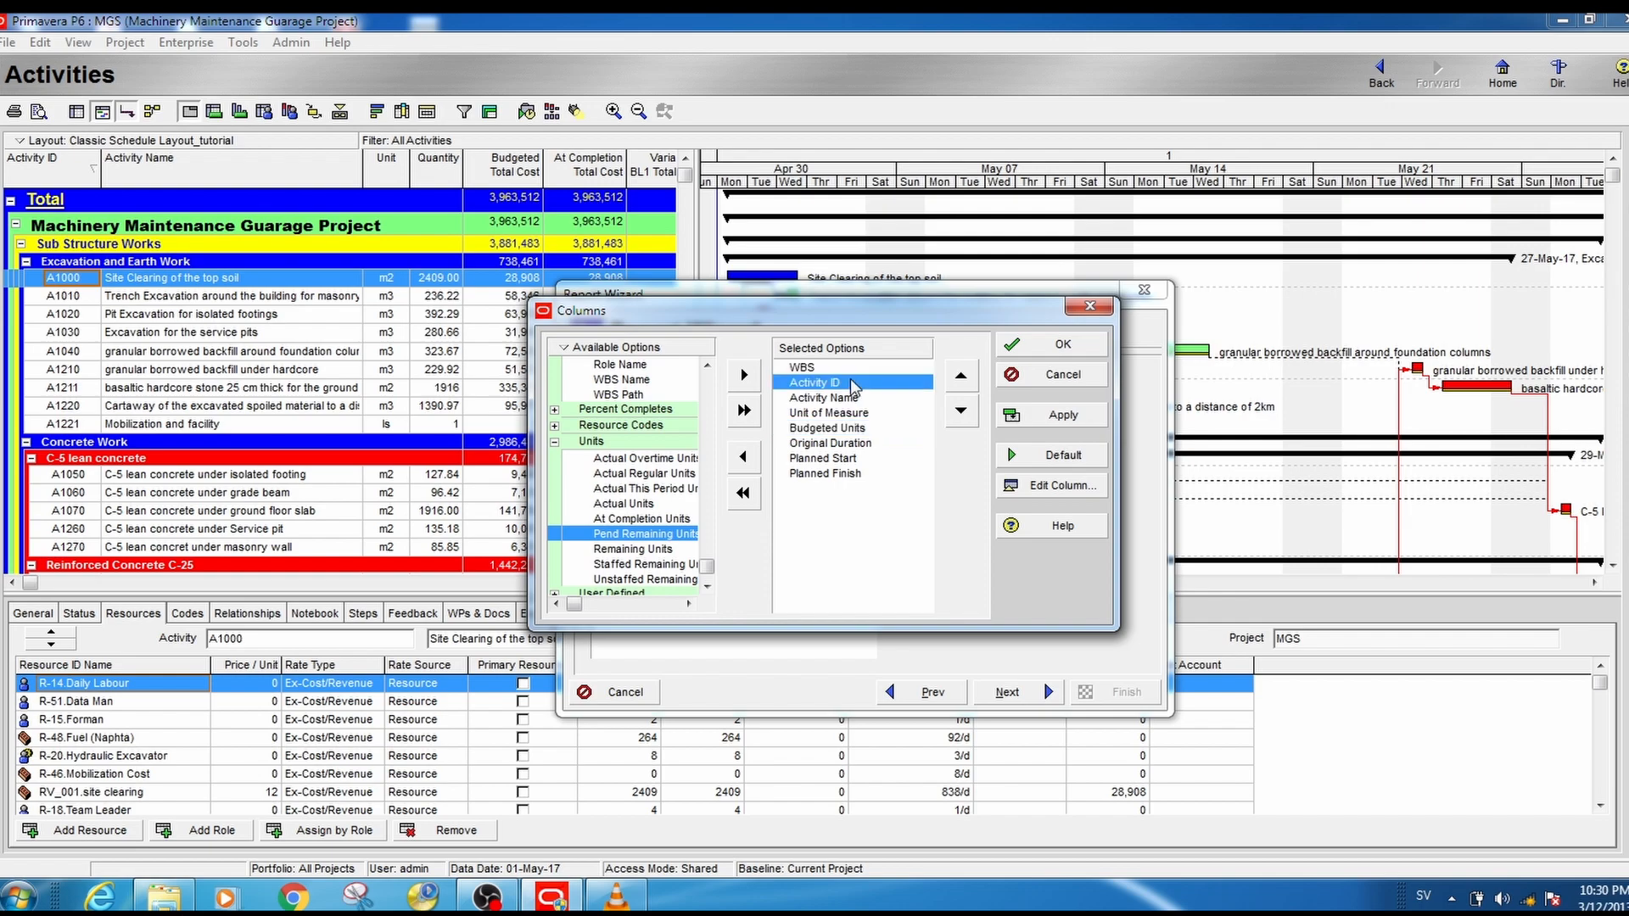
pyautogui.click(844, 400)
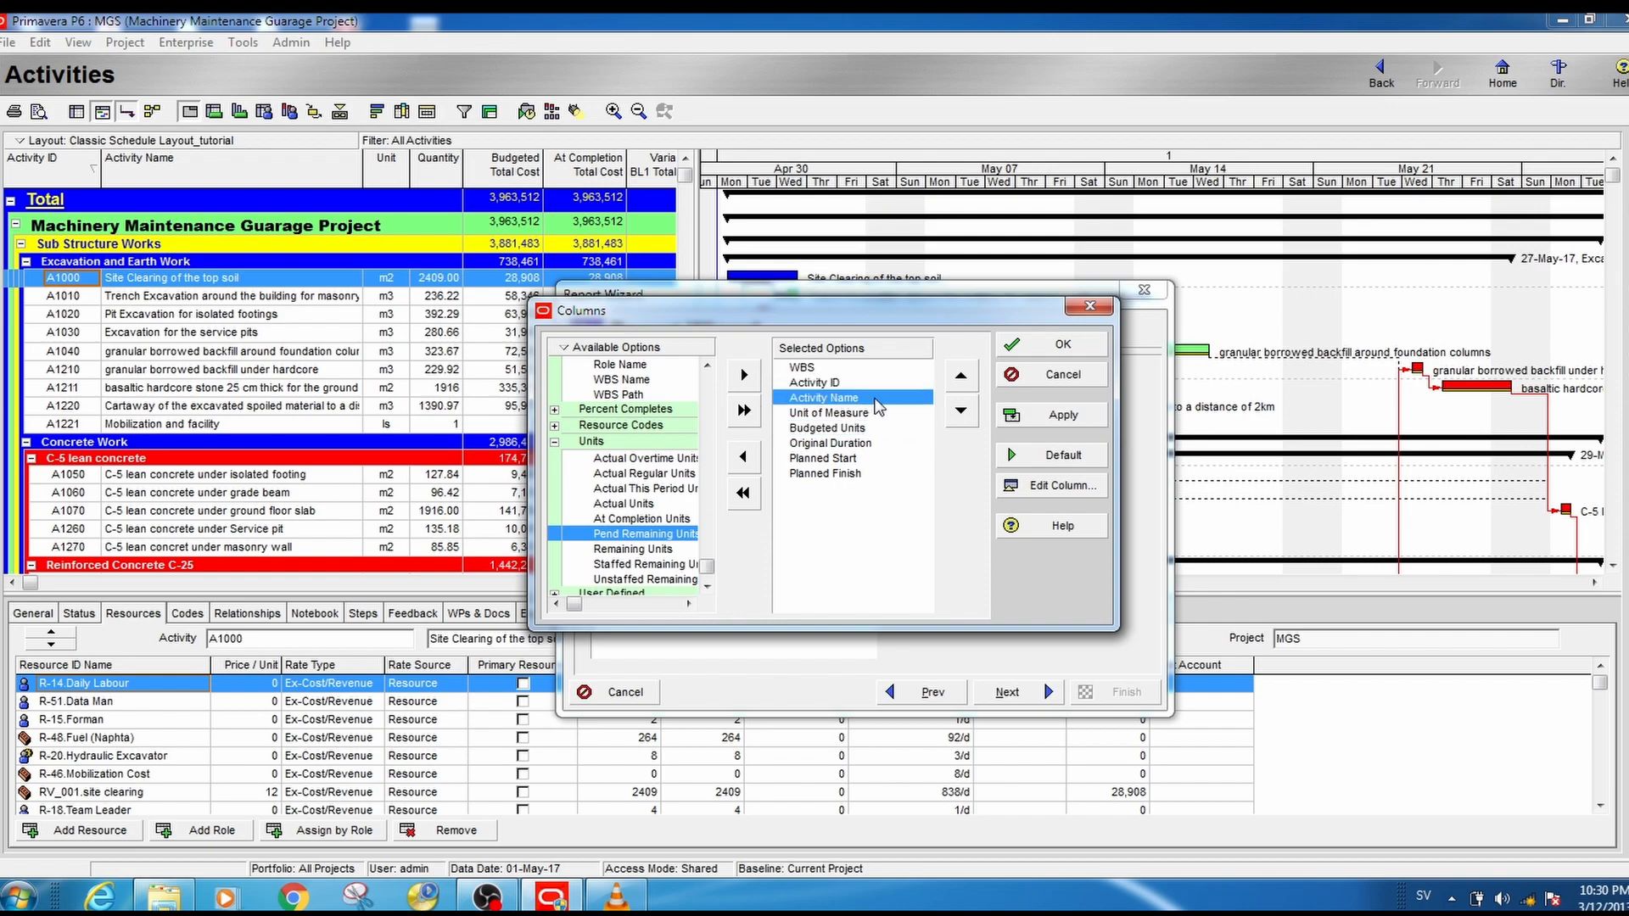
pyautogui.click(853, 414)
pyautogui.click(853, 429)
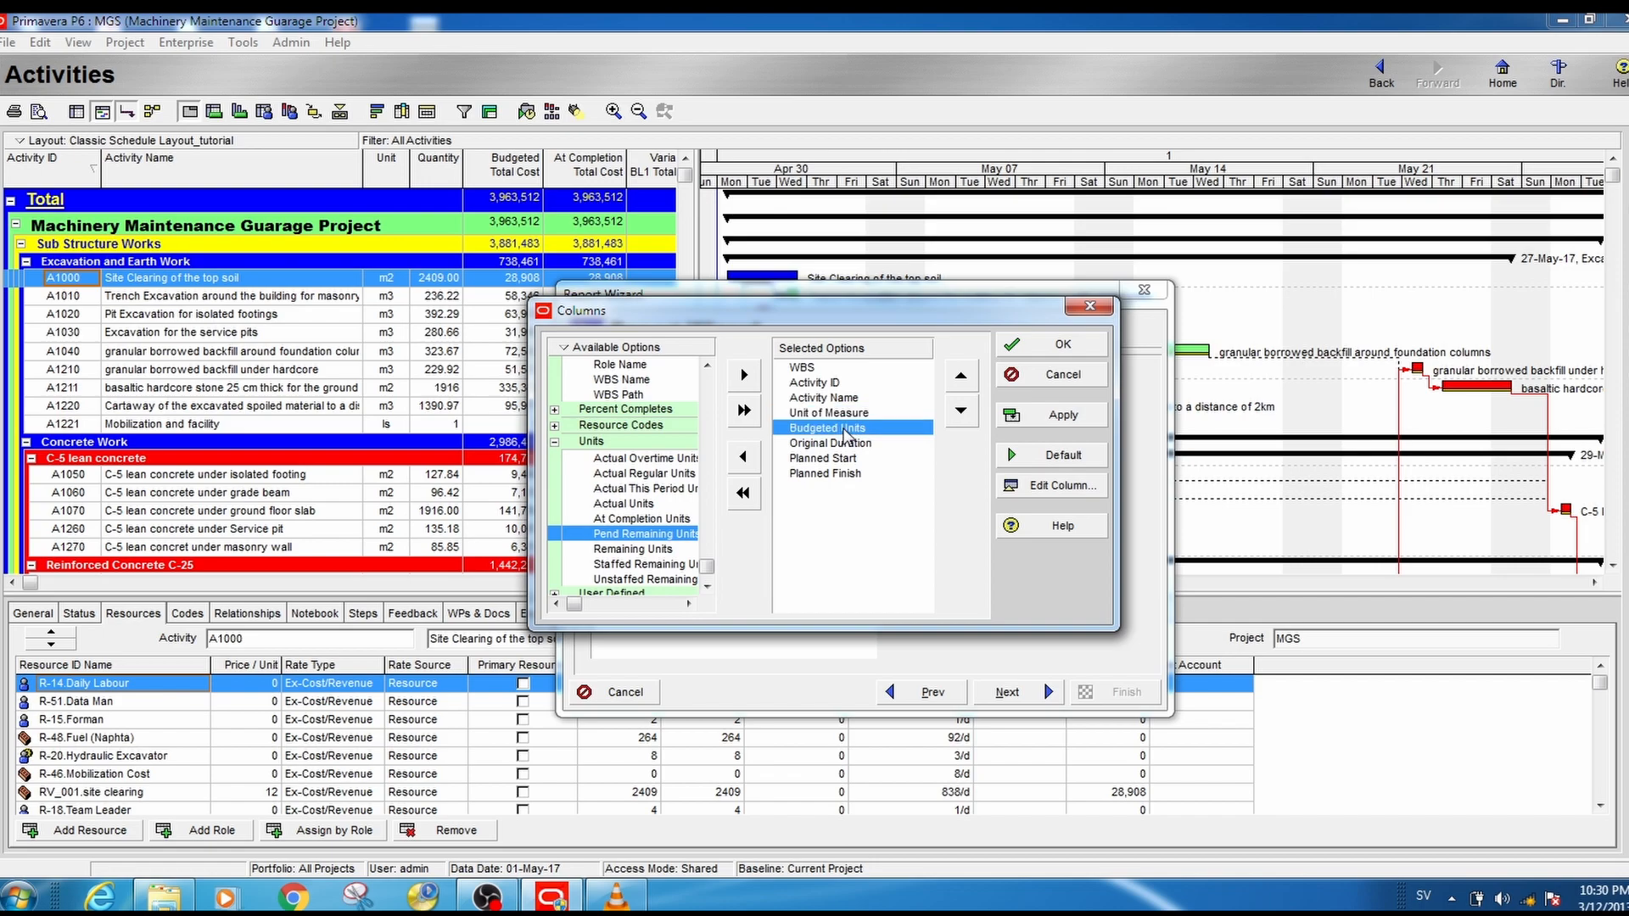
pyautogui.click(847, 445)
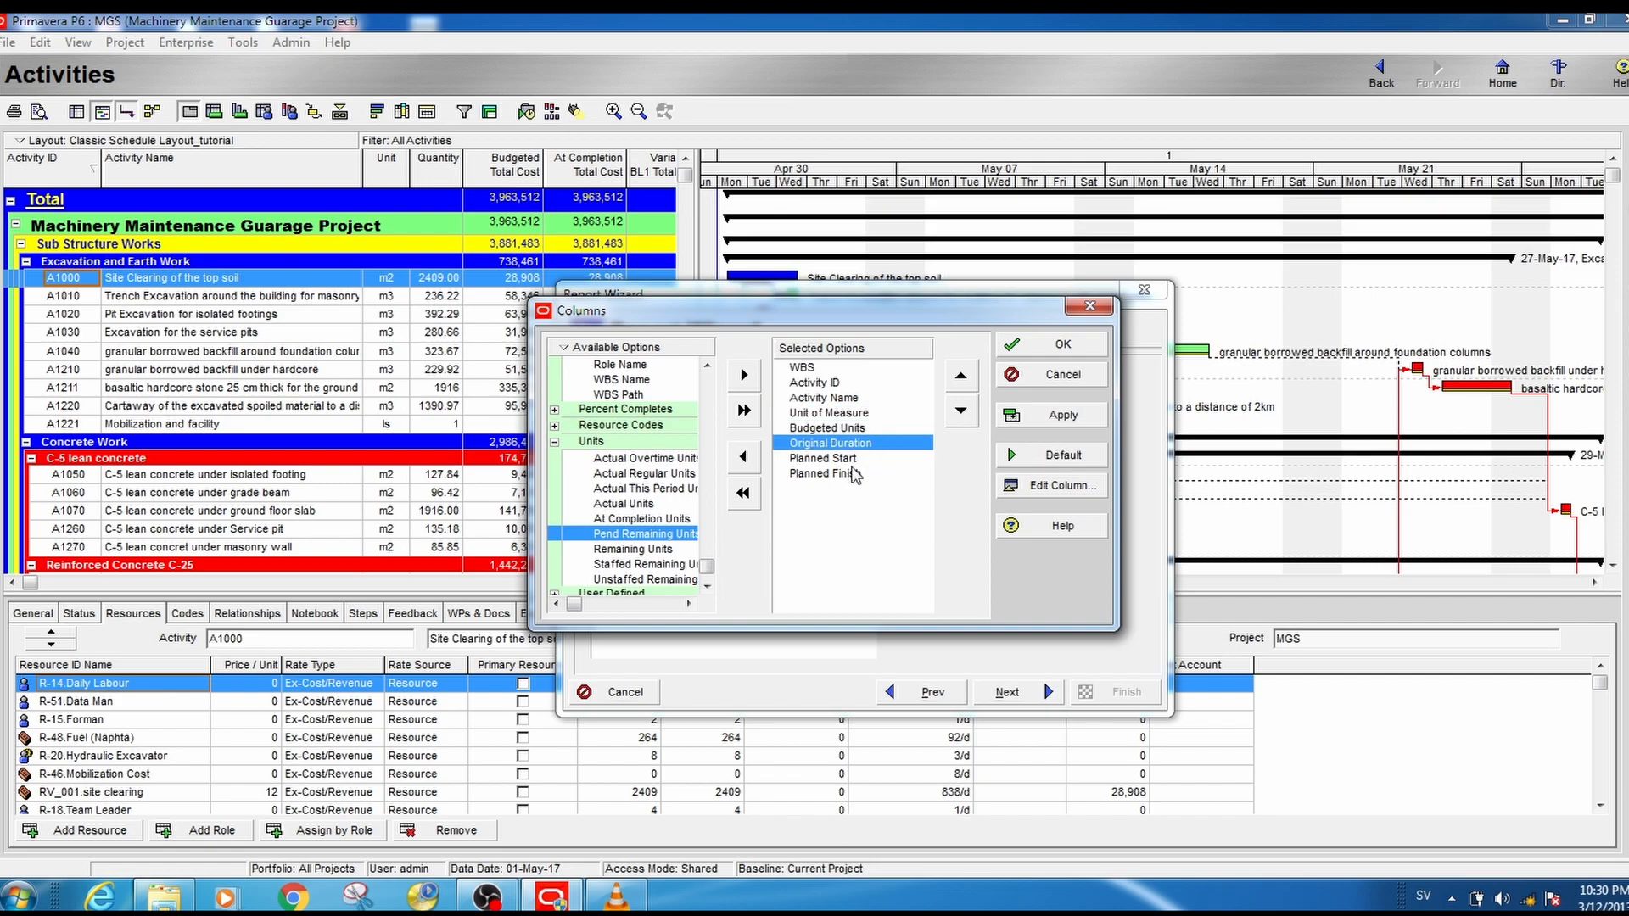
pyautogui.click(856, 458)
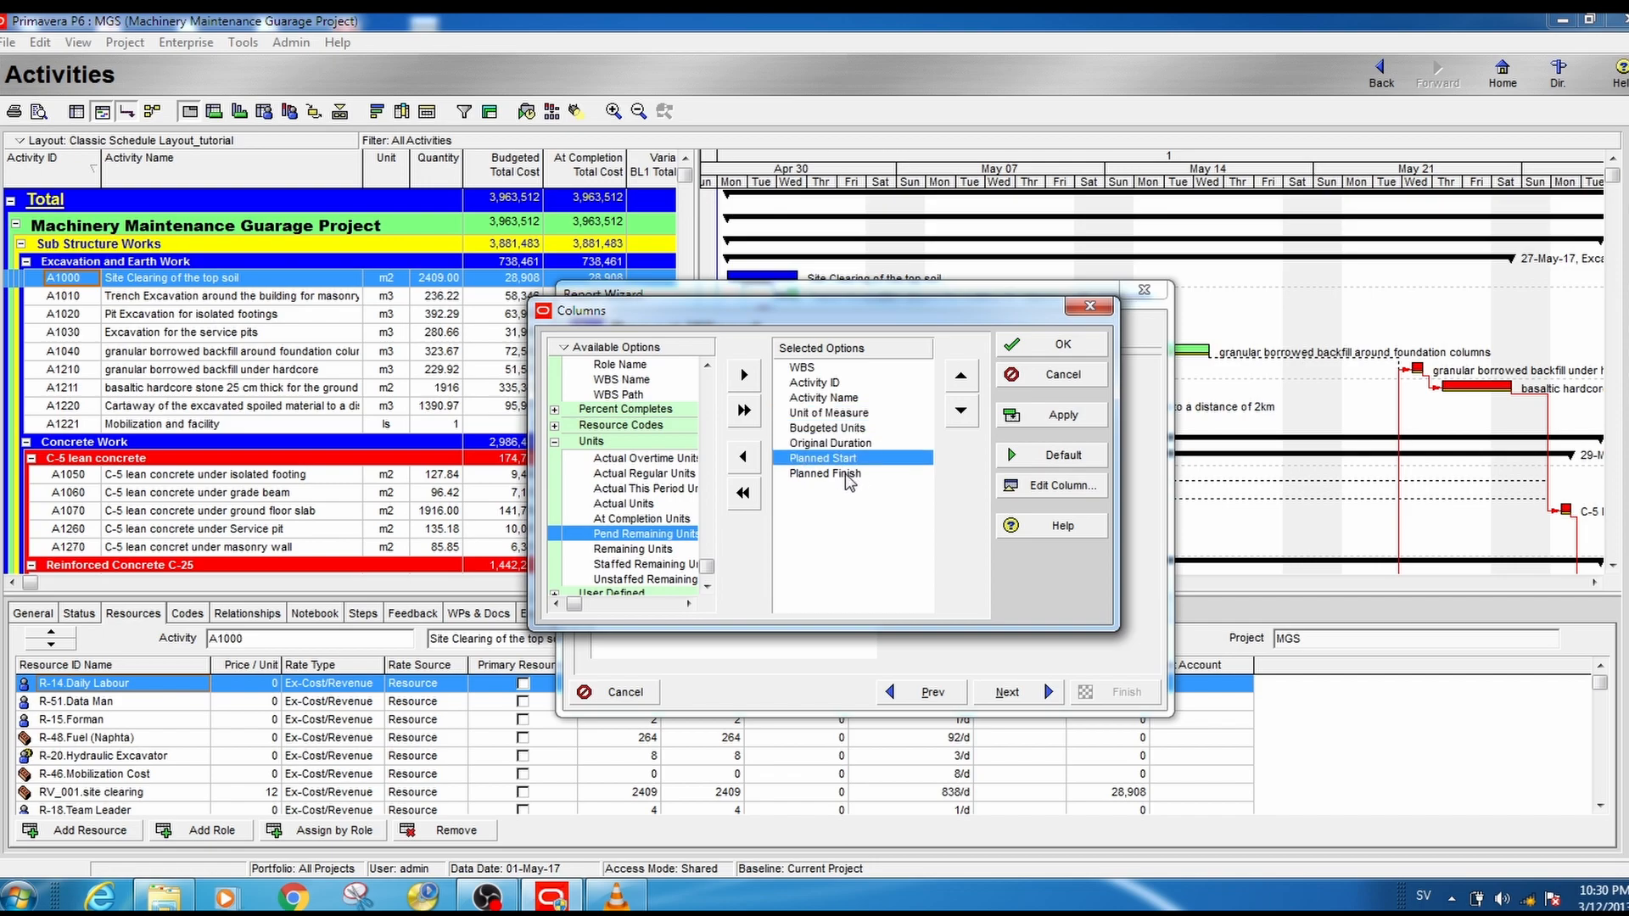
pyautogui.click(845, 474)
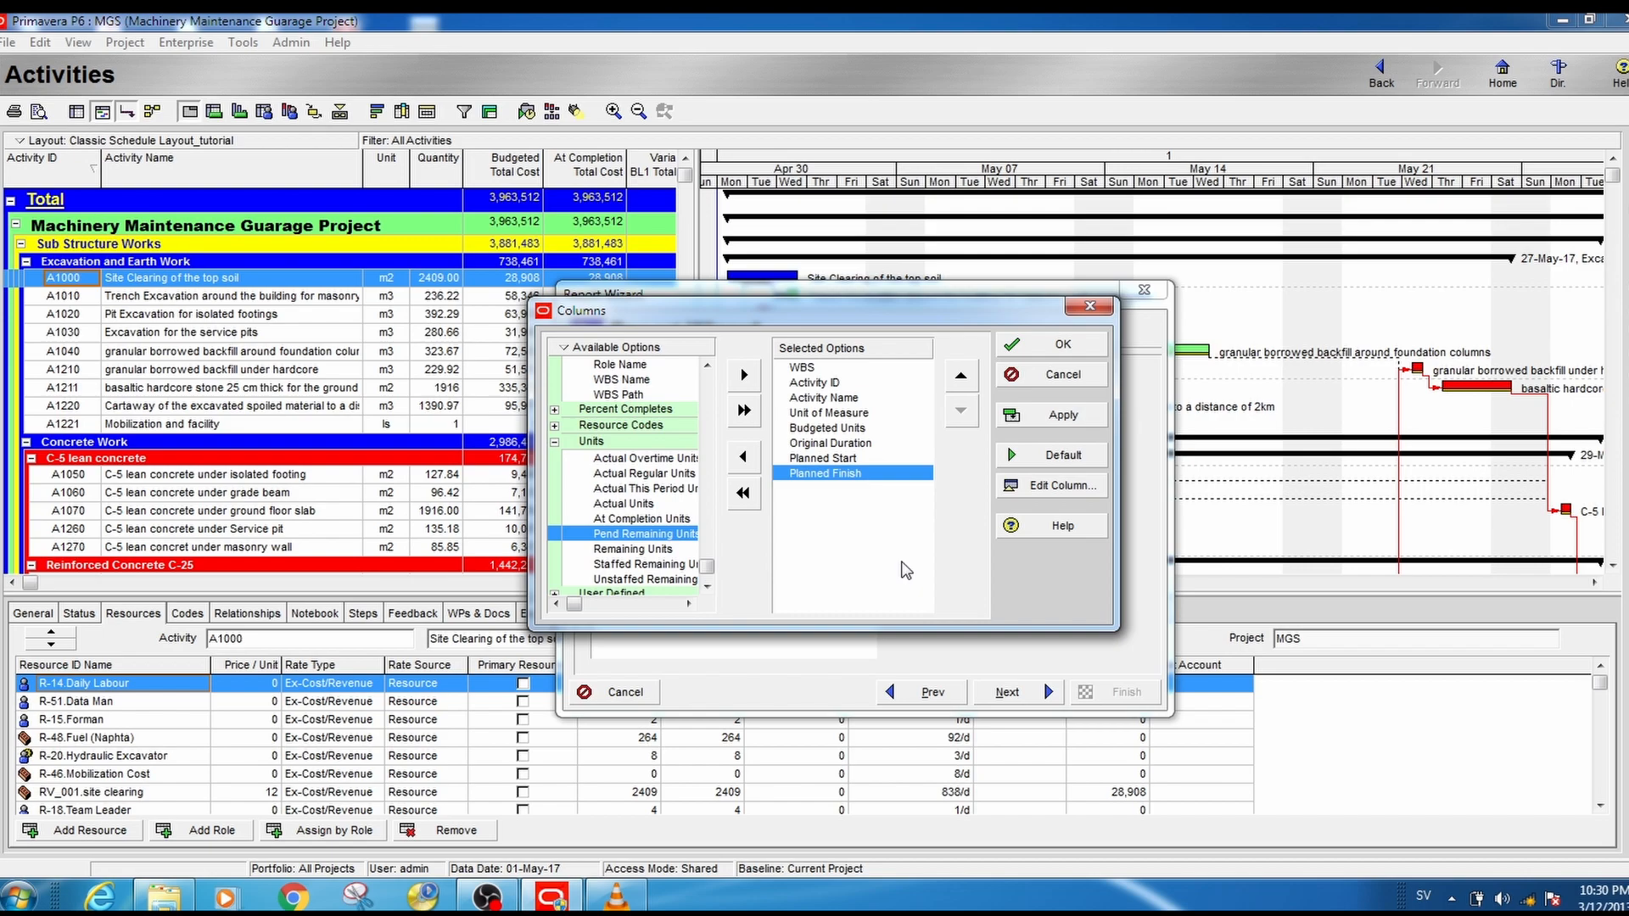
pyautogui.click(1065, 414)
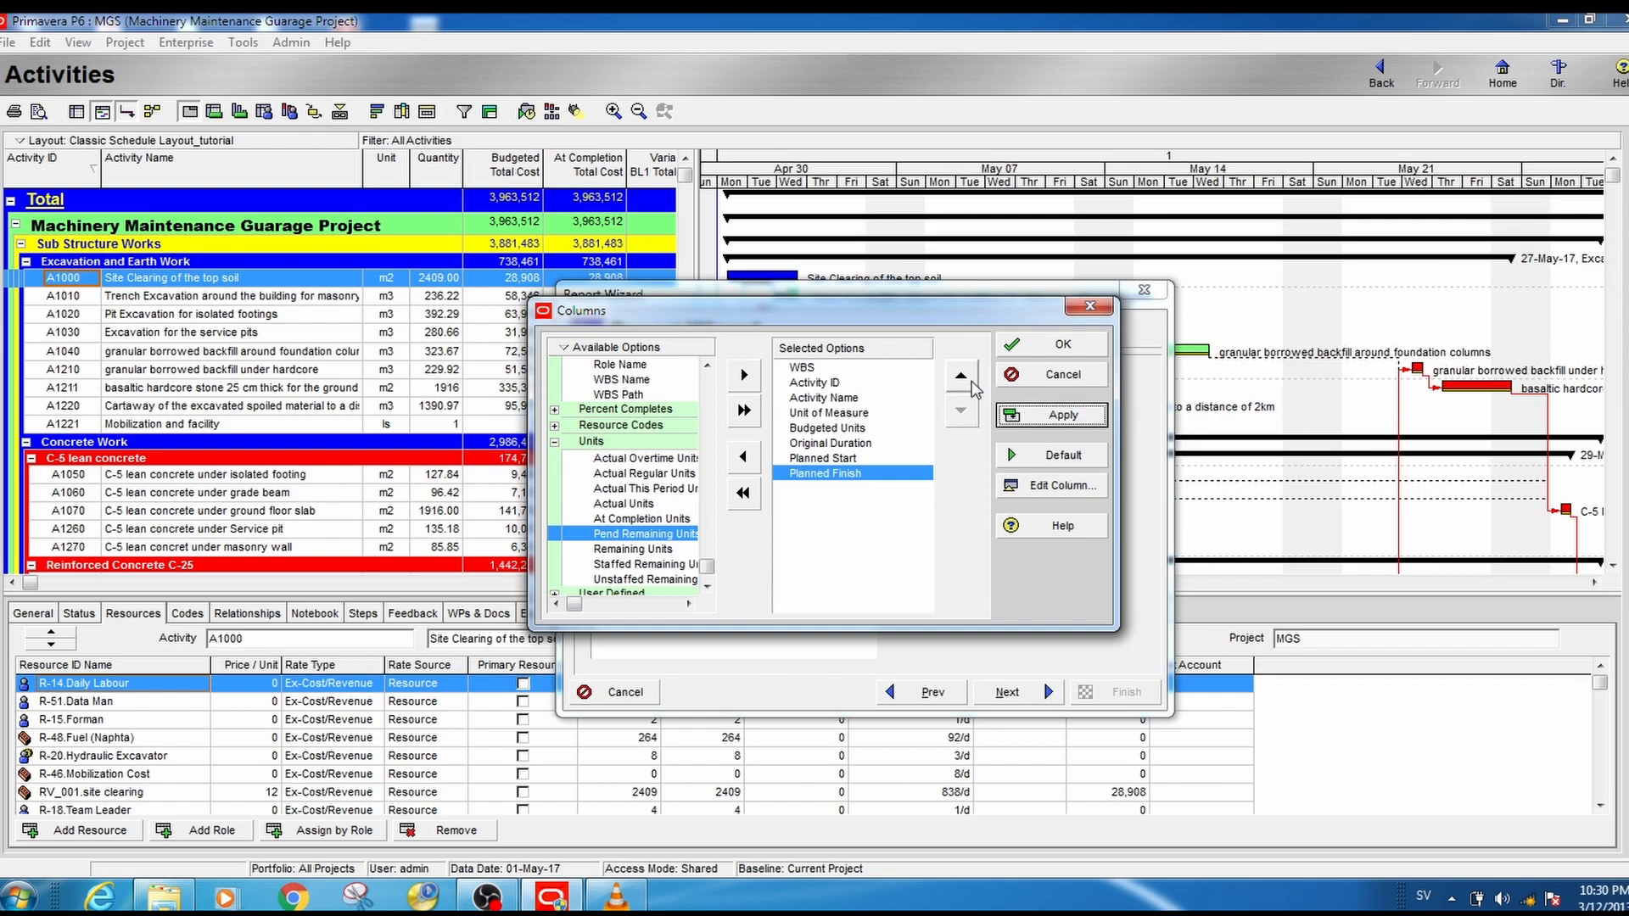
pyautogui.click(1049, 346)
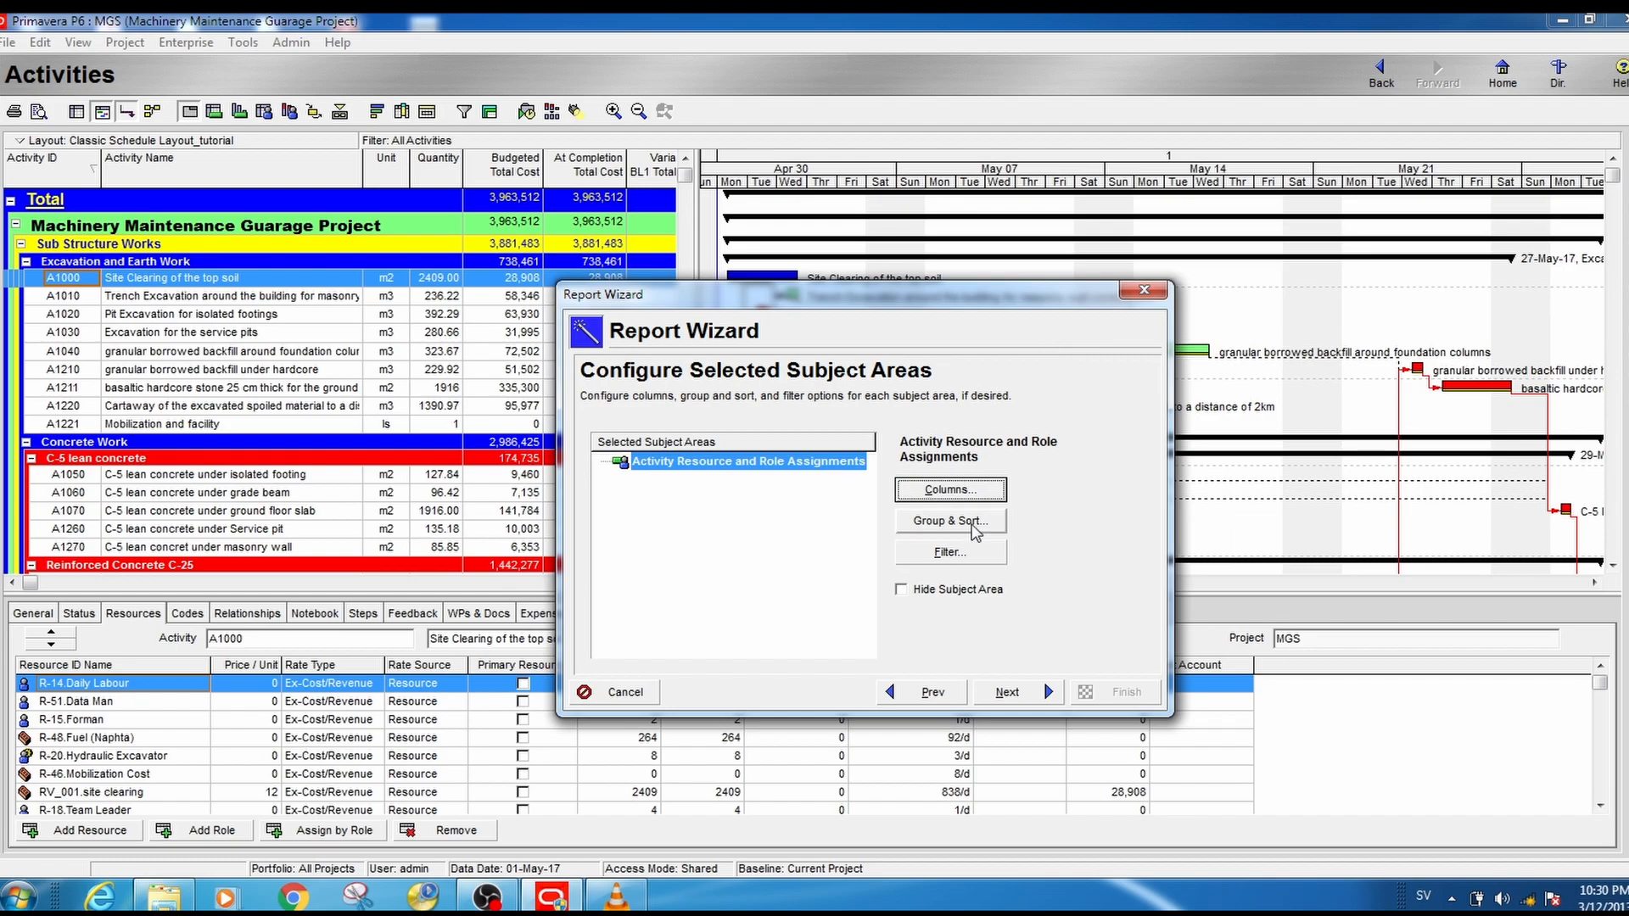
# - In the report's group and sort settings, set the font color of the Resource ID Name grouping to black
pyautogui.click(950, 520)
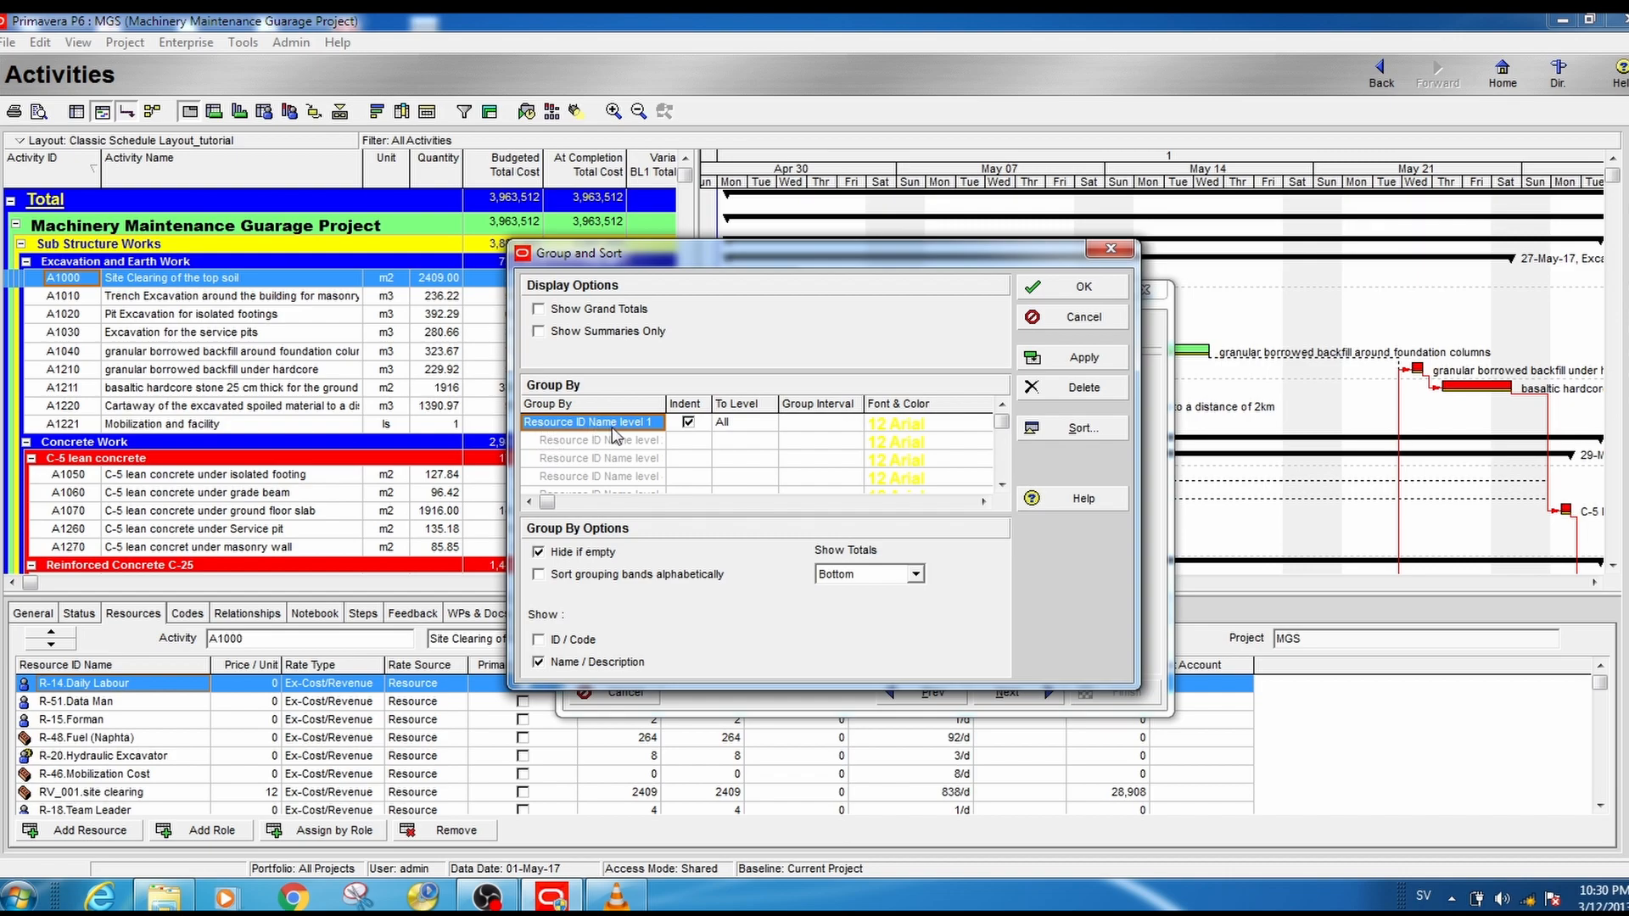
pyautogui.click(942, 431)
pyautogui.click(942, 431)
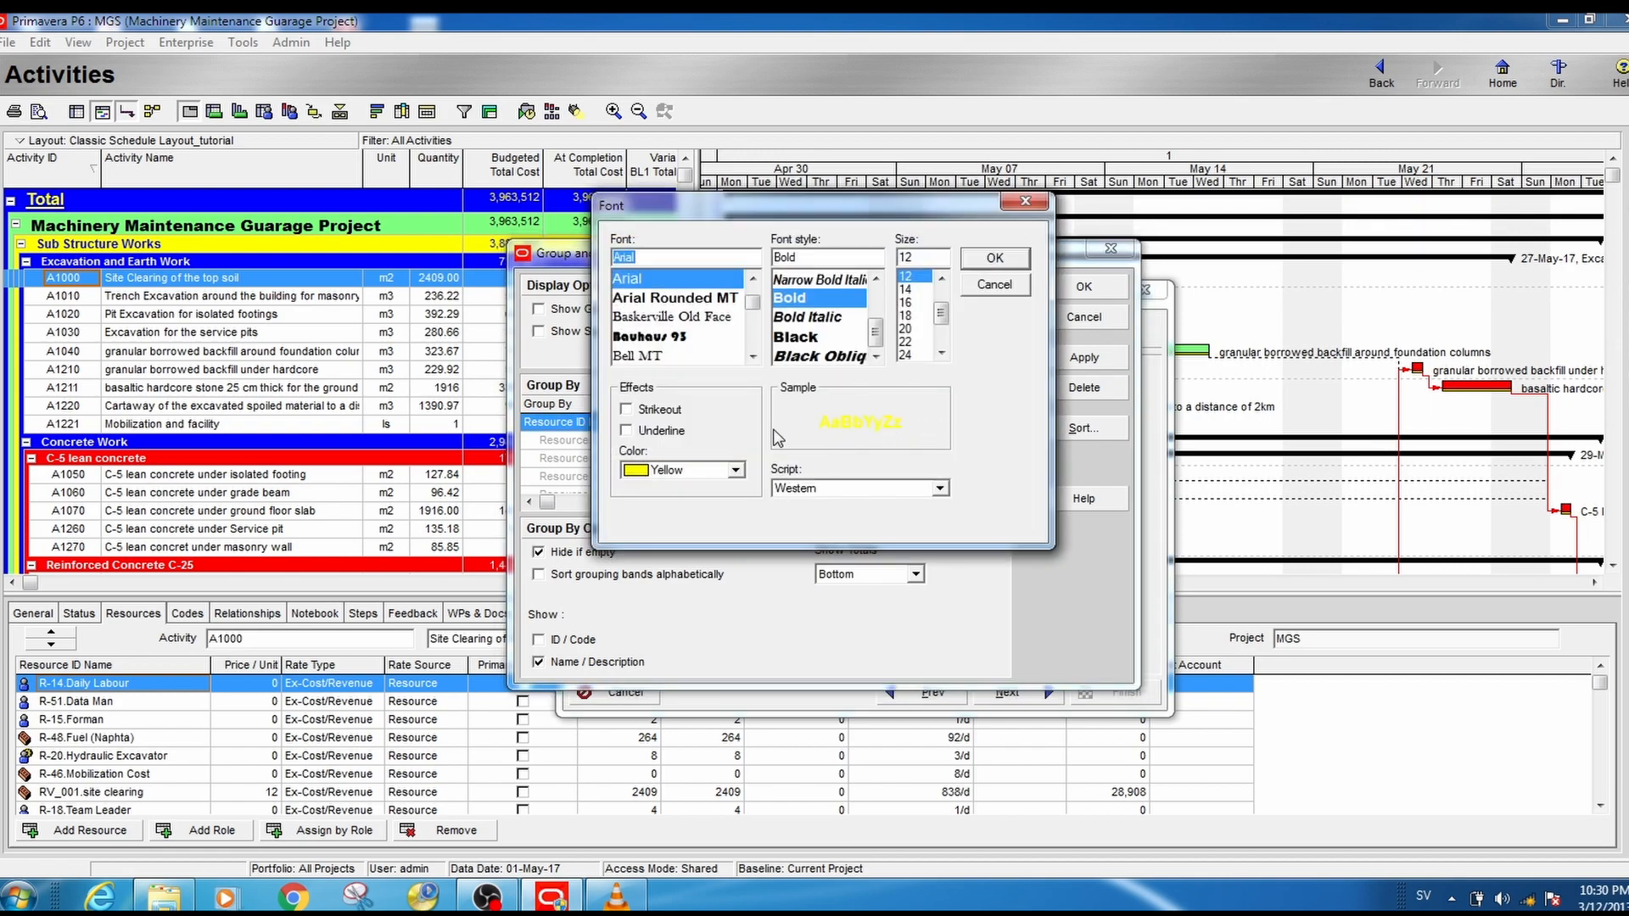
pyautogui.click(736, 472)
pyautogui.moveTo(737, 550); pyautogui.dragTo(736, 485)
pyautogui.click(679, 489)
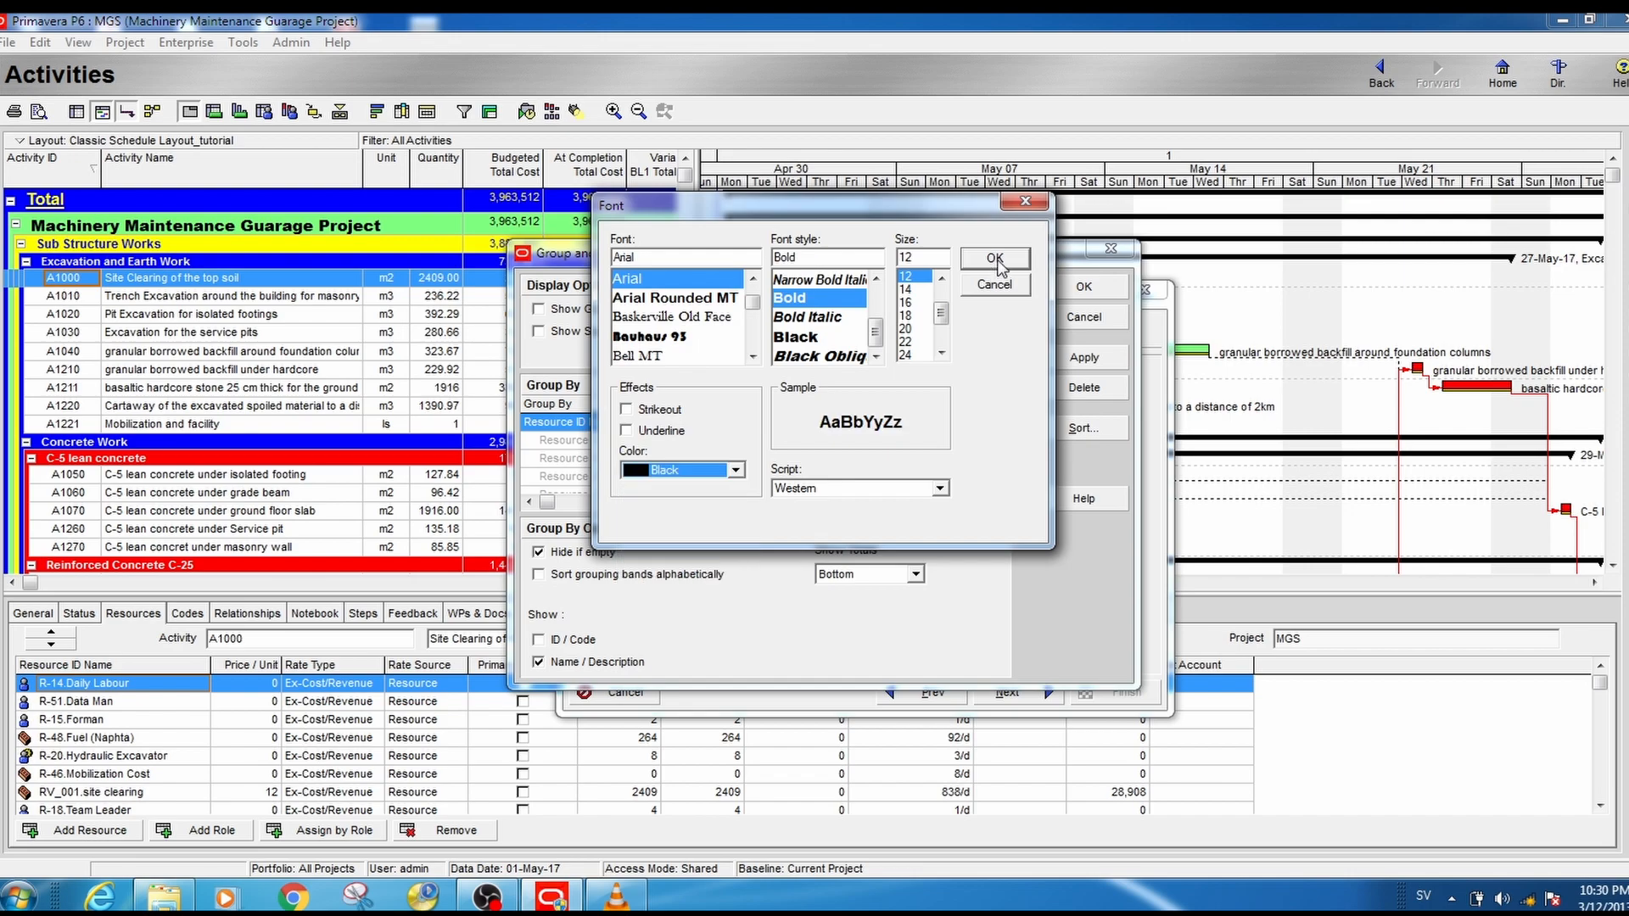
pyautogui.click(995, 259)
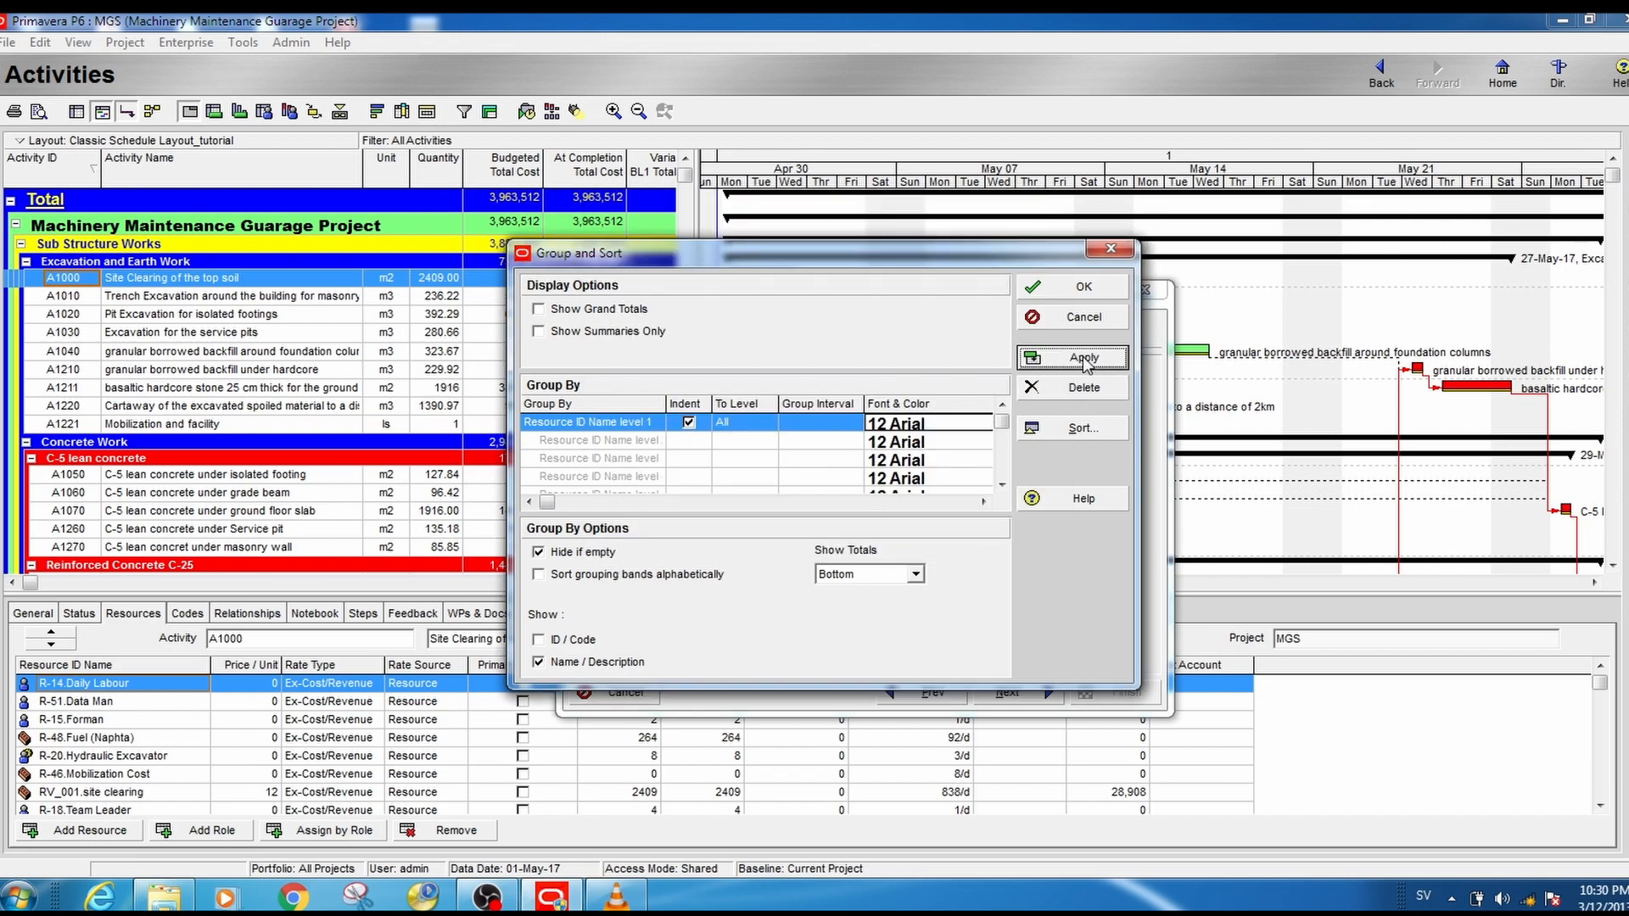
# - Accept the group and sort settings, and set the report filter to match all of the following conditions
pyautogui.click(1083, 289)
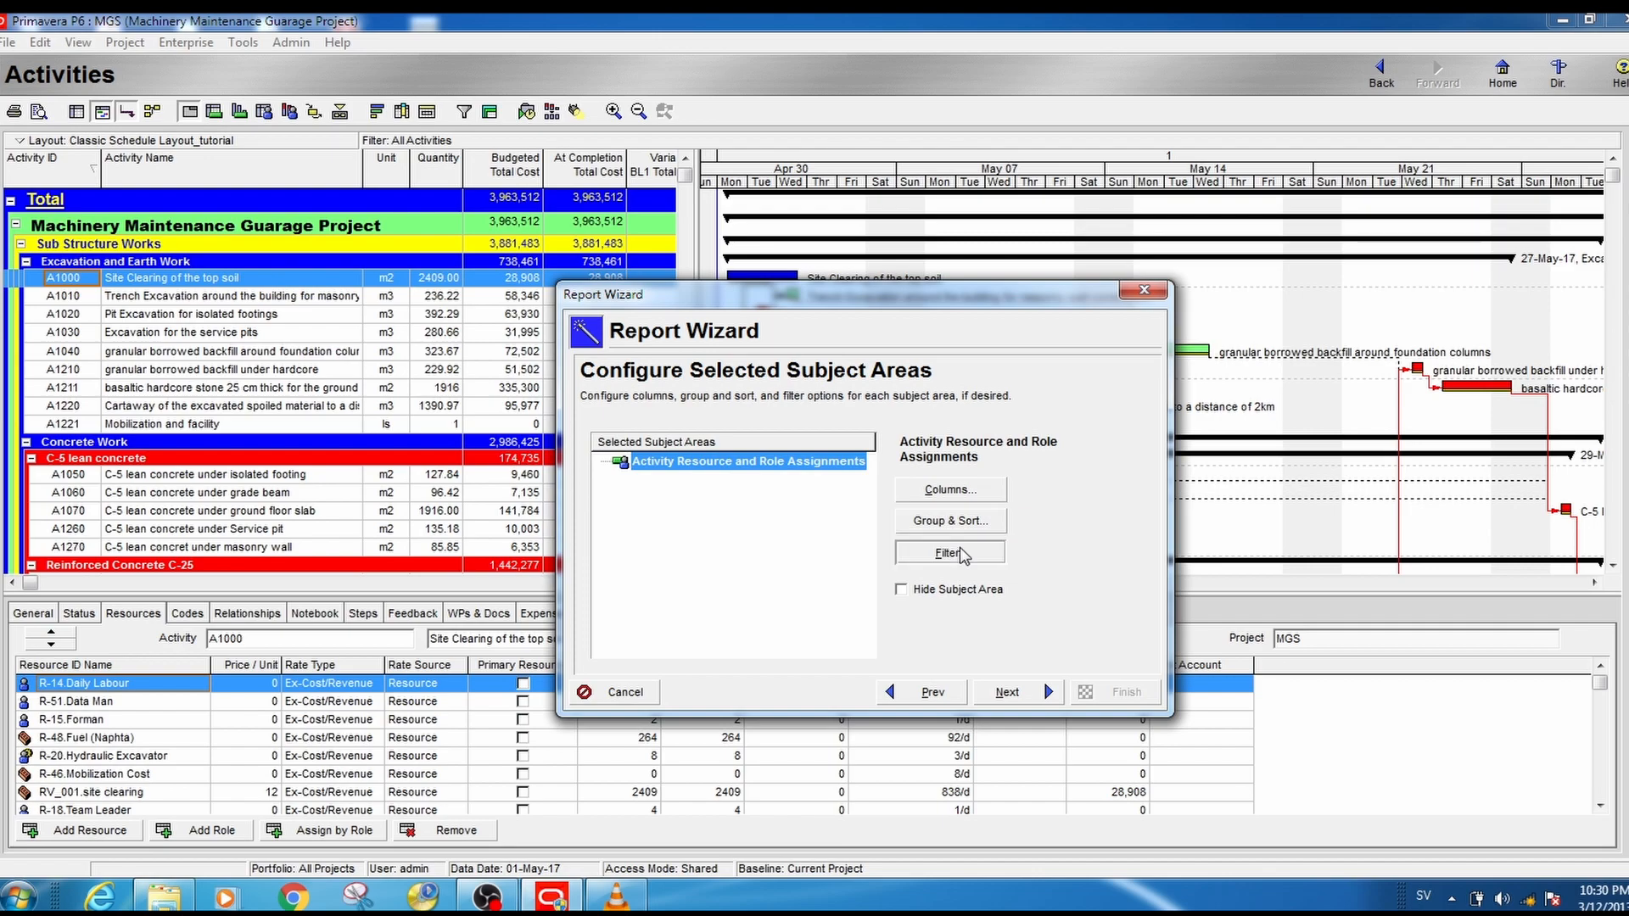
pyautogui.click(950, 552)
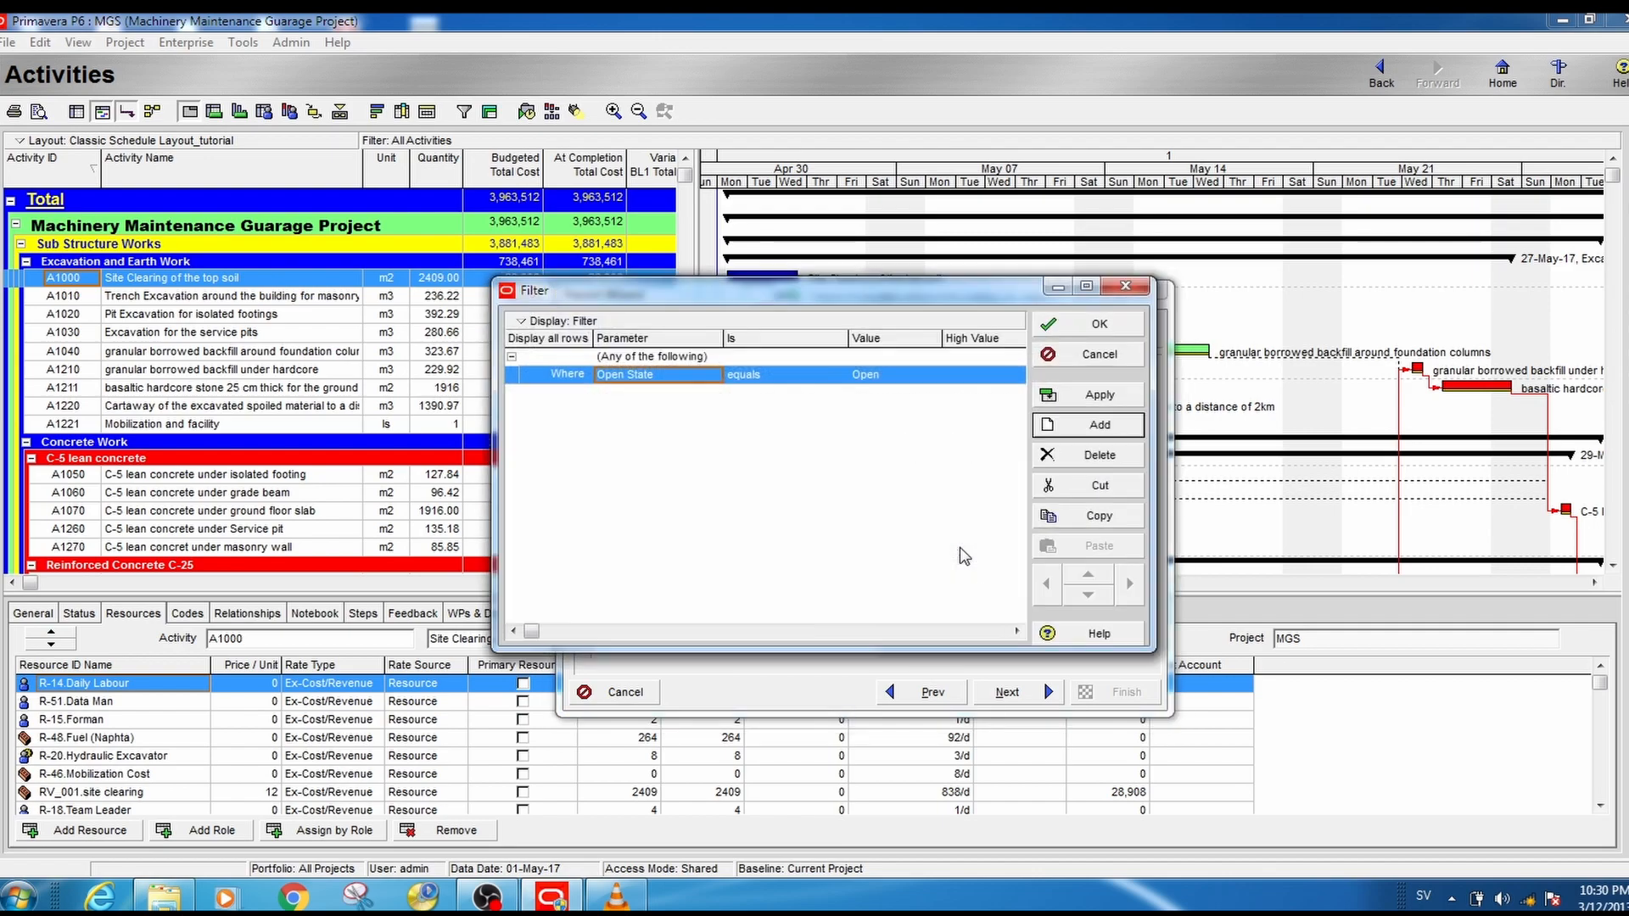
pyautogui.click(702, 358)
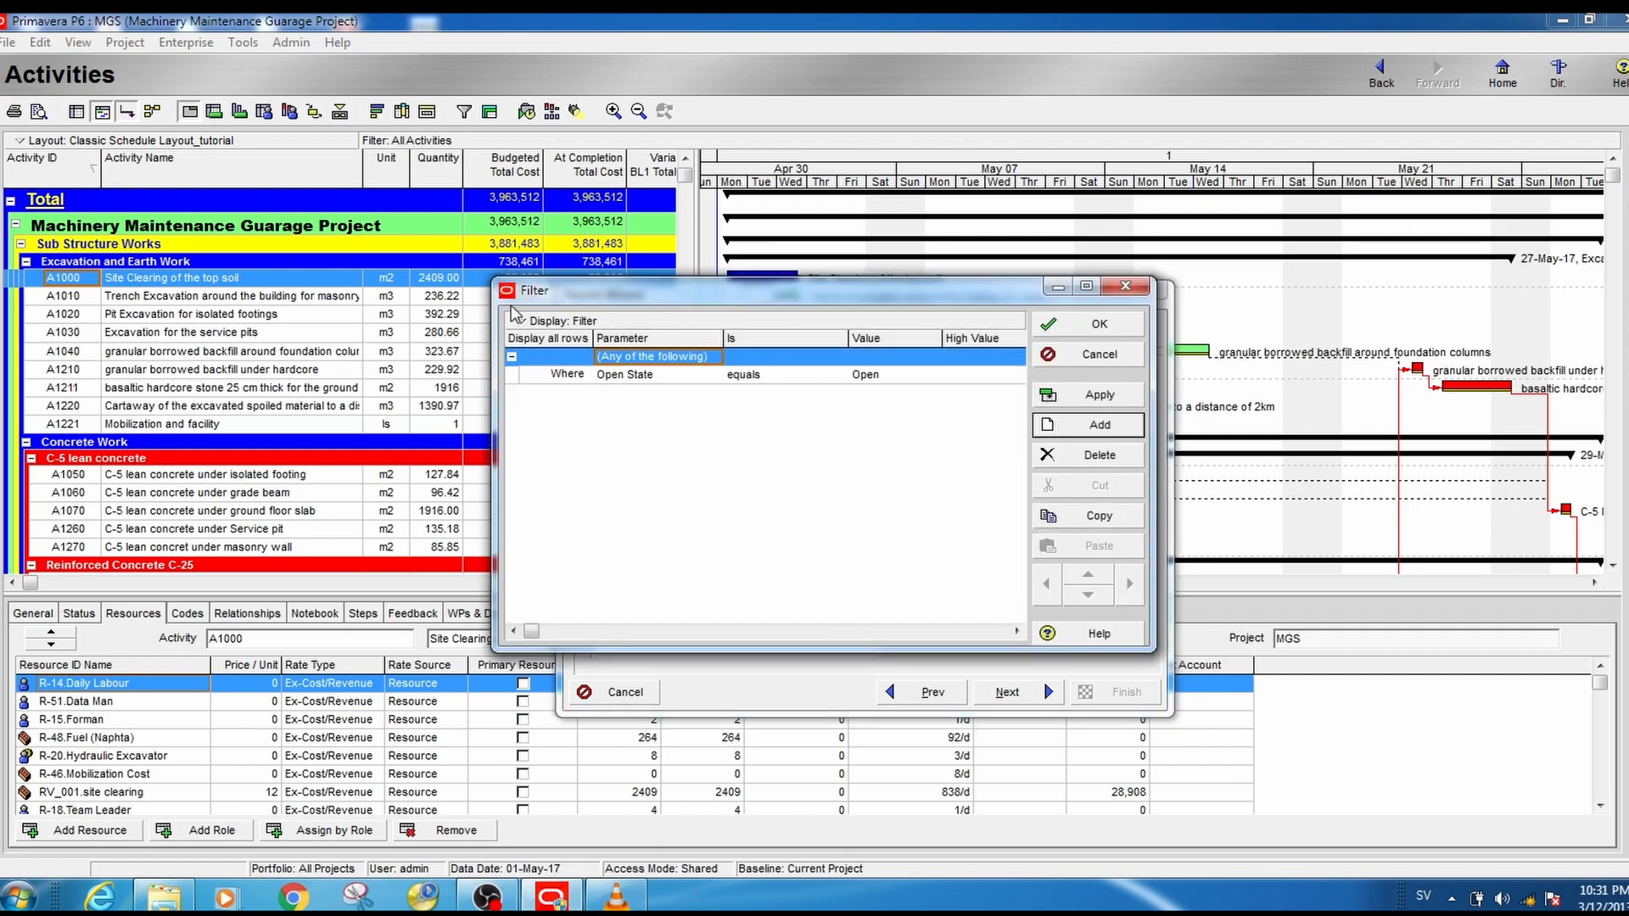
pyautogui.click(719, 359)
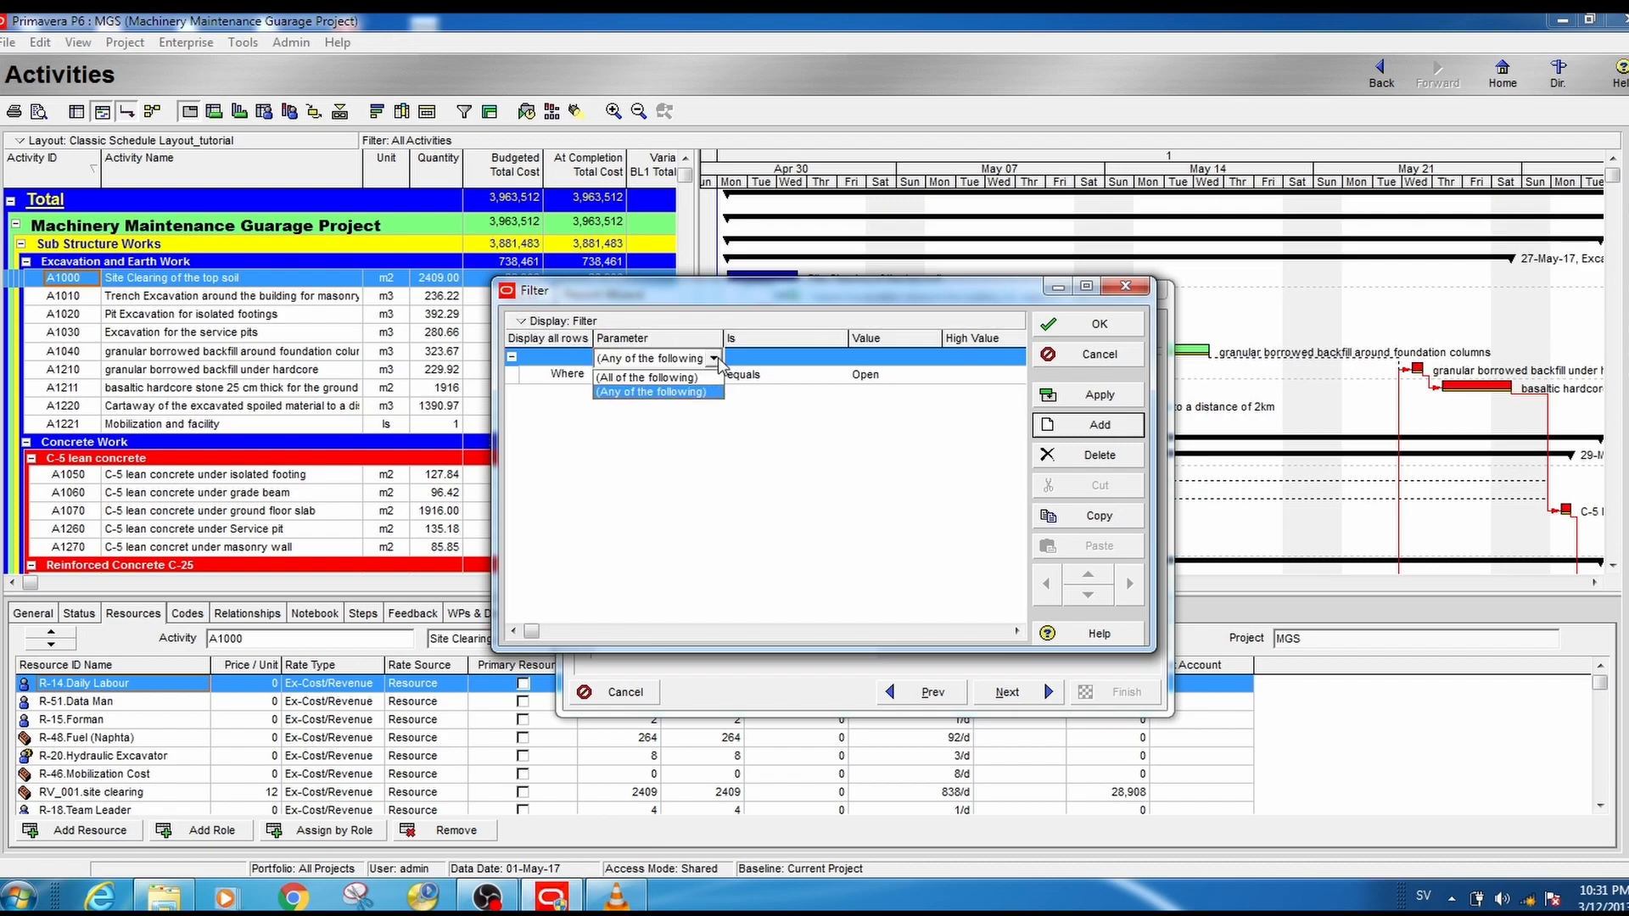
pyautogui.click(650, 379)
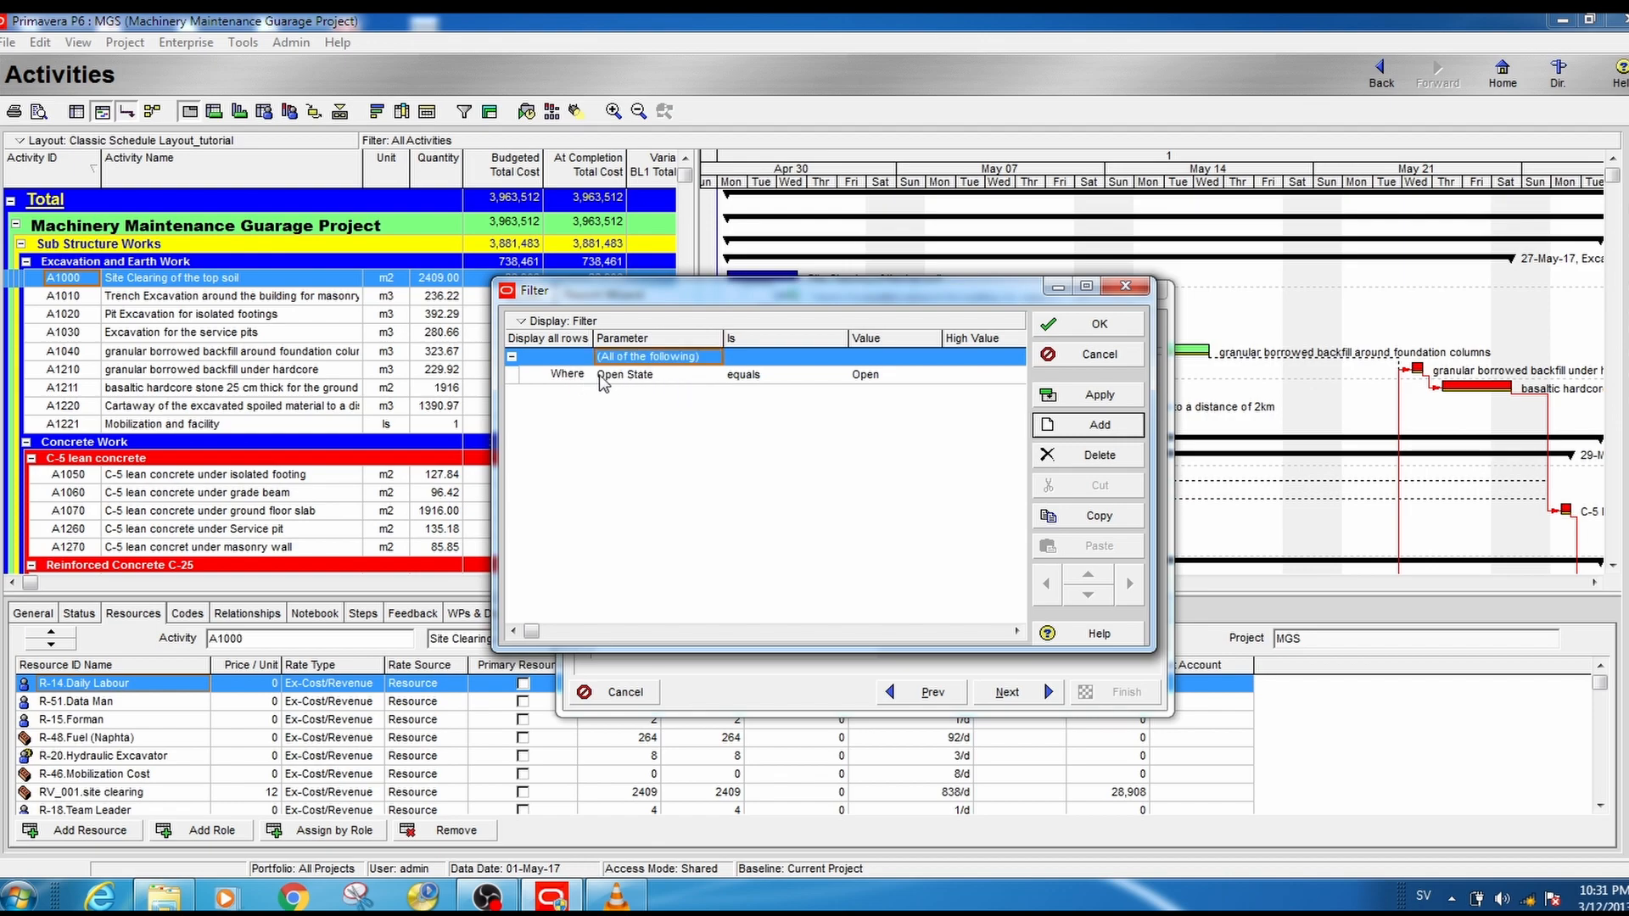
# - Define the first filter condition as Resource Type equals Material
pyautogui.click(711, 376)
pyautogui.moveTo(718, 441); pyautogui.dragTo(724, 485)
pyautogui.click(626, 397)
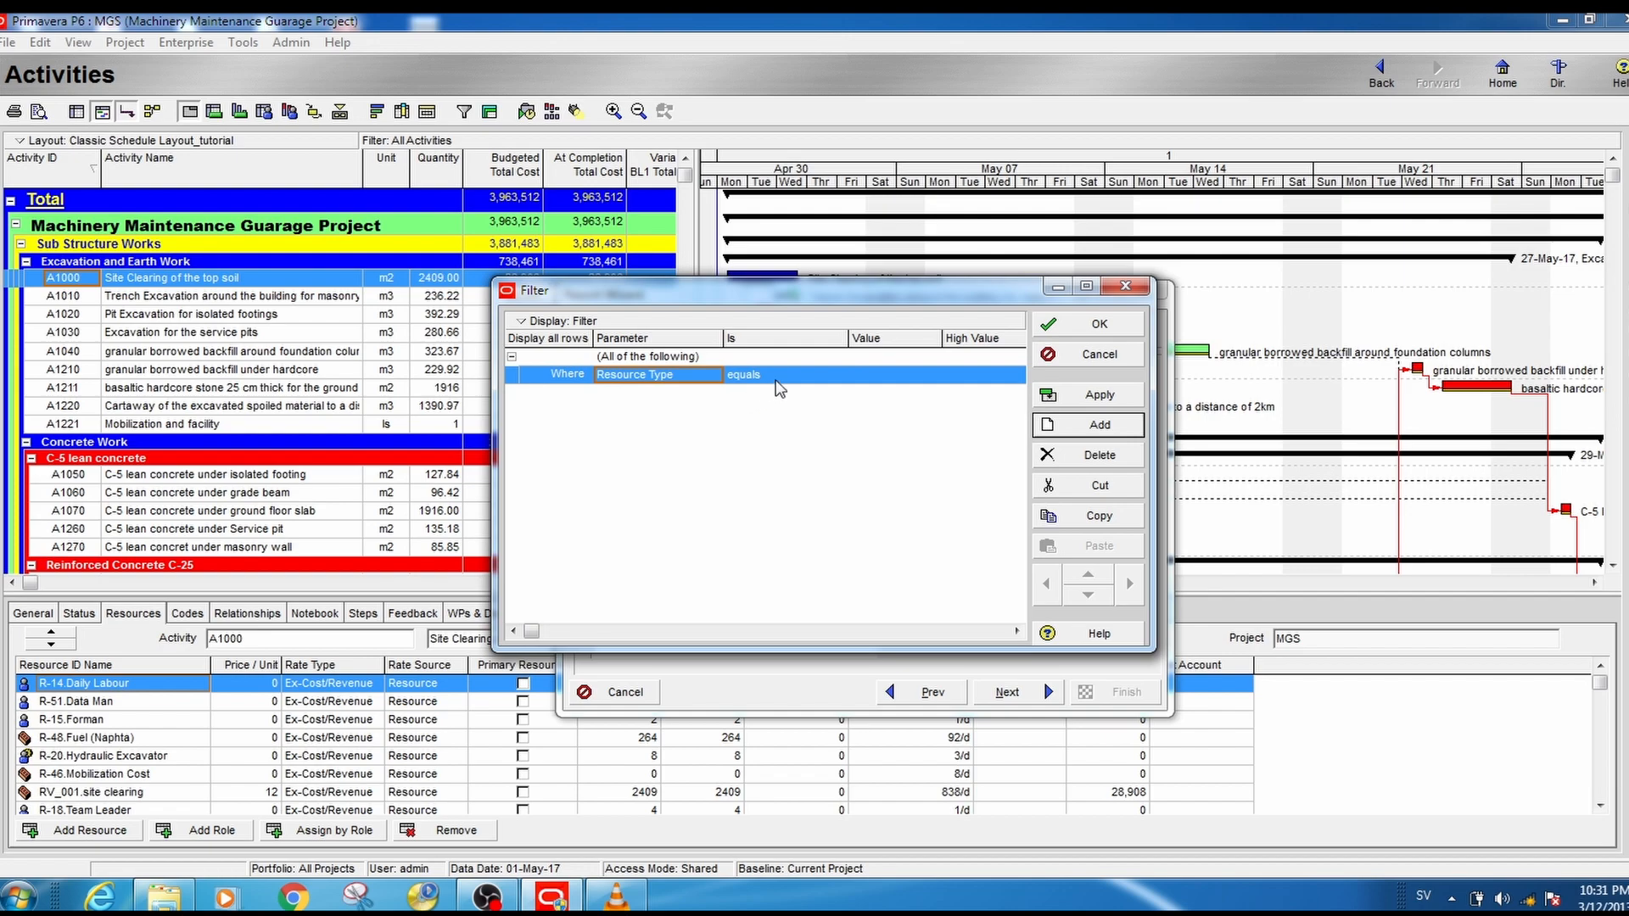
pyautogui.click(882, 371)
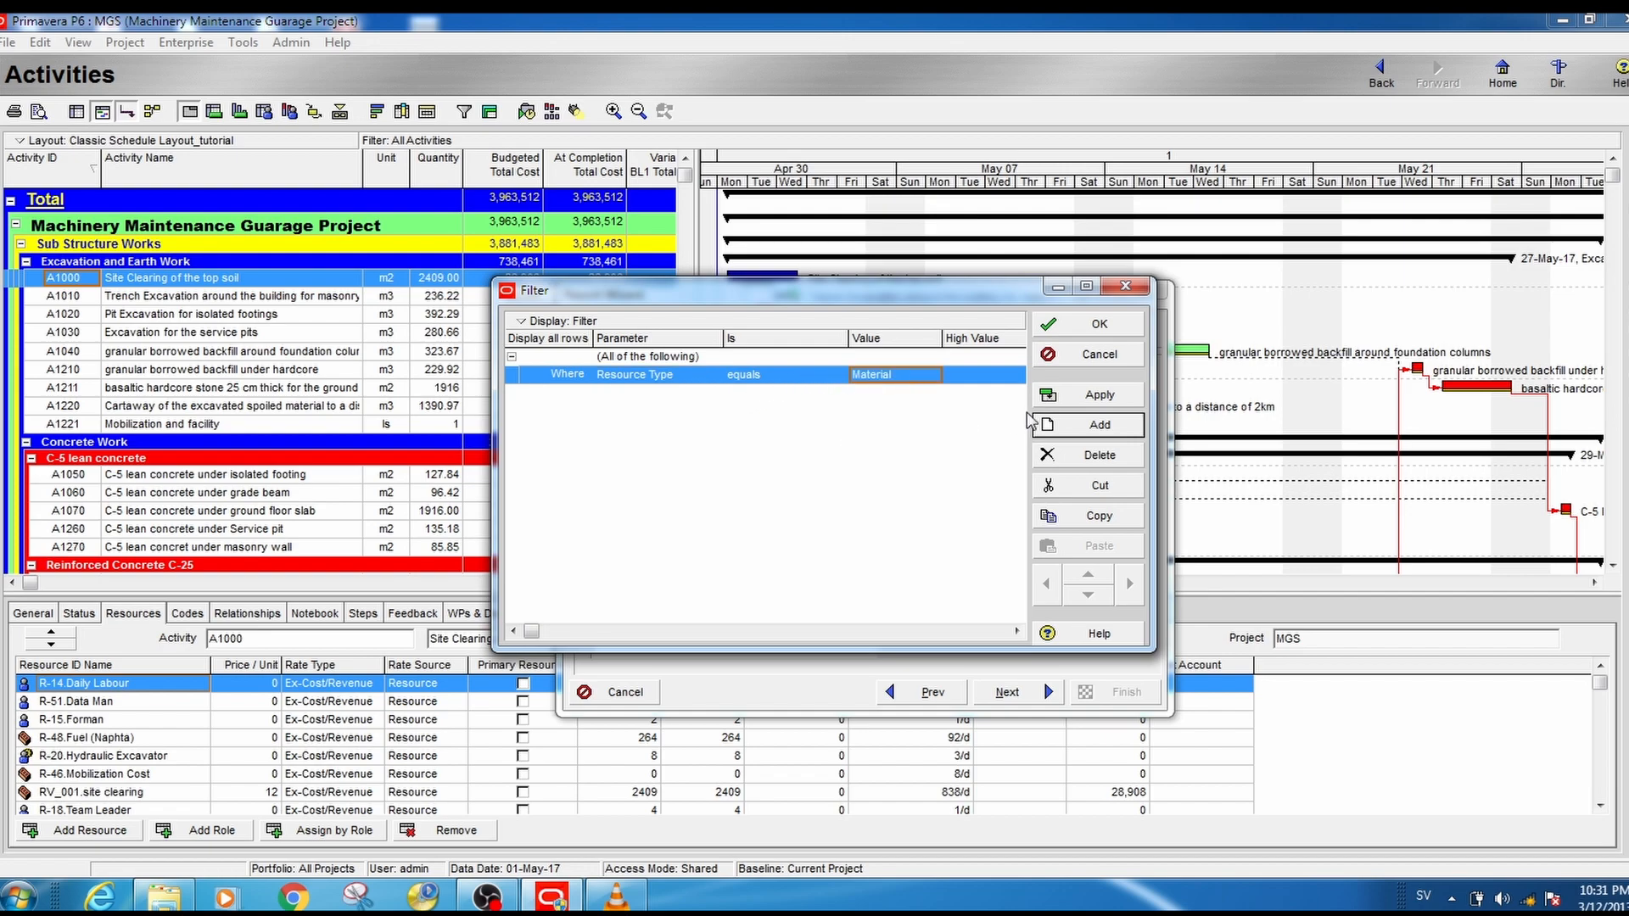
# - Add a second filter condition, Classification is under MMGP, and apply and accept the filter
pyautogui.click(1082, 427)
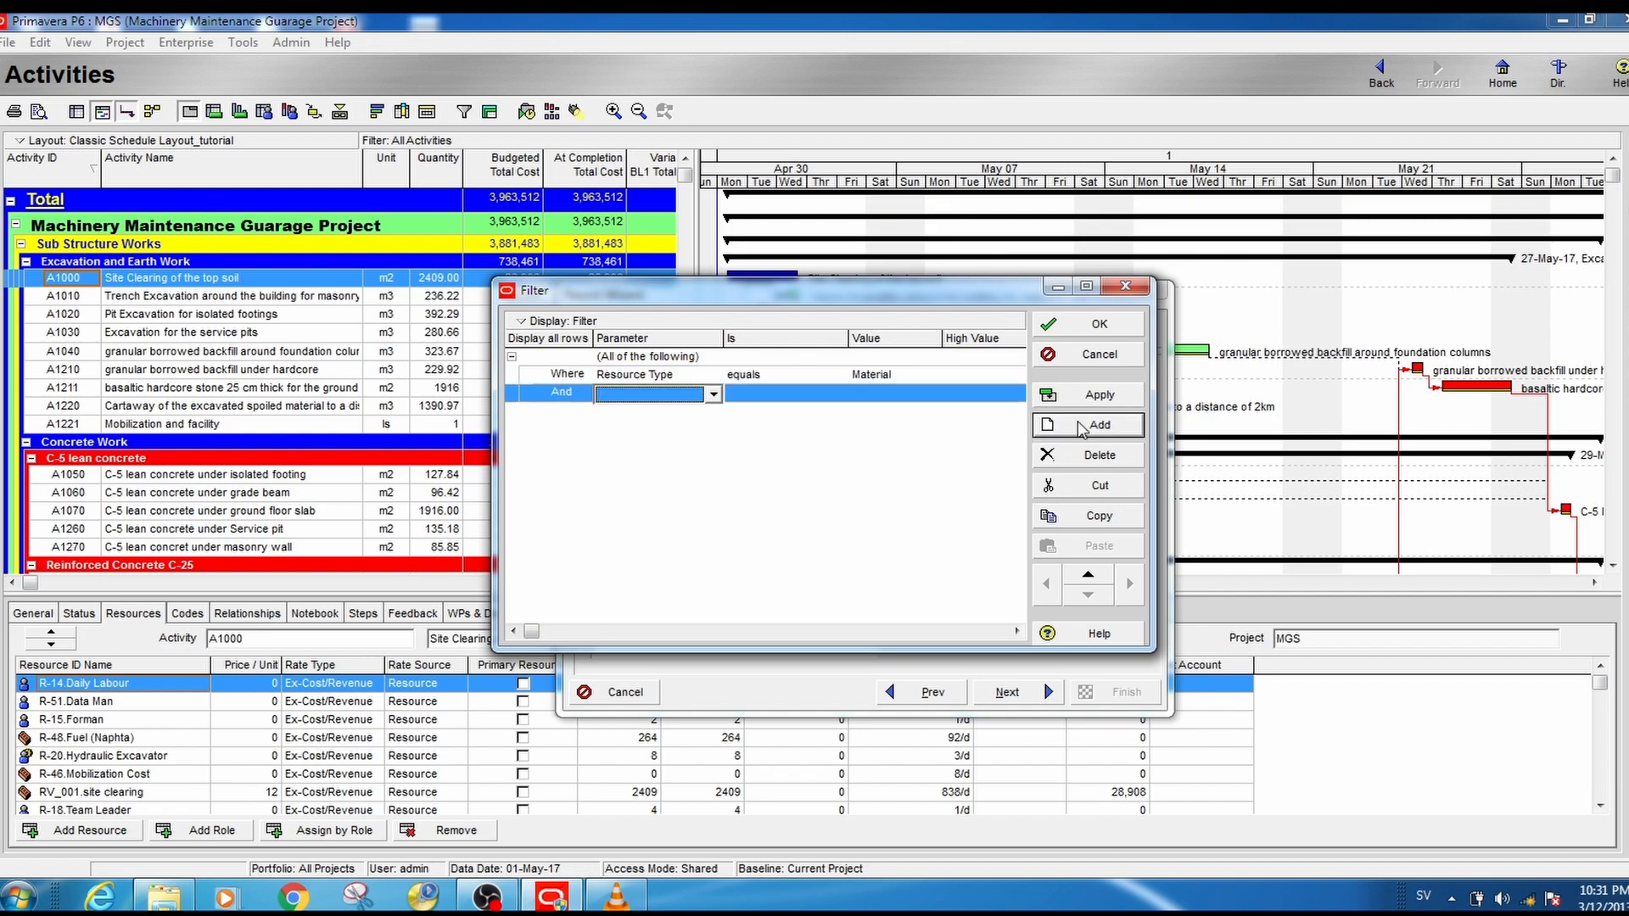
pyautogui.click(715, 395)
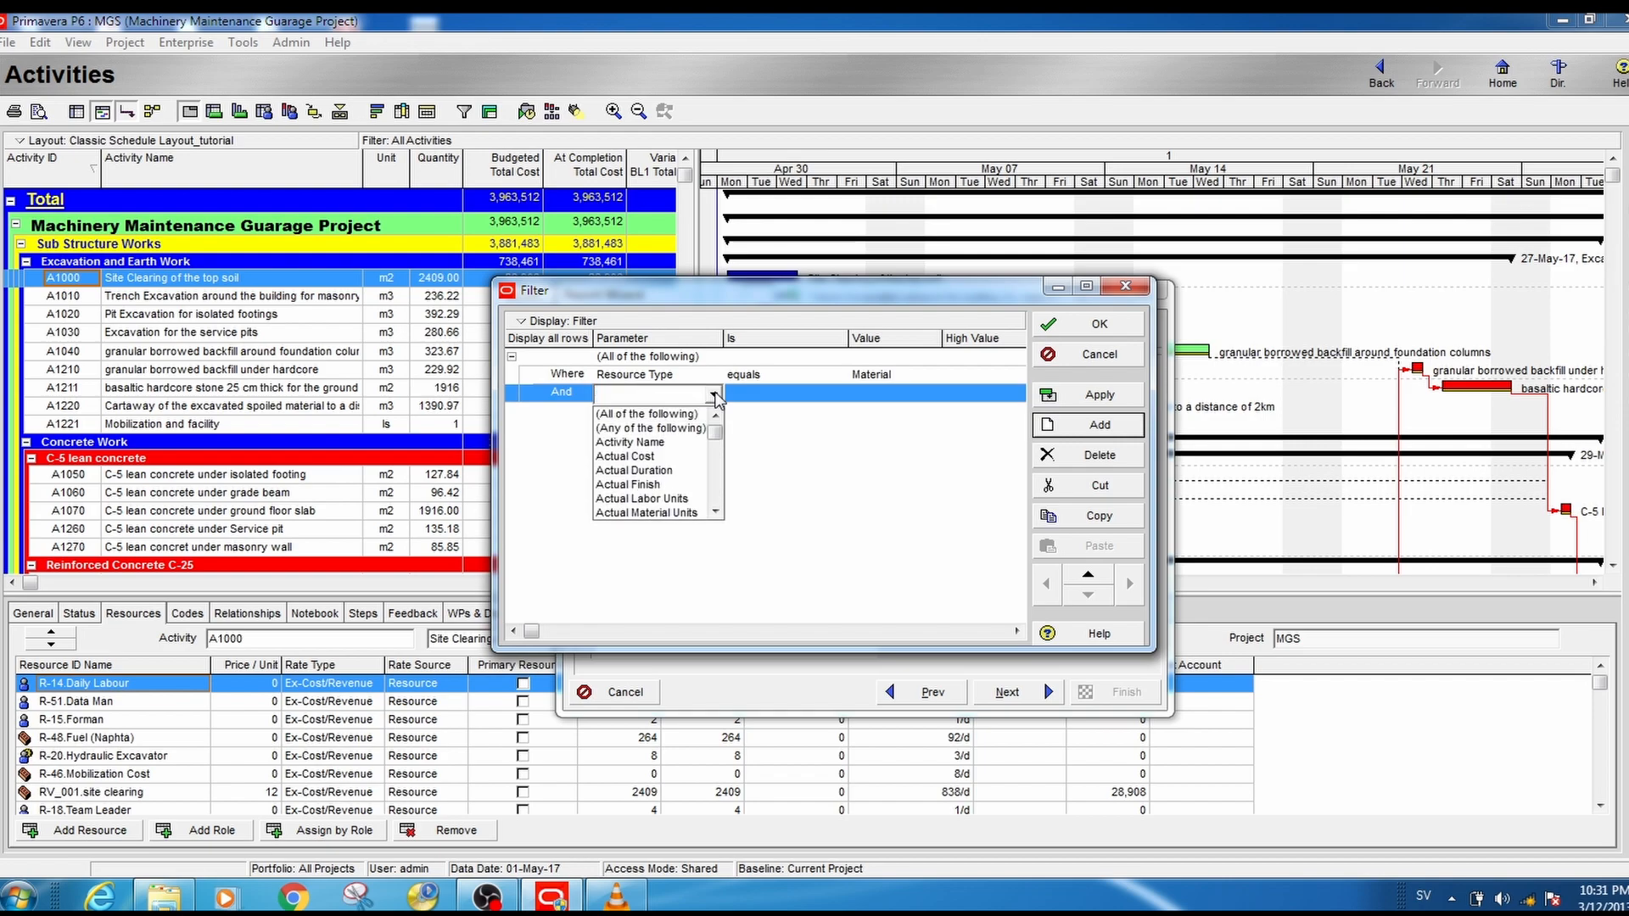
pyautogui.click(715, 510)
pyautogui.click(715, 510)
pyautogui.scroll(-8, 715, 512)
pyautogui.click(666, 457)
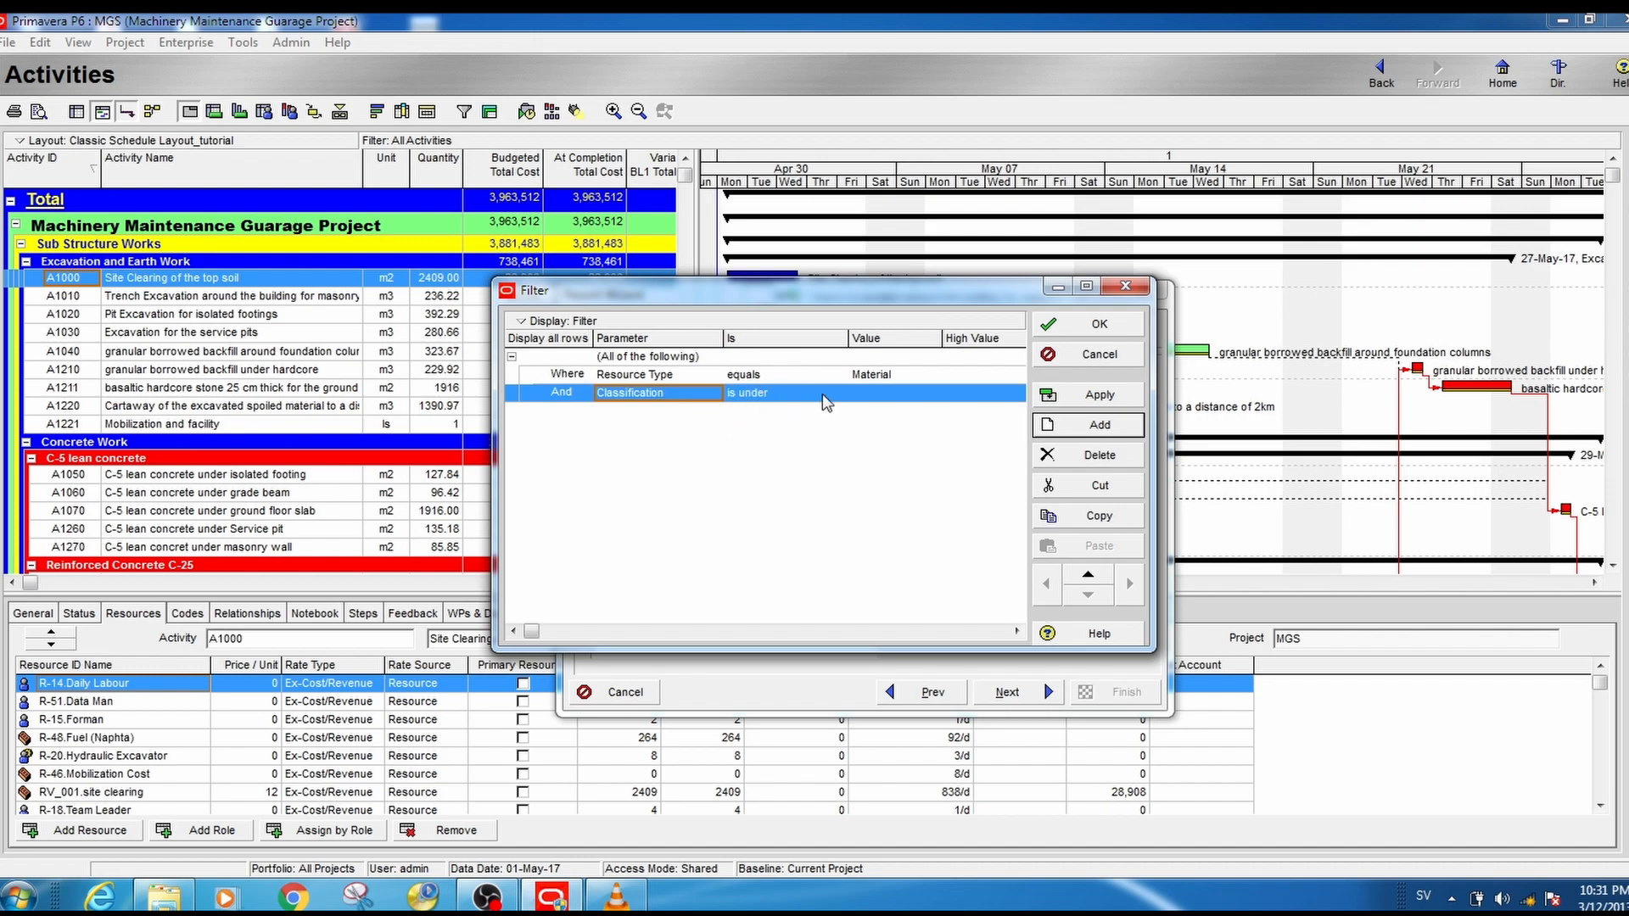
pyautogui.click(878, 395)
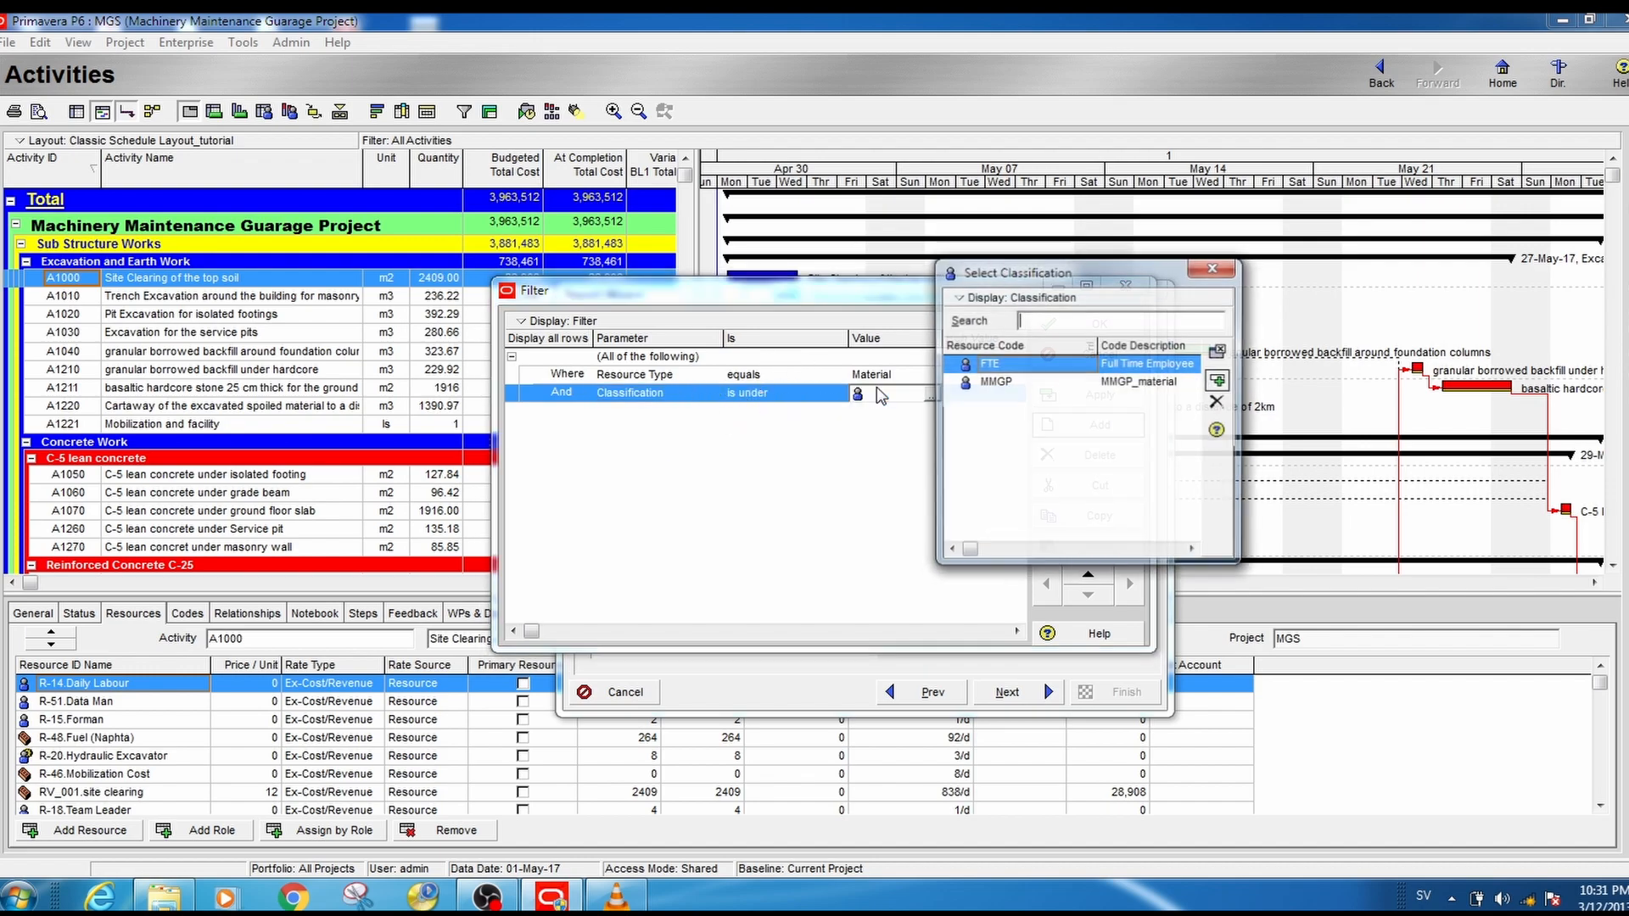
pyautogui.doubleClick(1008, 385)
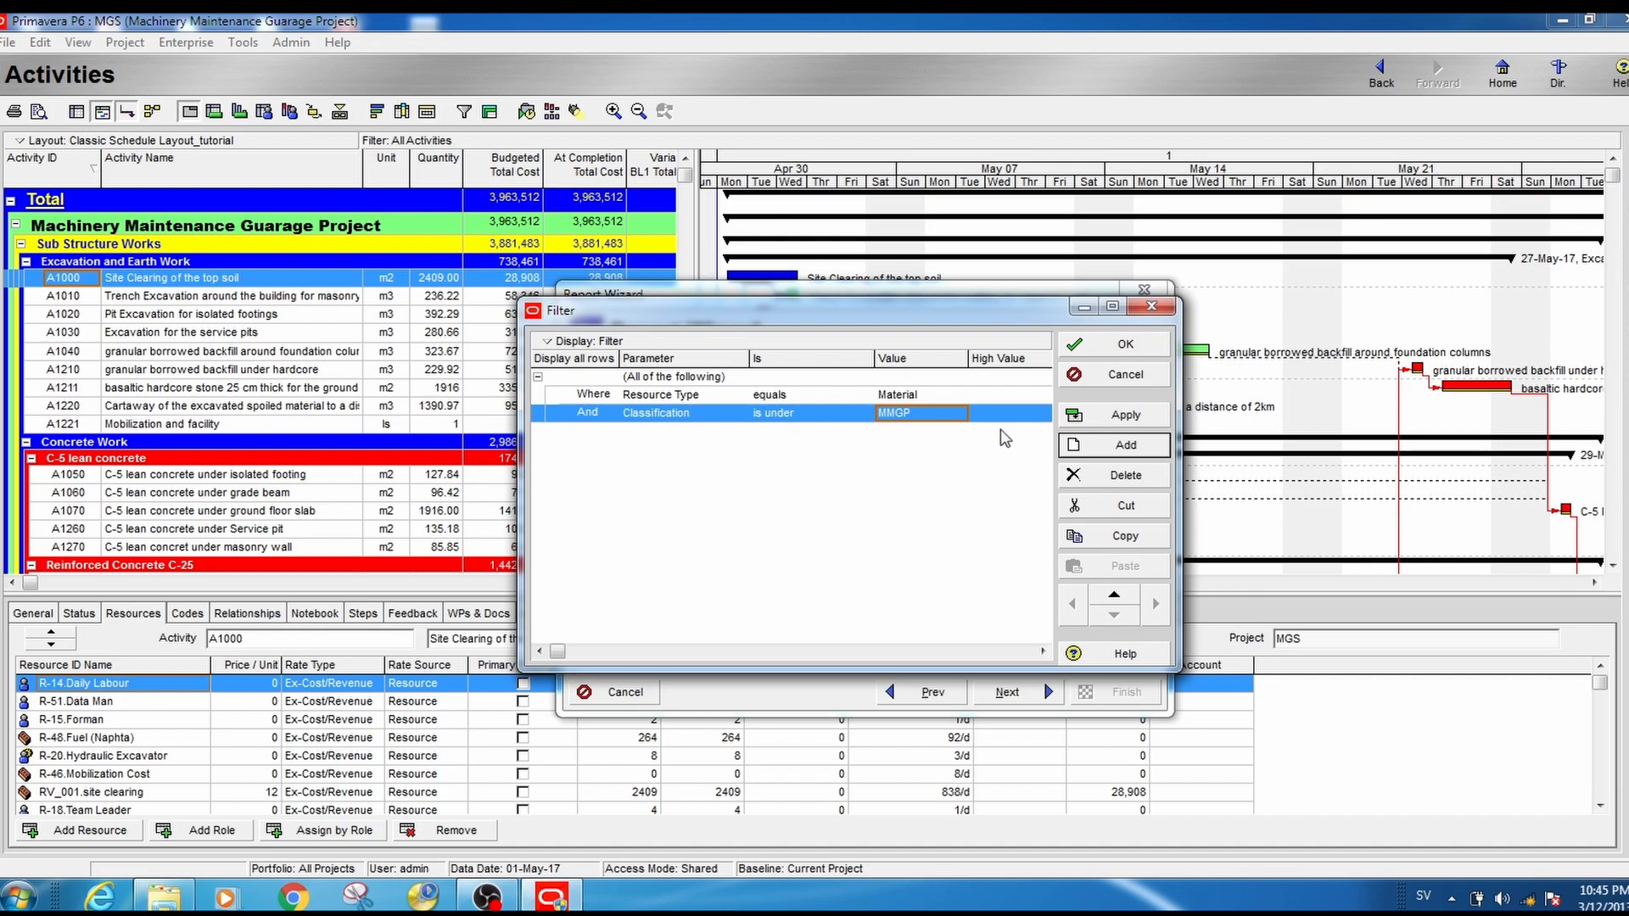
pyautogui.click(1128, 415)
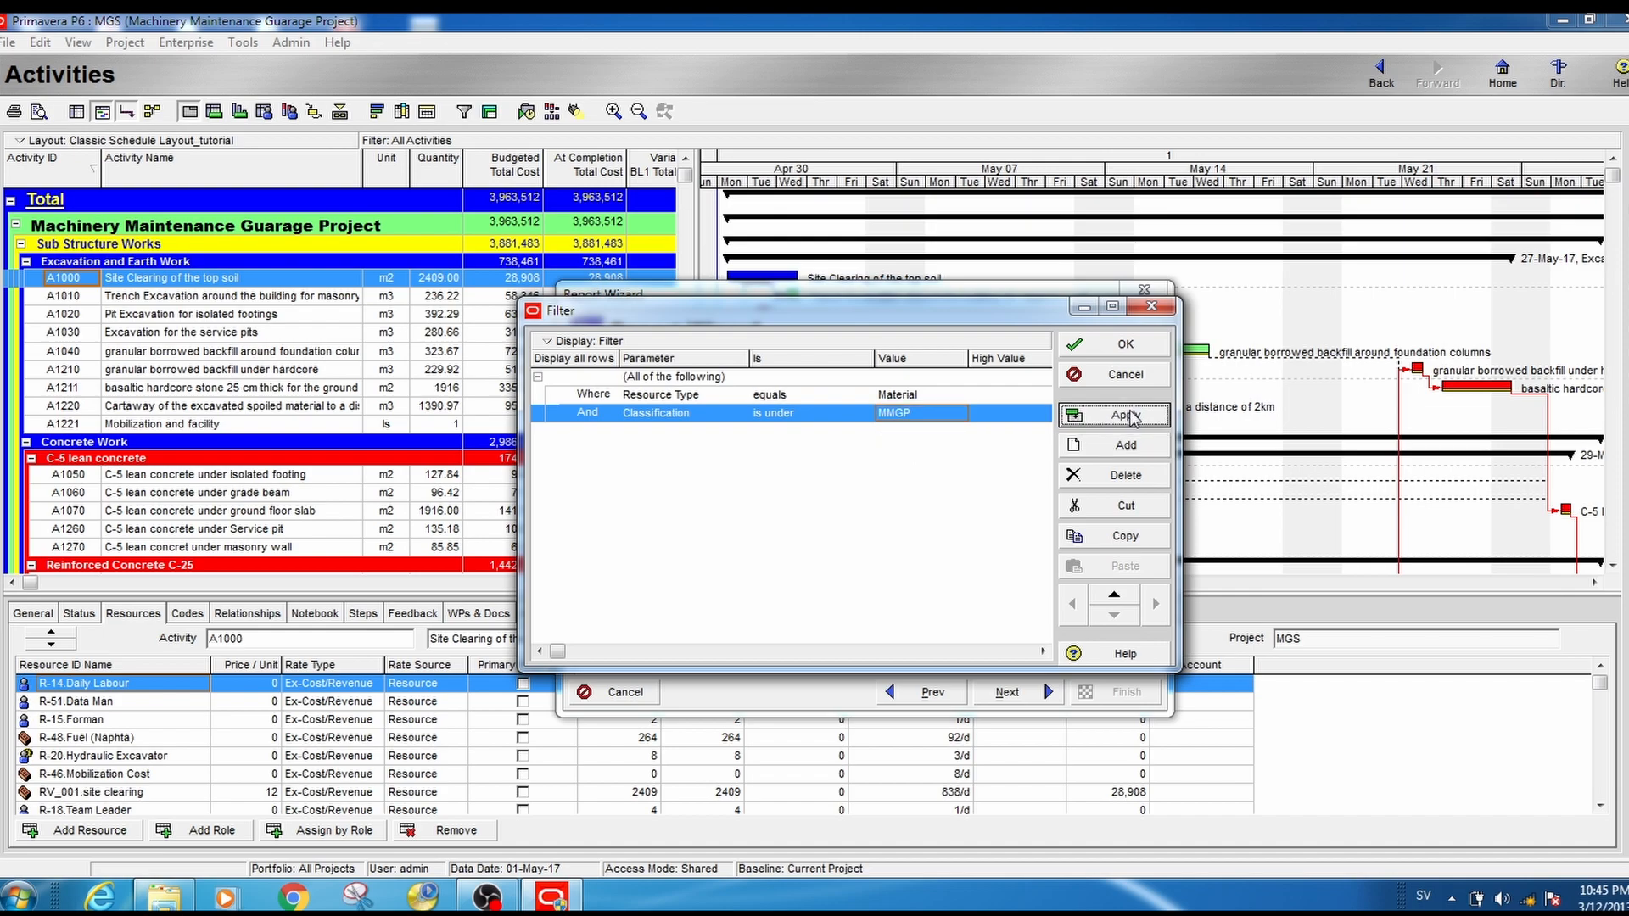
pyautogui.click(1125, 346)
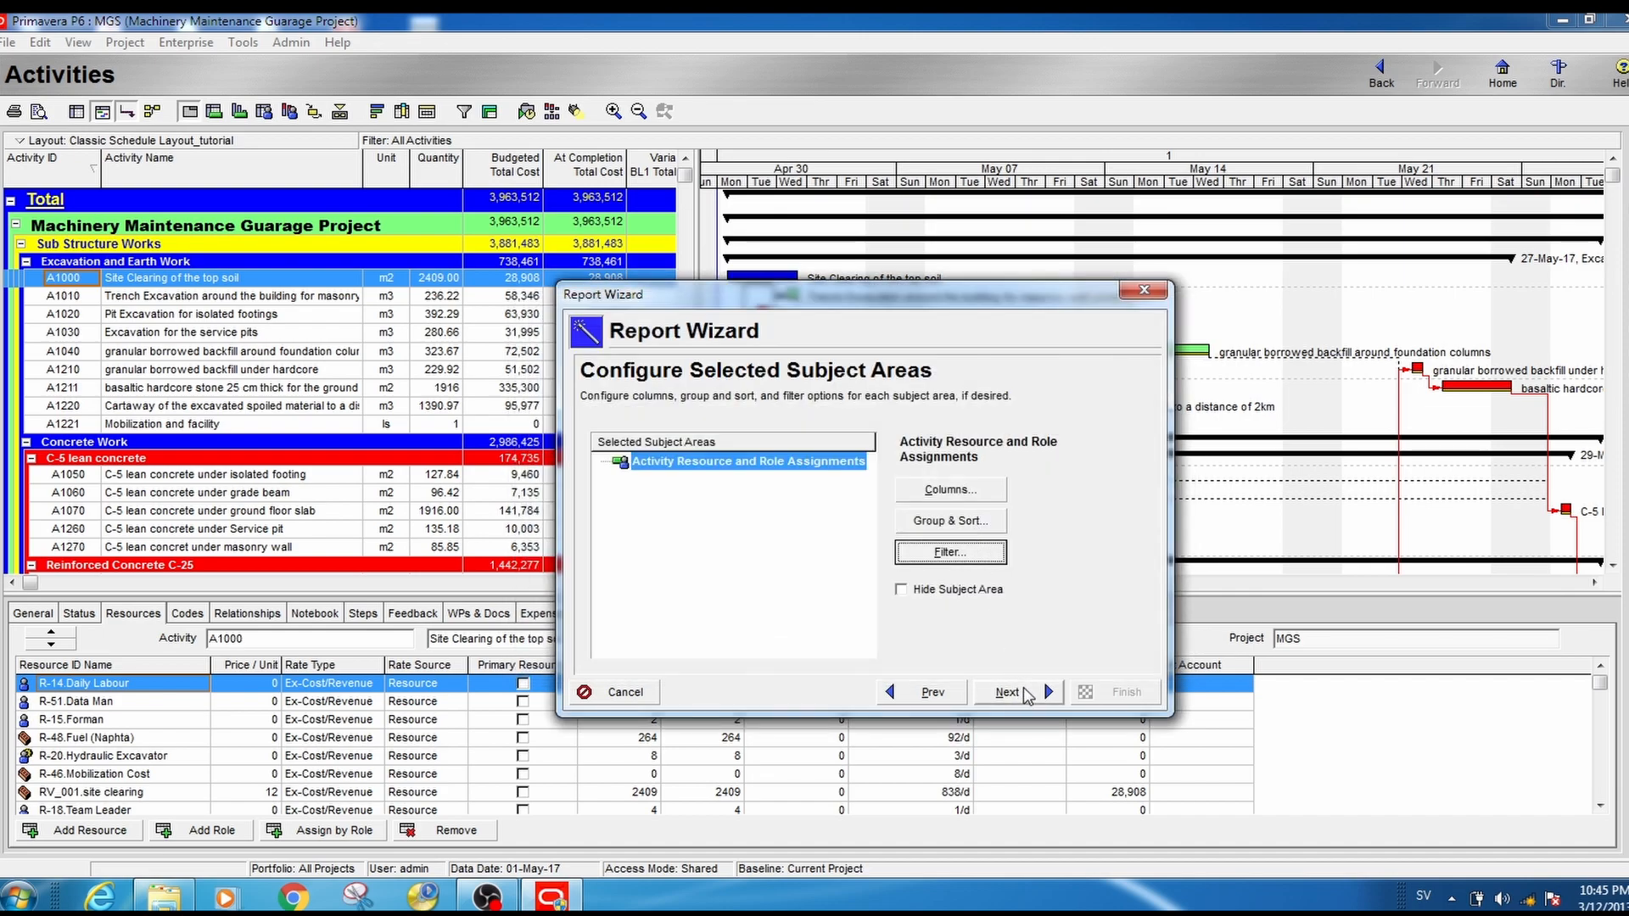
# - Title the report "MMG_project Material Requirement sheet" and generate it
pyautogui.click(1027, 695)
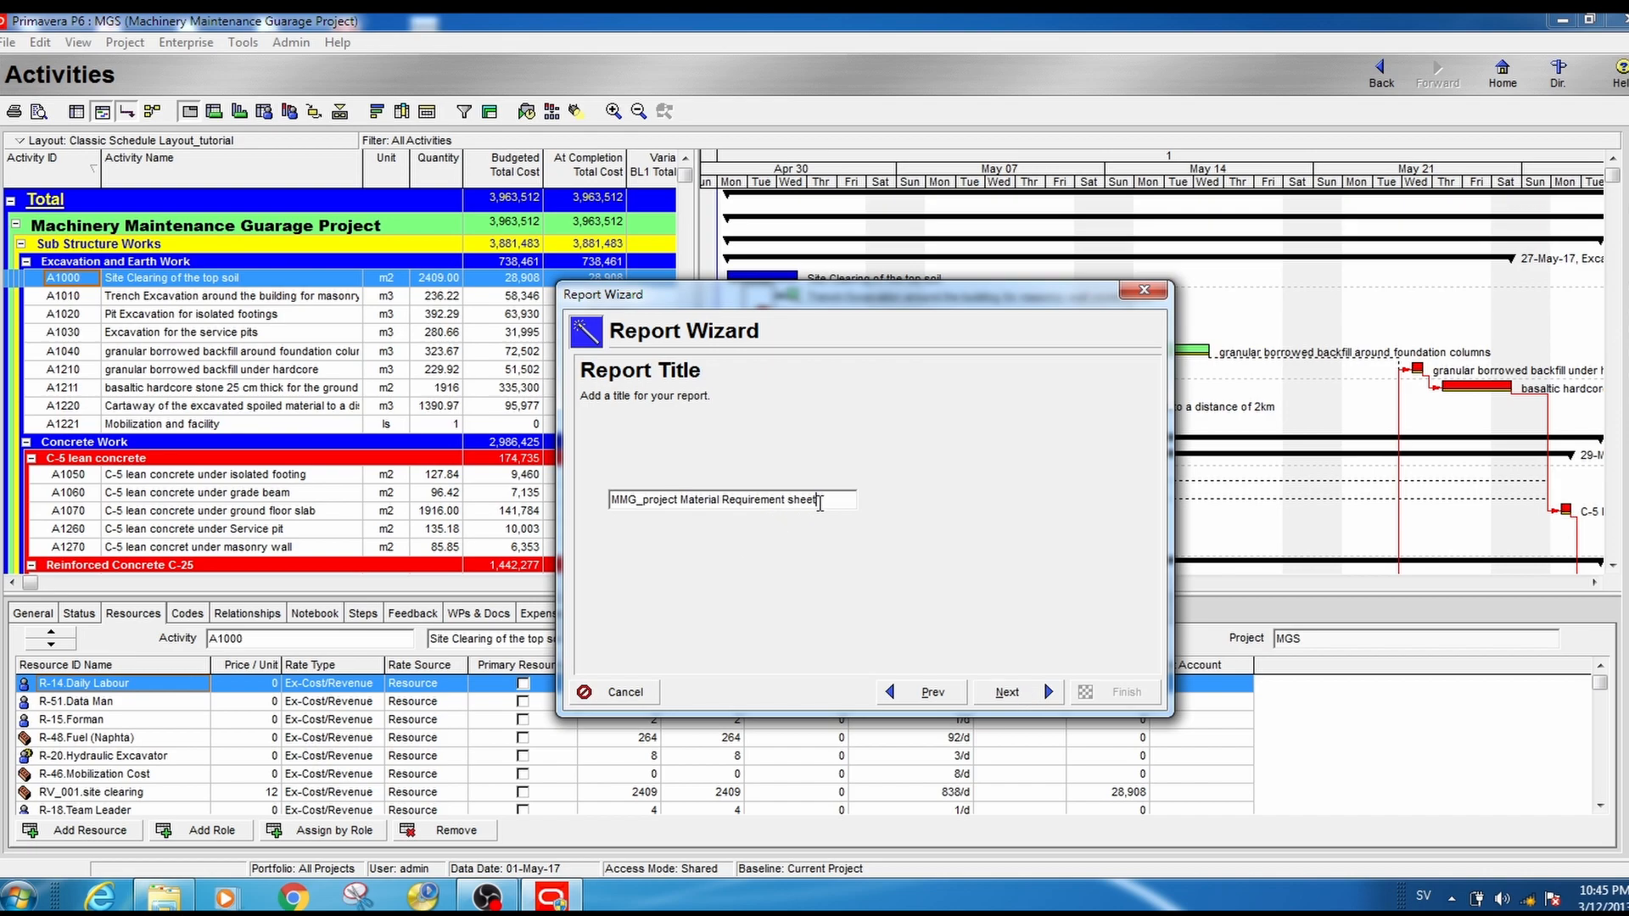
pyautogui.moveTo(819, 504); pyautogui.dragTo(613, 520)
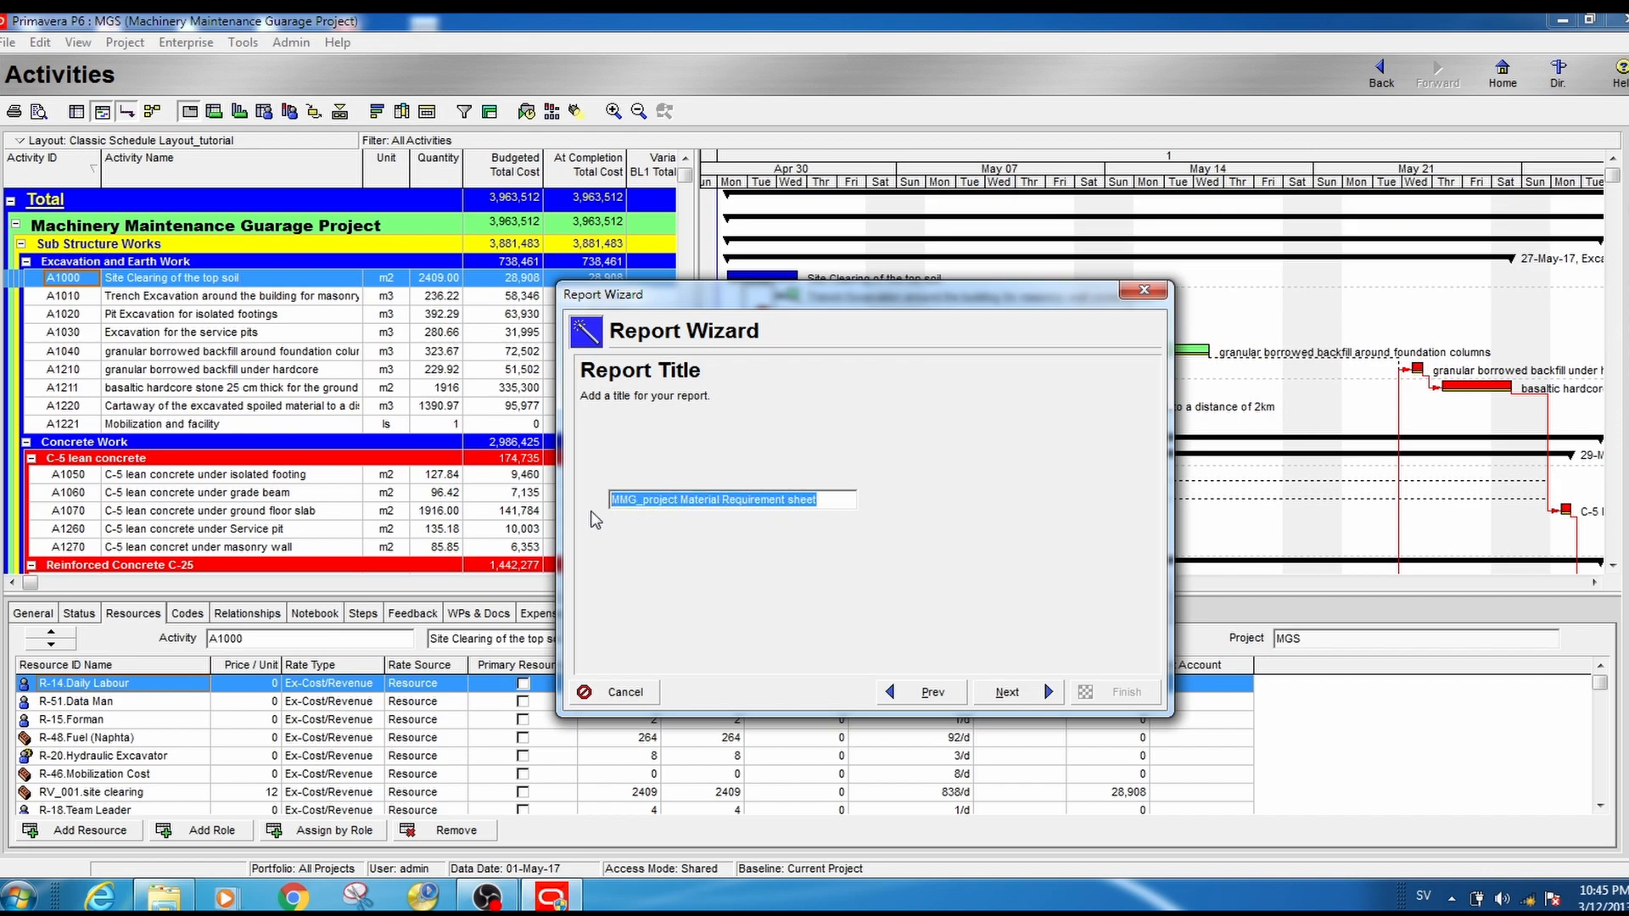
pyautogui.click(1022, 693)
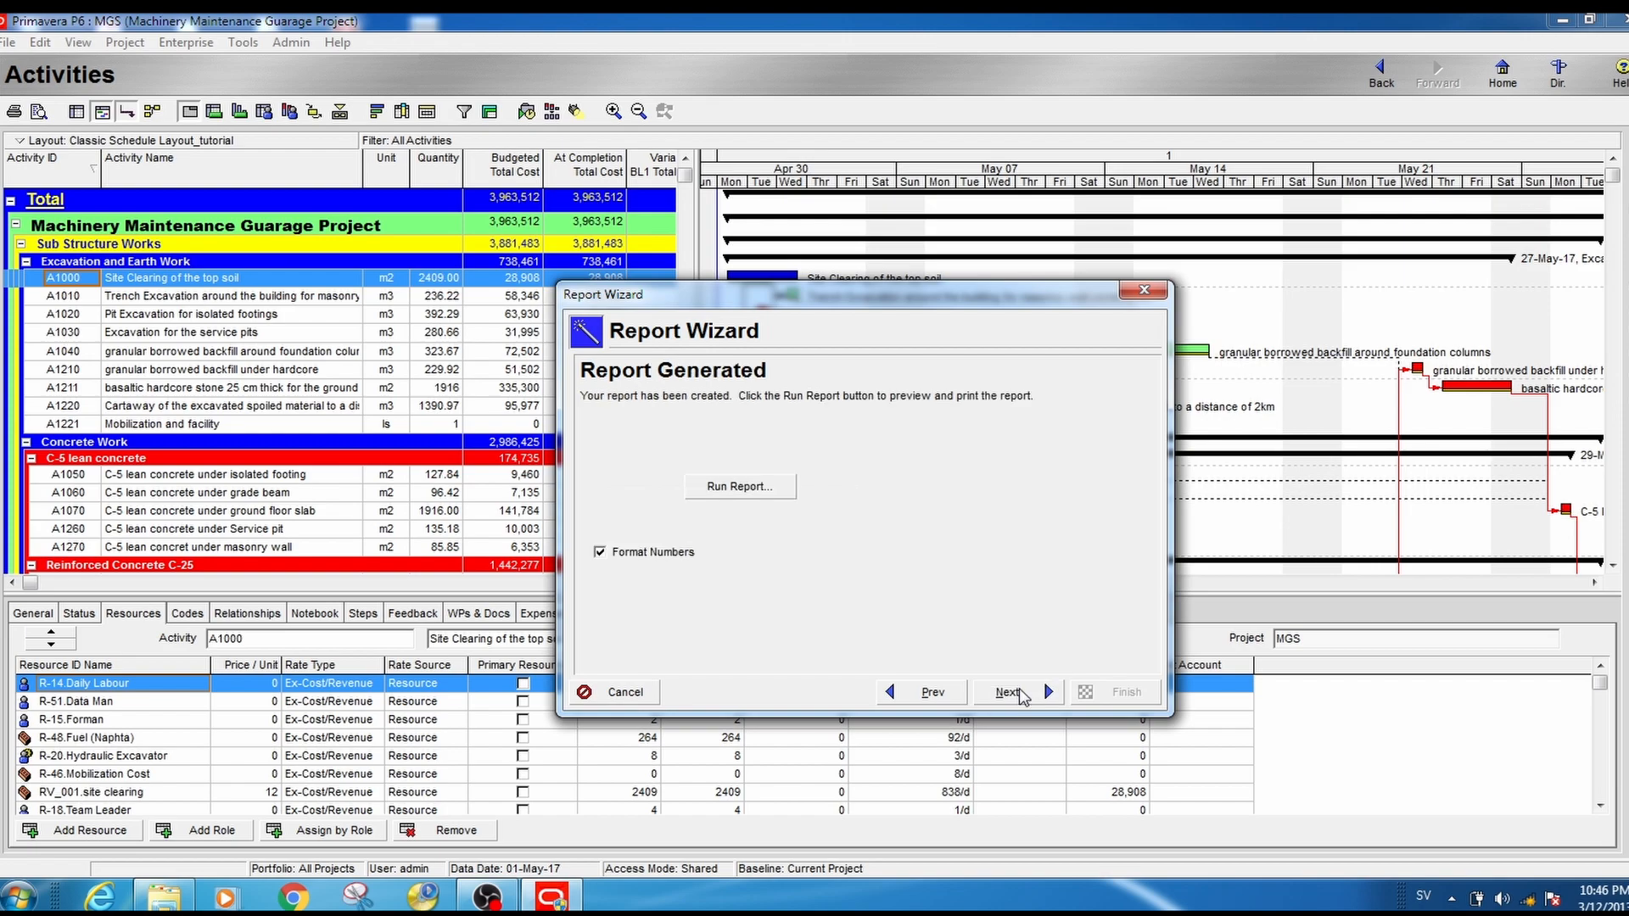
# - Run the report to Print Preview and page through the listed materials, budgeted units and planned dates
pyautogui.click(742, 492)
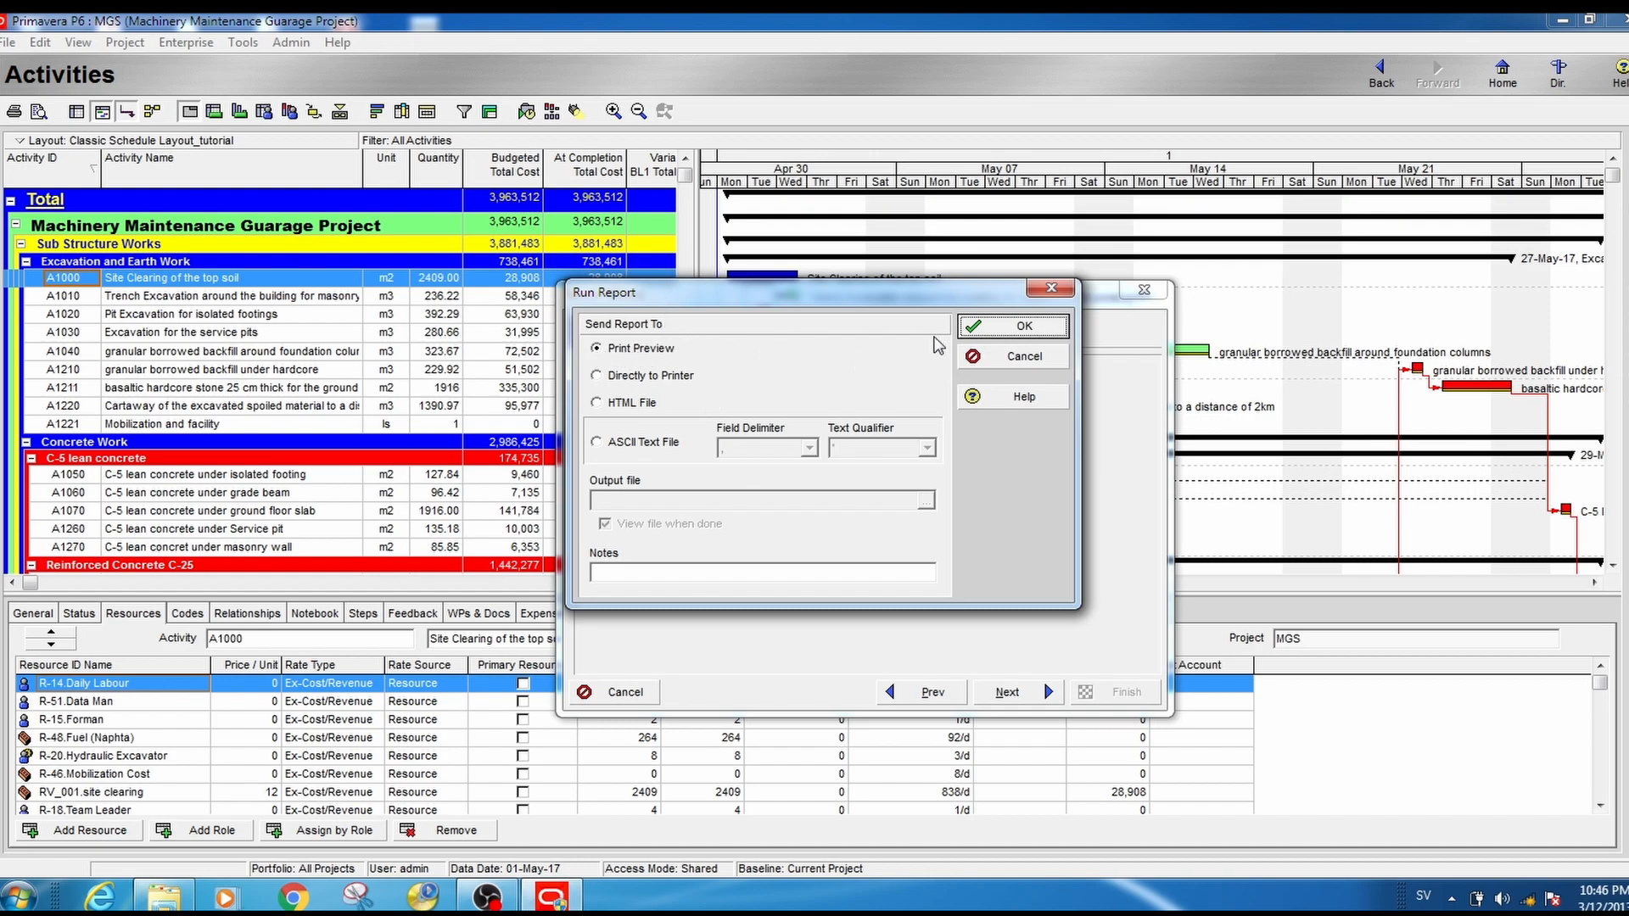
pyautogui.click(1012, 334)
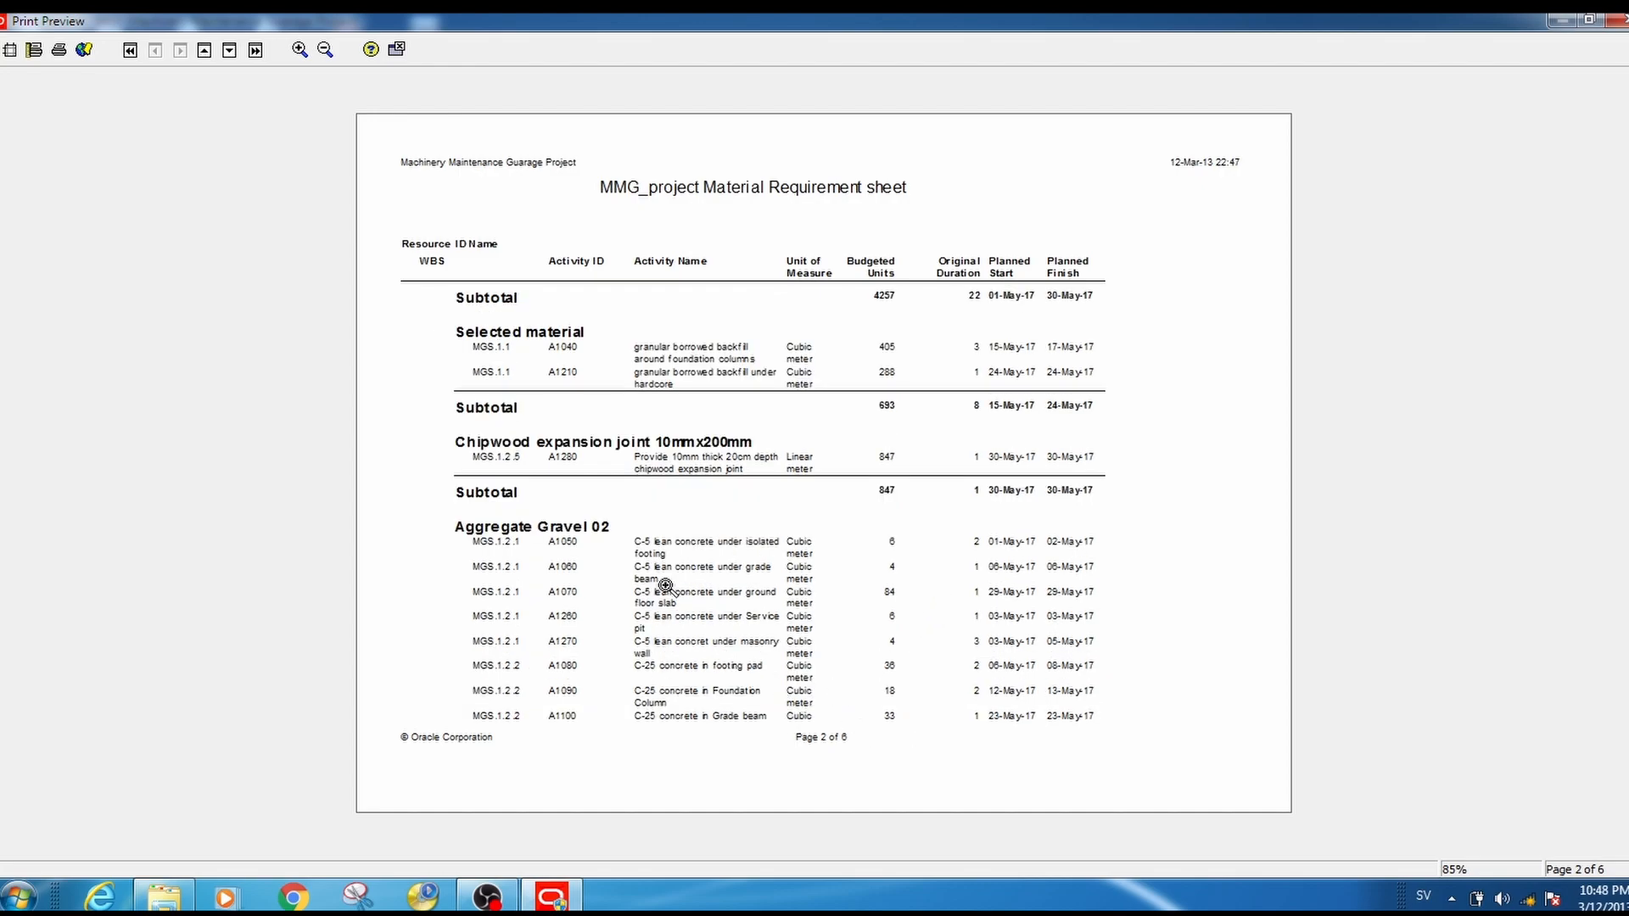
pyautogui.click(230, 51)
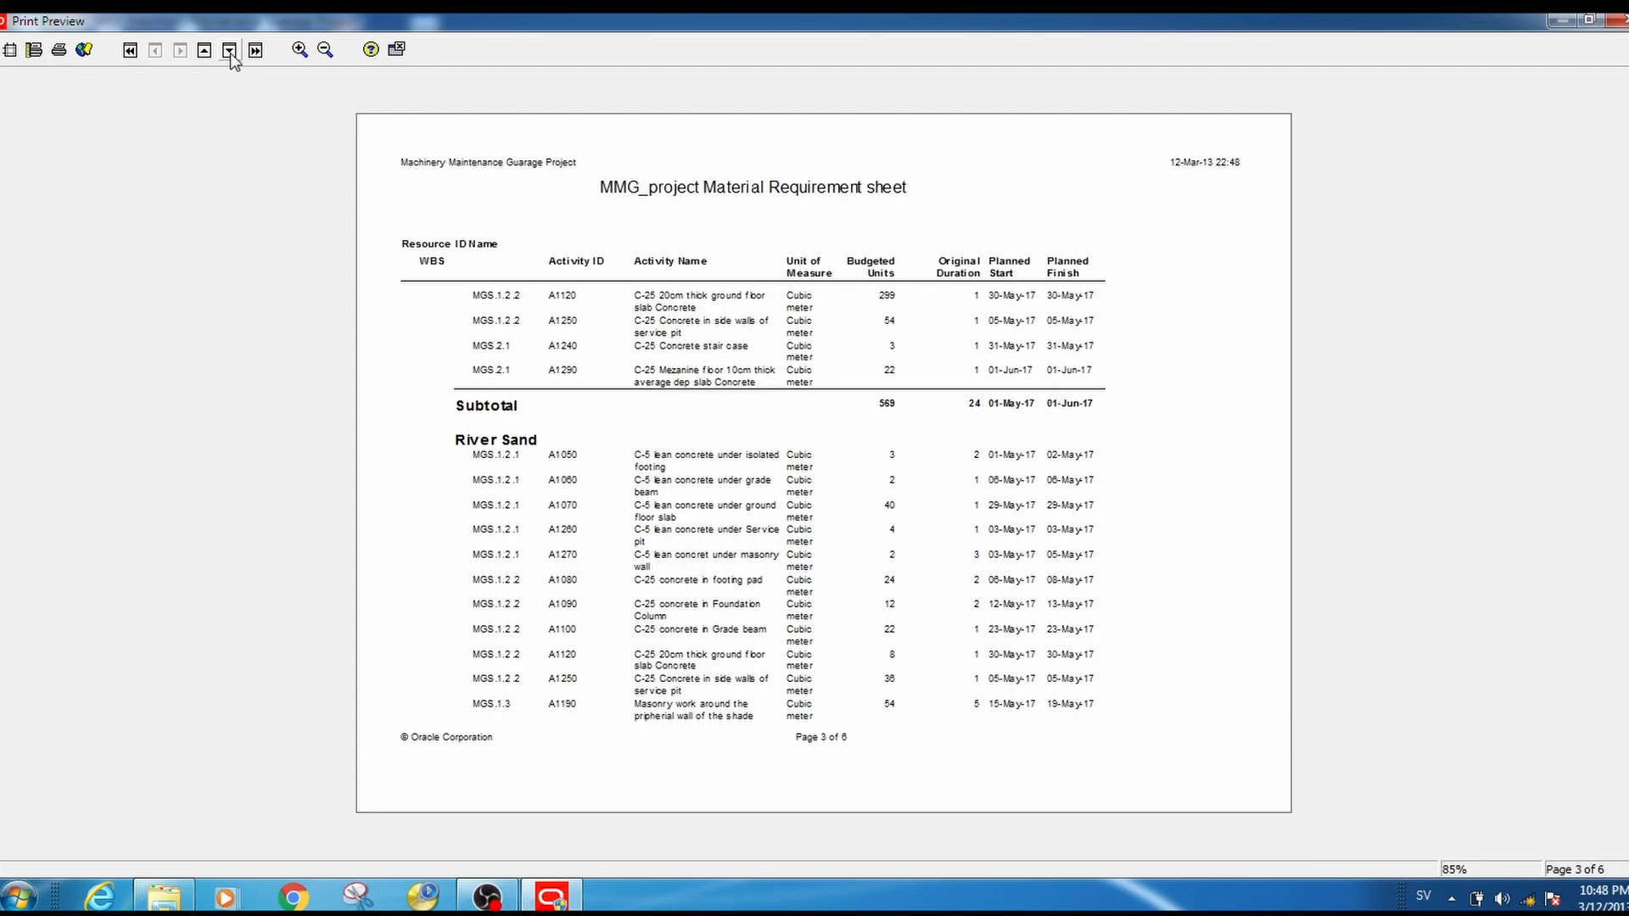
pyautogui.click(230, 51)
pyautogui.click(230, 51)
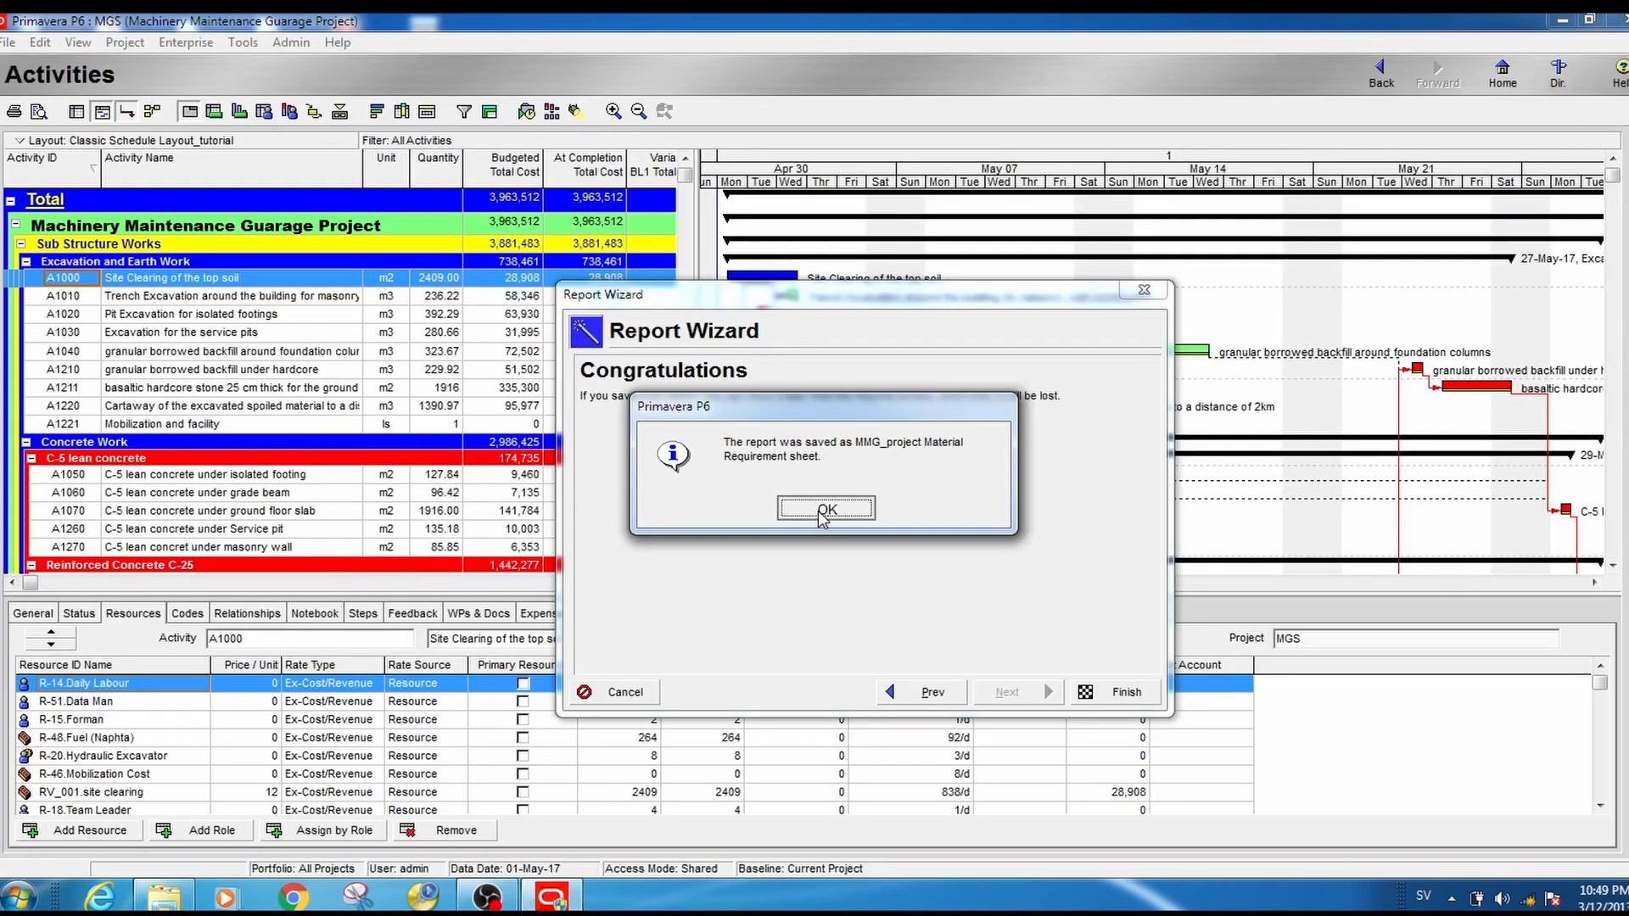
# - Save the generated report and finish the Report Wizard
pyautogui.click(817, 511)
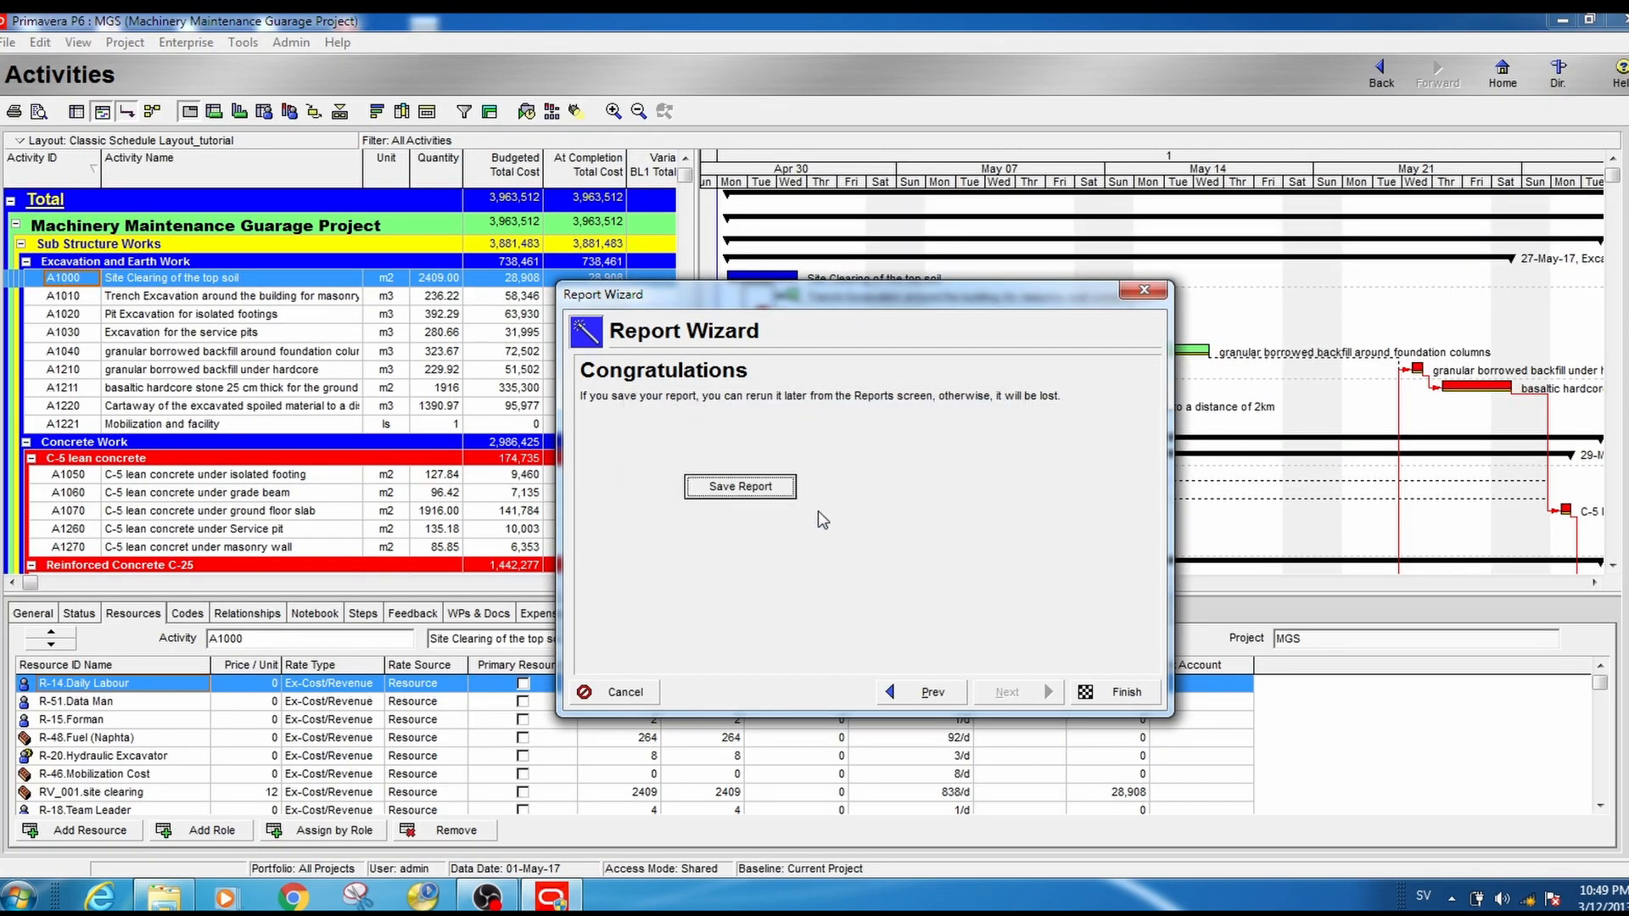
pyautogui.click(1121, 691)
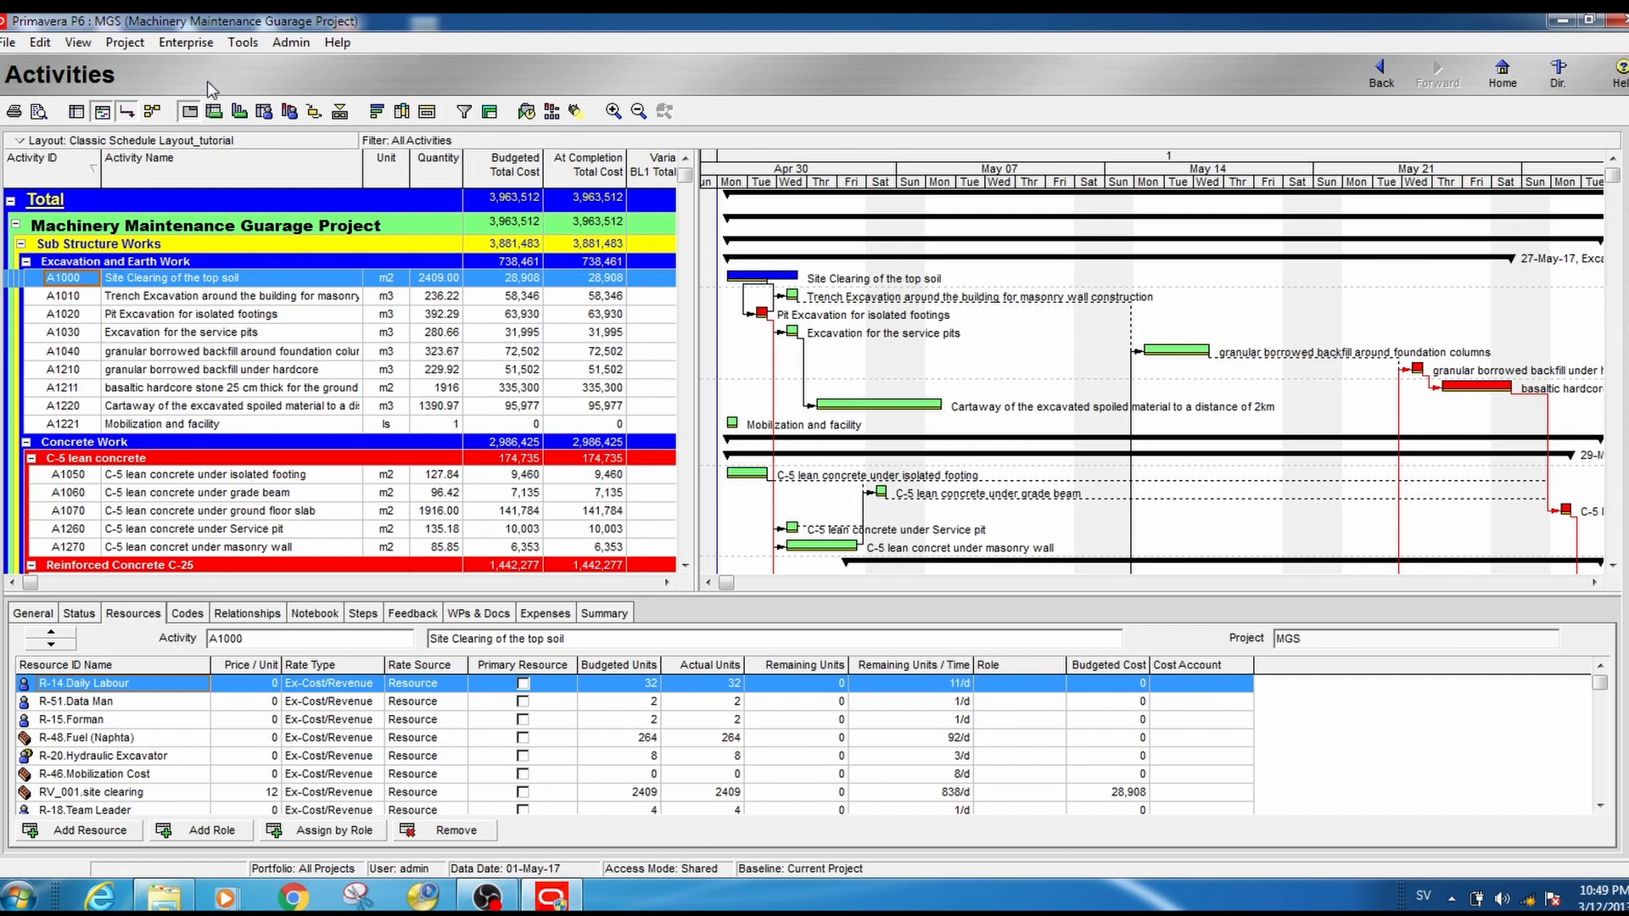
# - Open the project's Reports list and locate the MMG_project Material Requirement sheet in the Resource Usage group
pyautogui.click(191, 42)
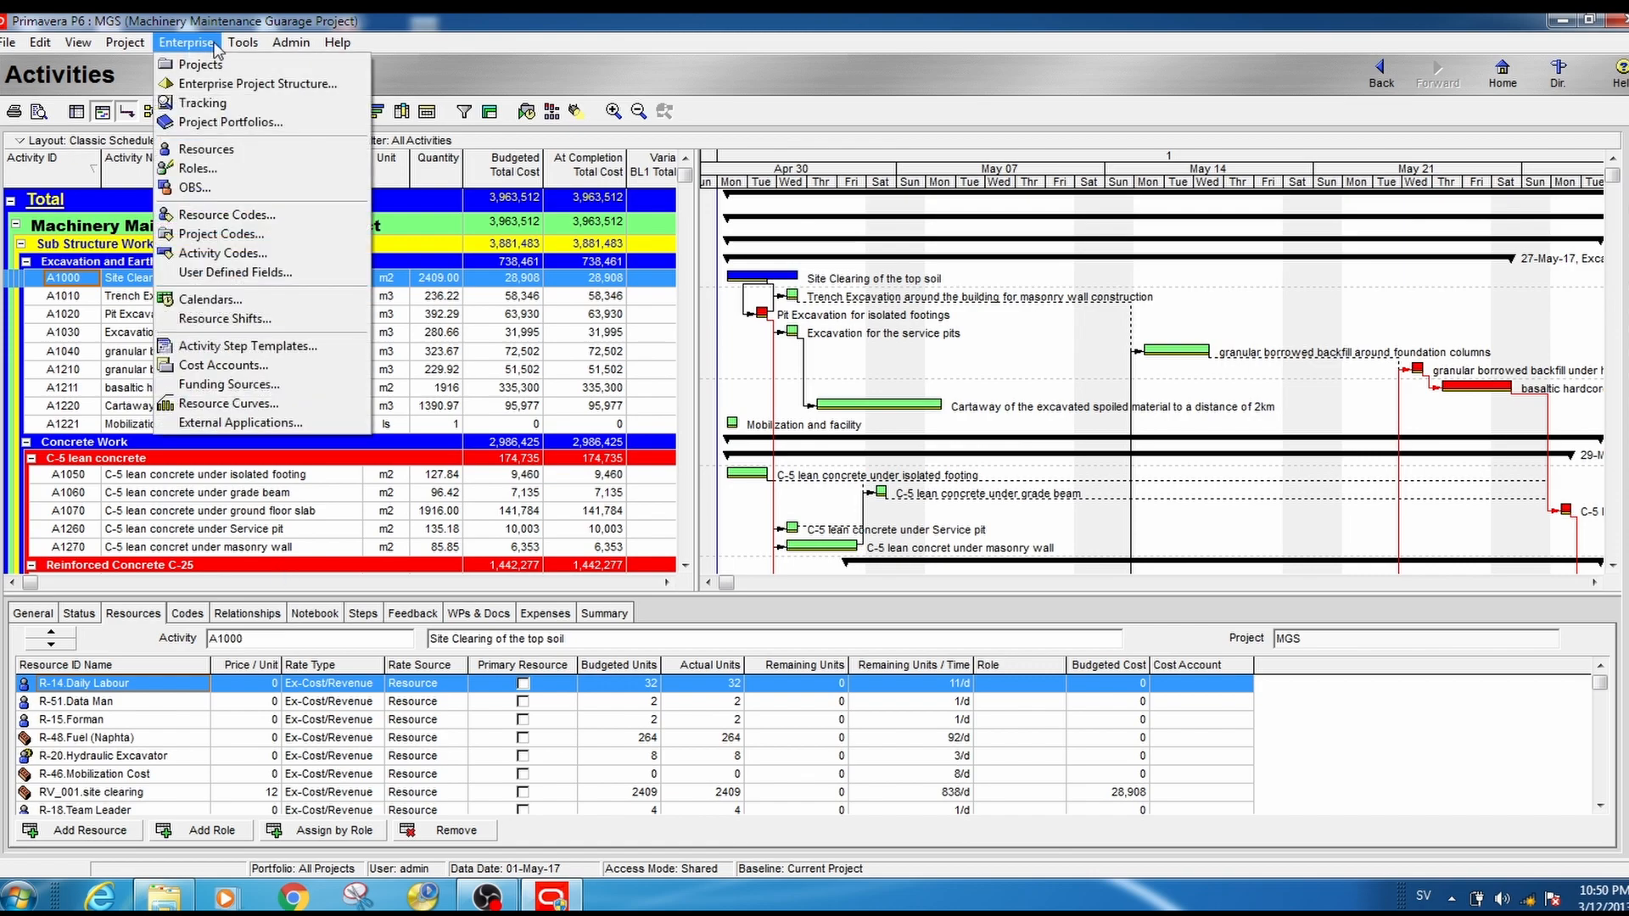
pyautogui.moveTo(236, 43)
pyautogui.moveTo(323, 348)
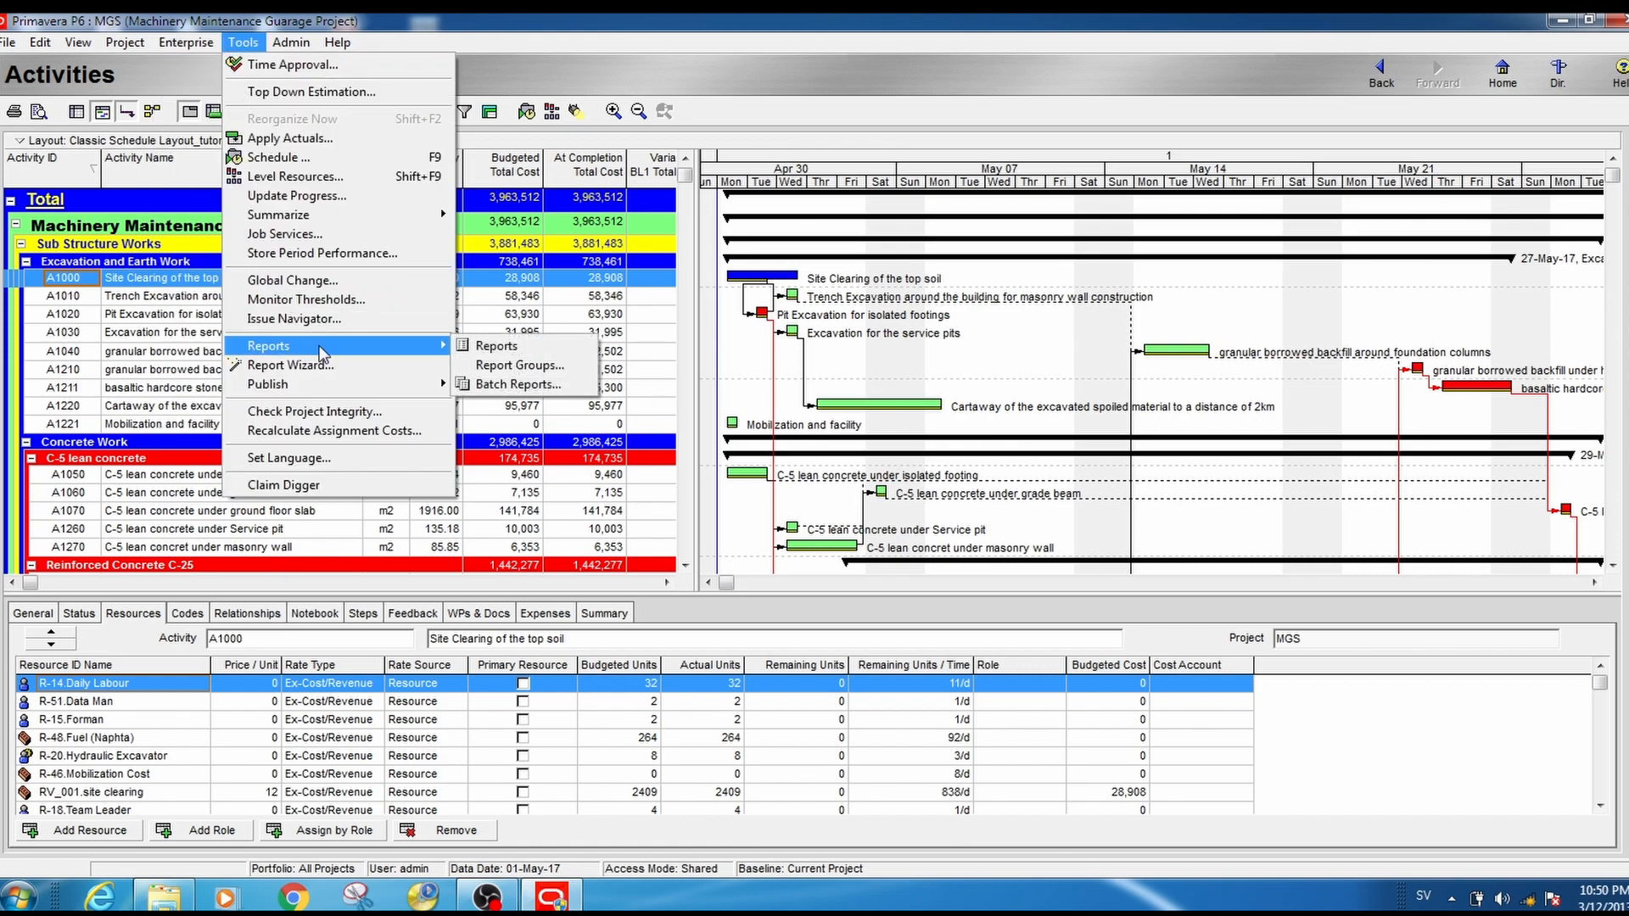
pyautogui.click(522, 349)
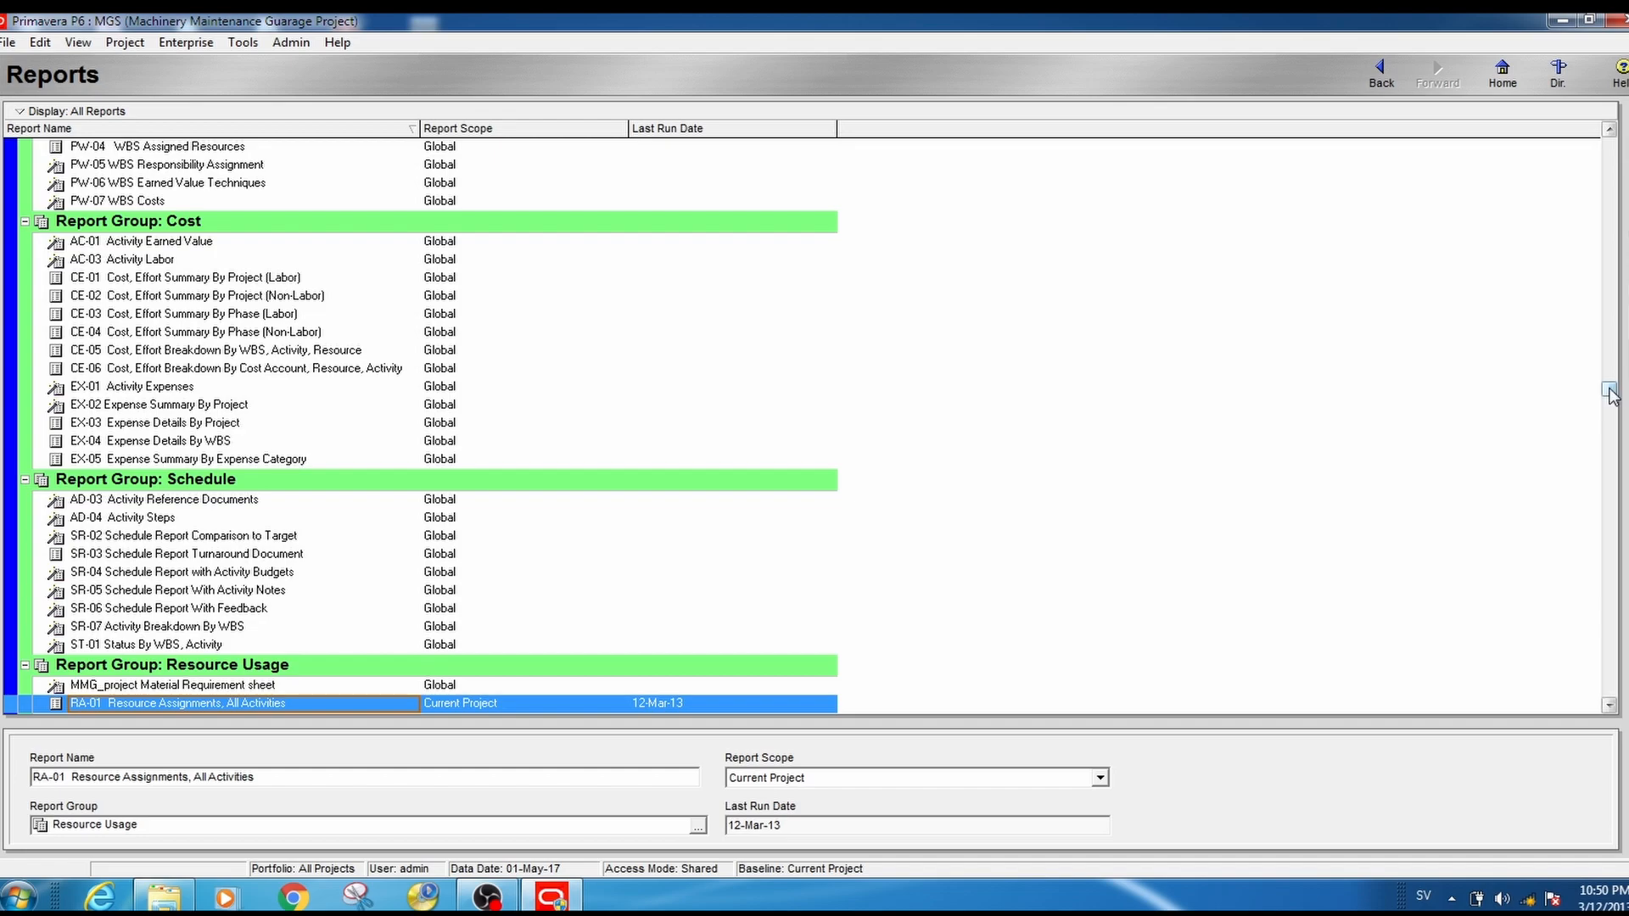
pyautogui.moveTo(1609, 392); pyautogui.dragTo(1609, 469)
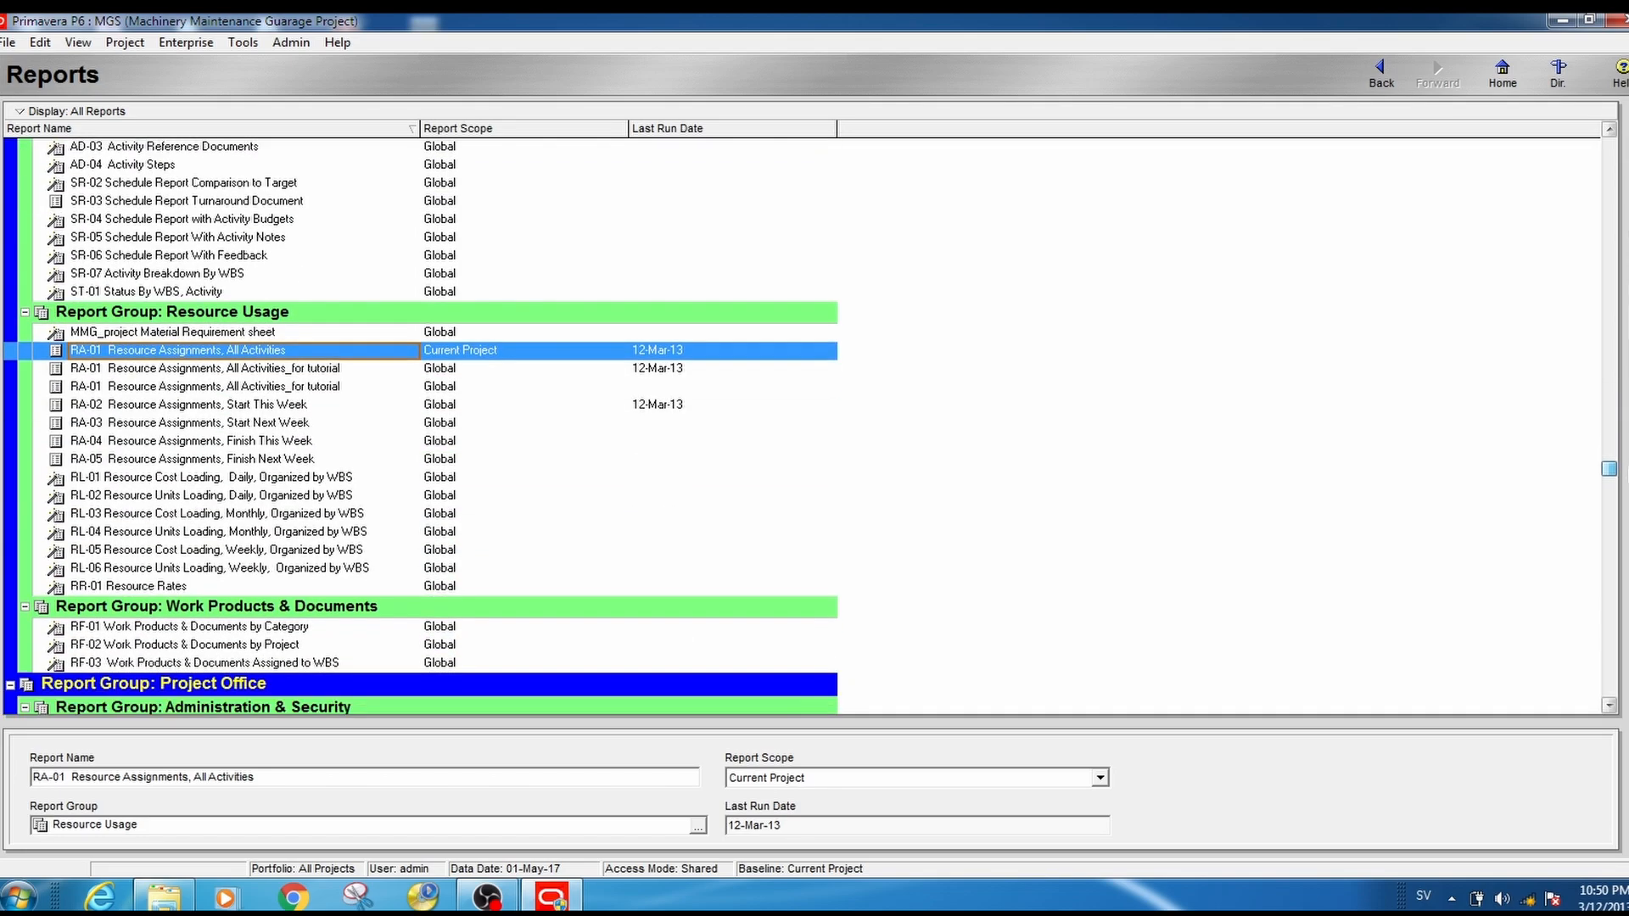
pyautogui.click(292, 404)
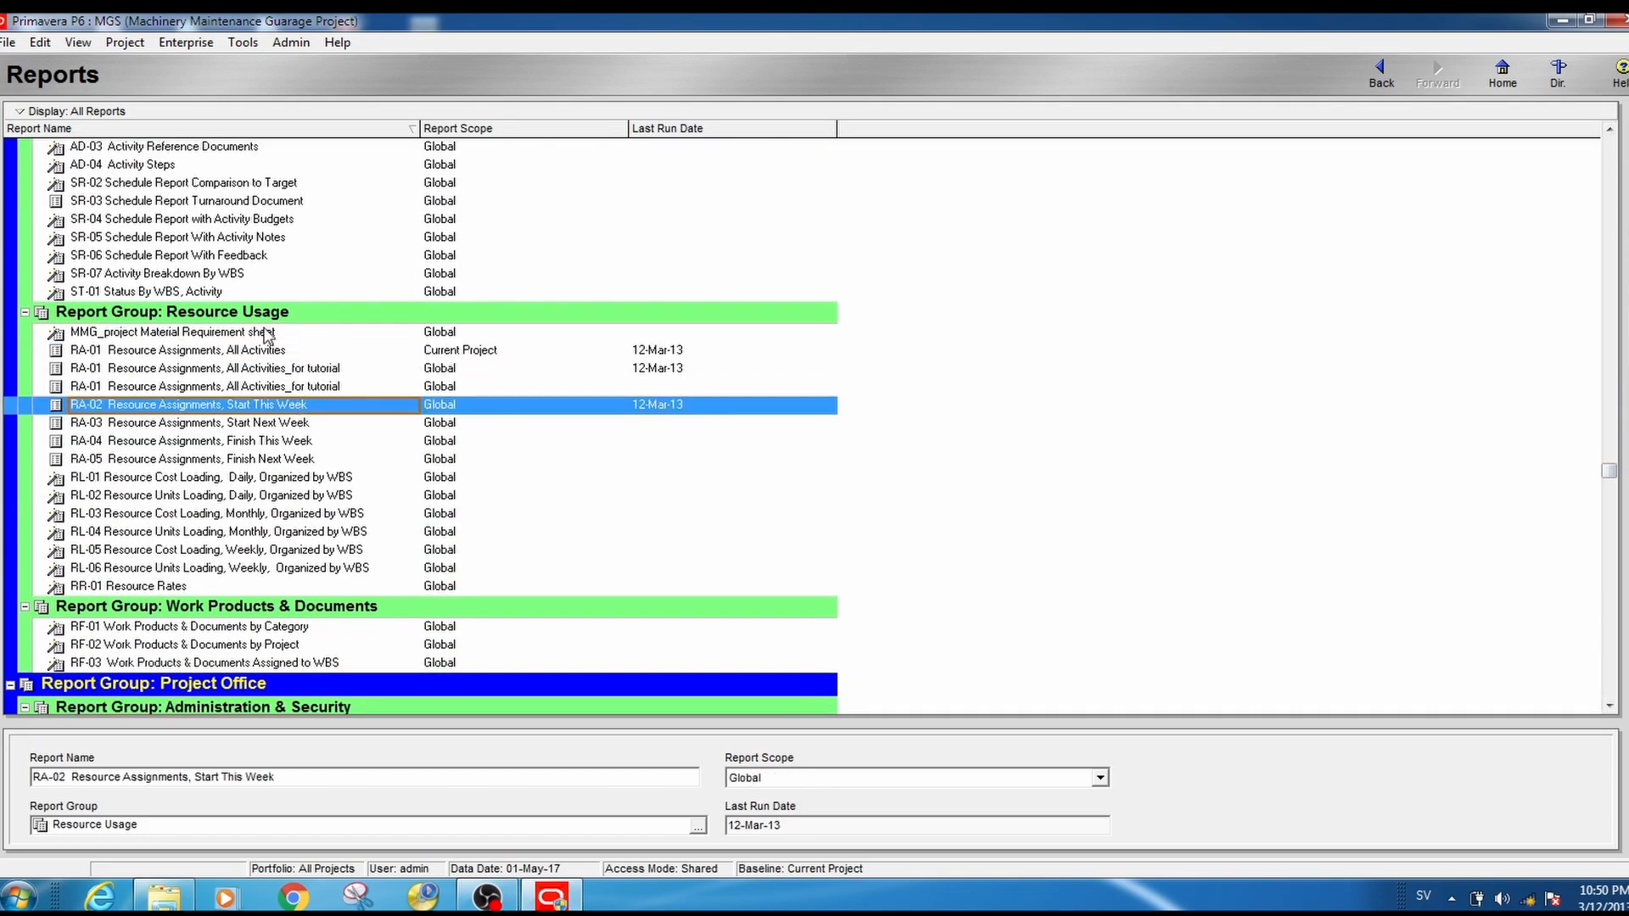
pyautogui.click(174, 334)
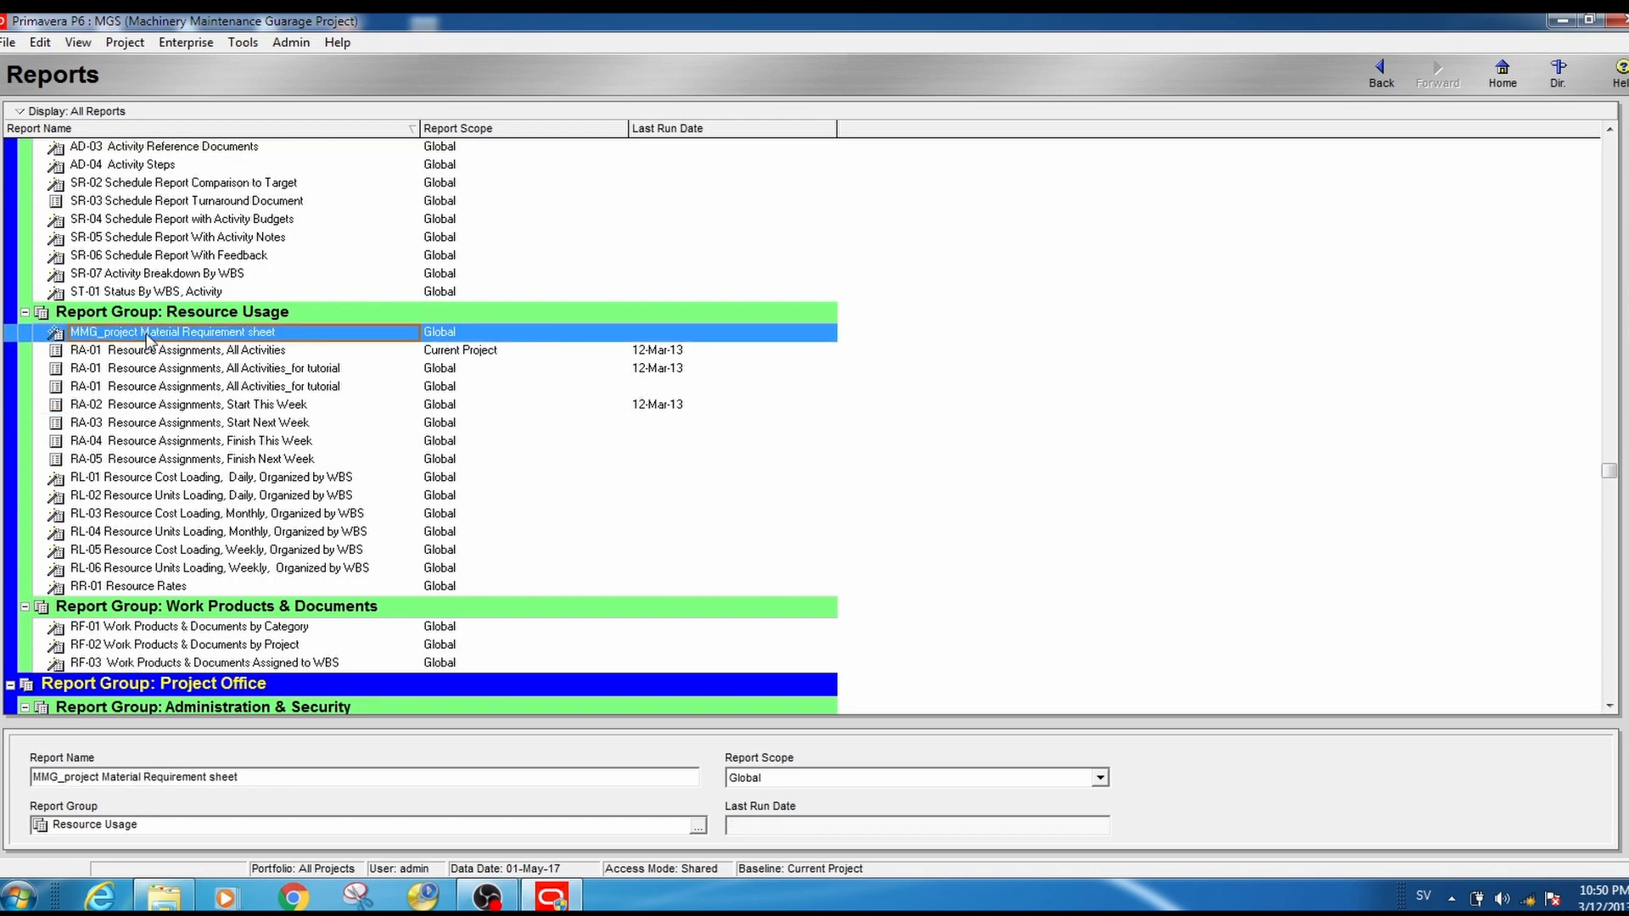
# - Run the saved MMG_project Material Requirement sheet to Print Preview and page back through it to page 4
pyautogui.rightClick(282, 337)
pyautogui.moveTo(334, 338)
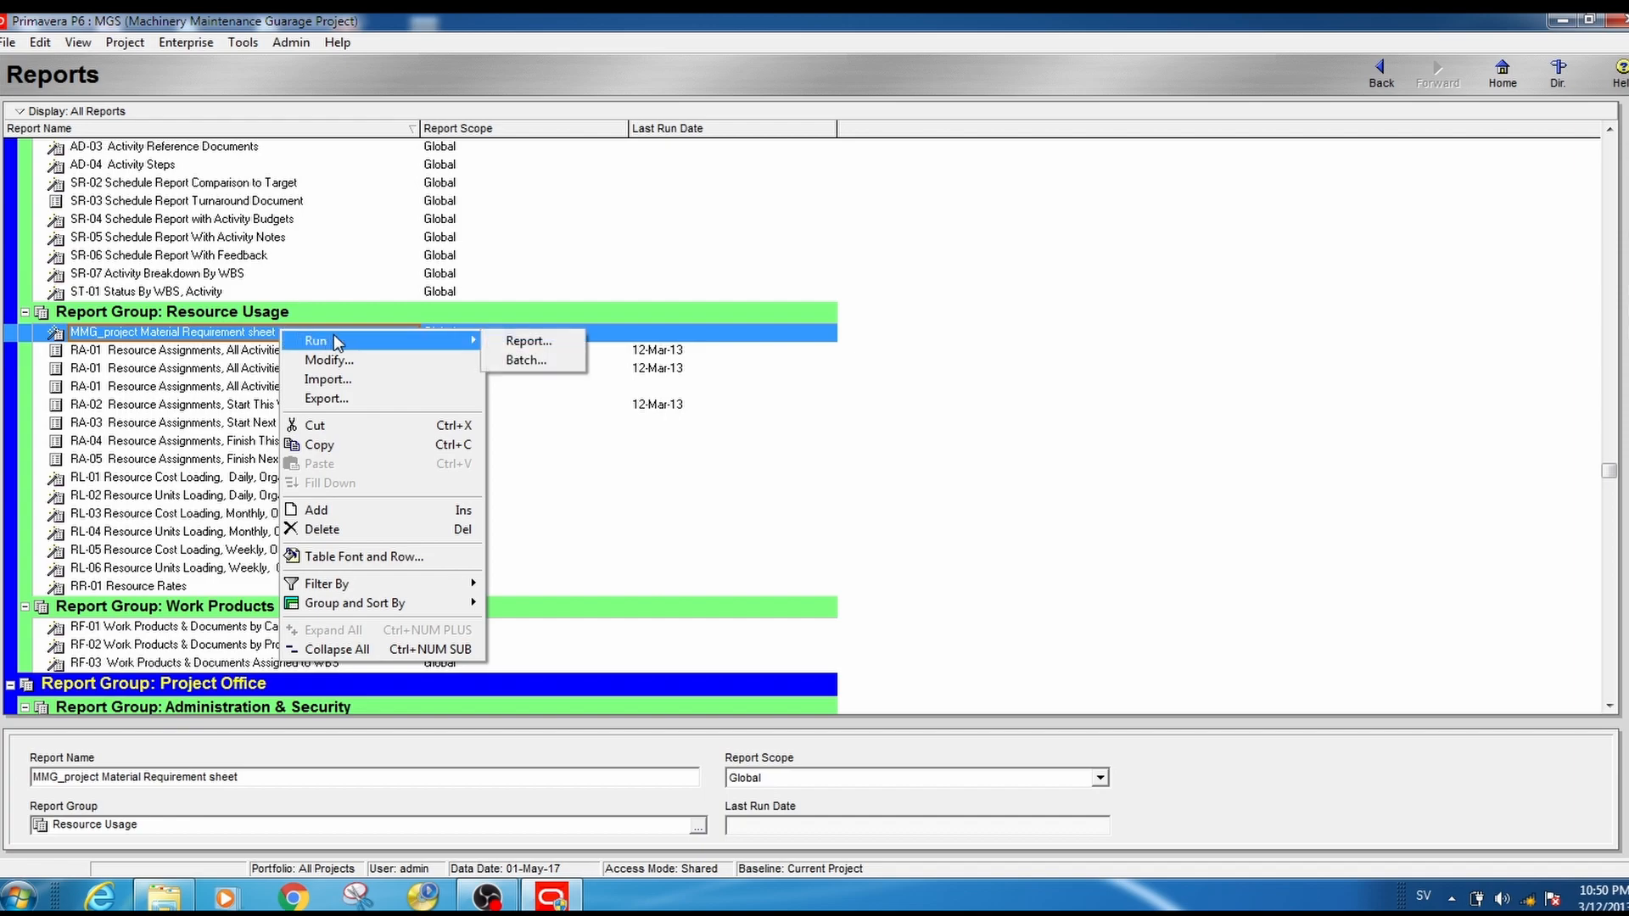
pyautogui.click(521, 342)
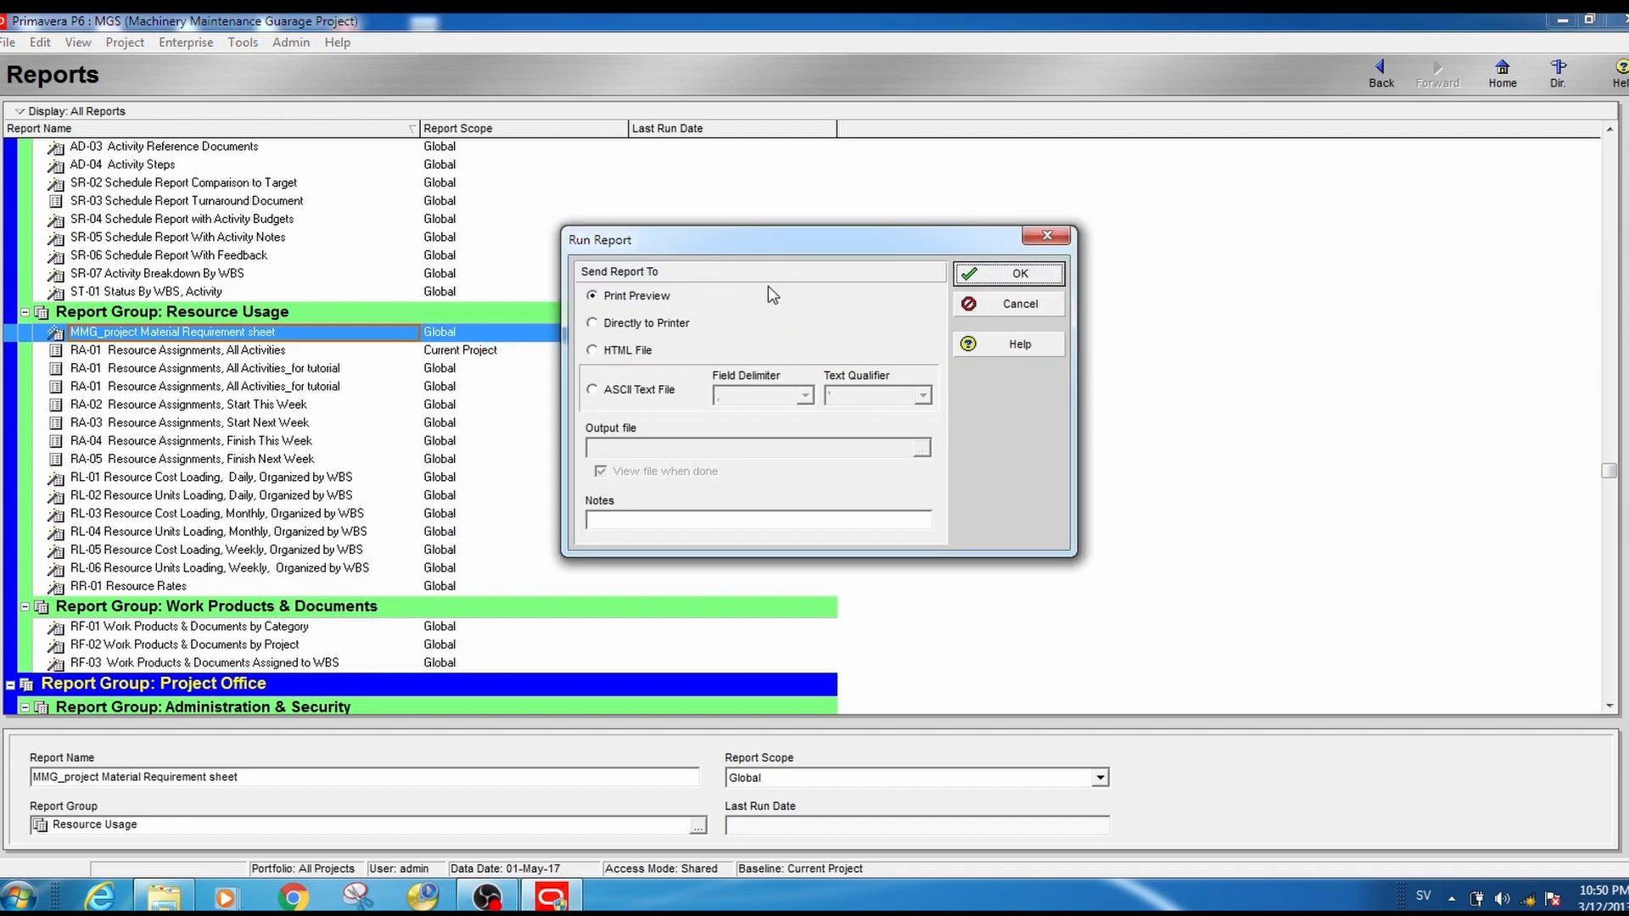
pyautogui.click(1009, 276)
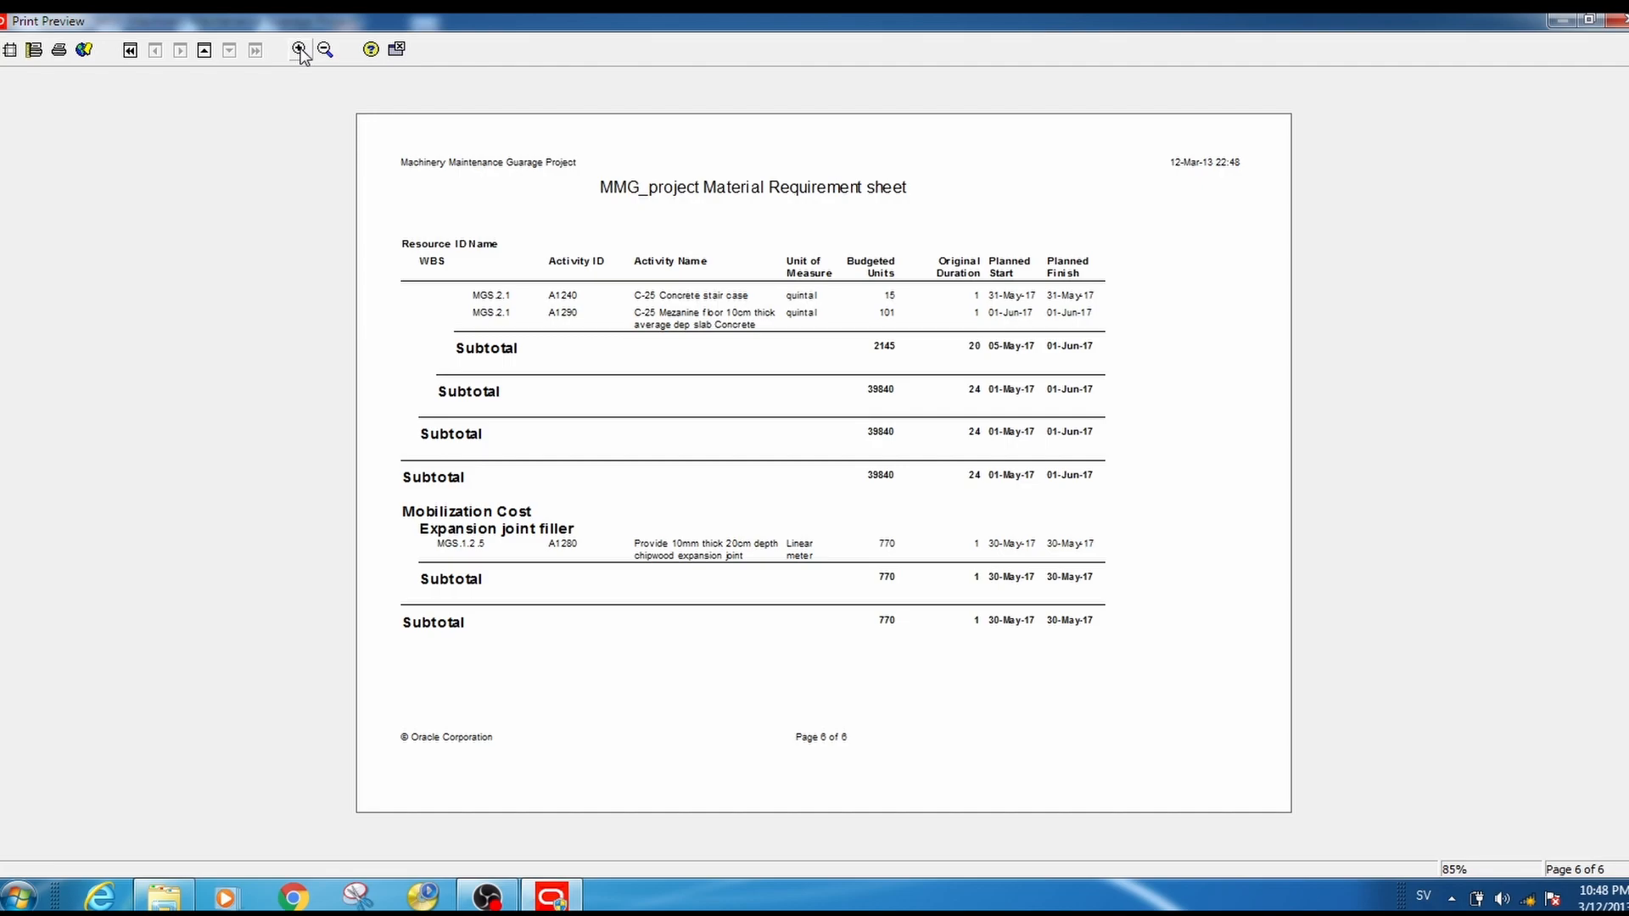
pyautogui.click(204, 51)
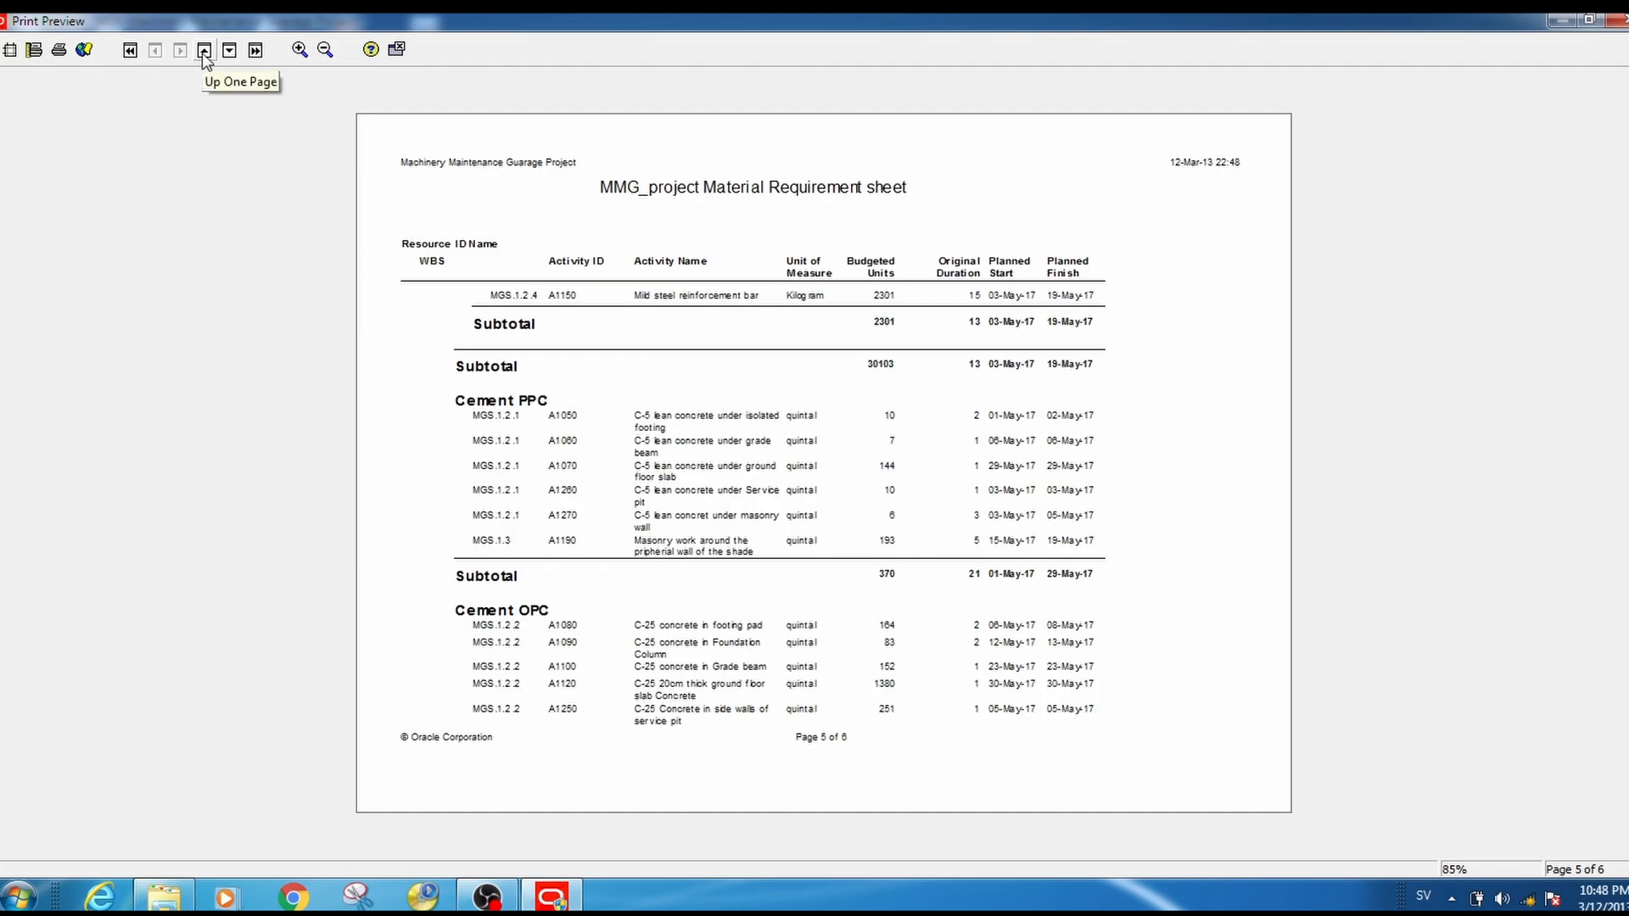
pyautogui.click(203, 50)
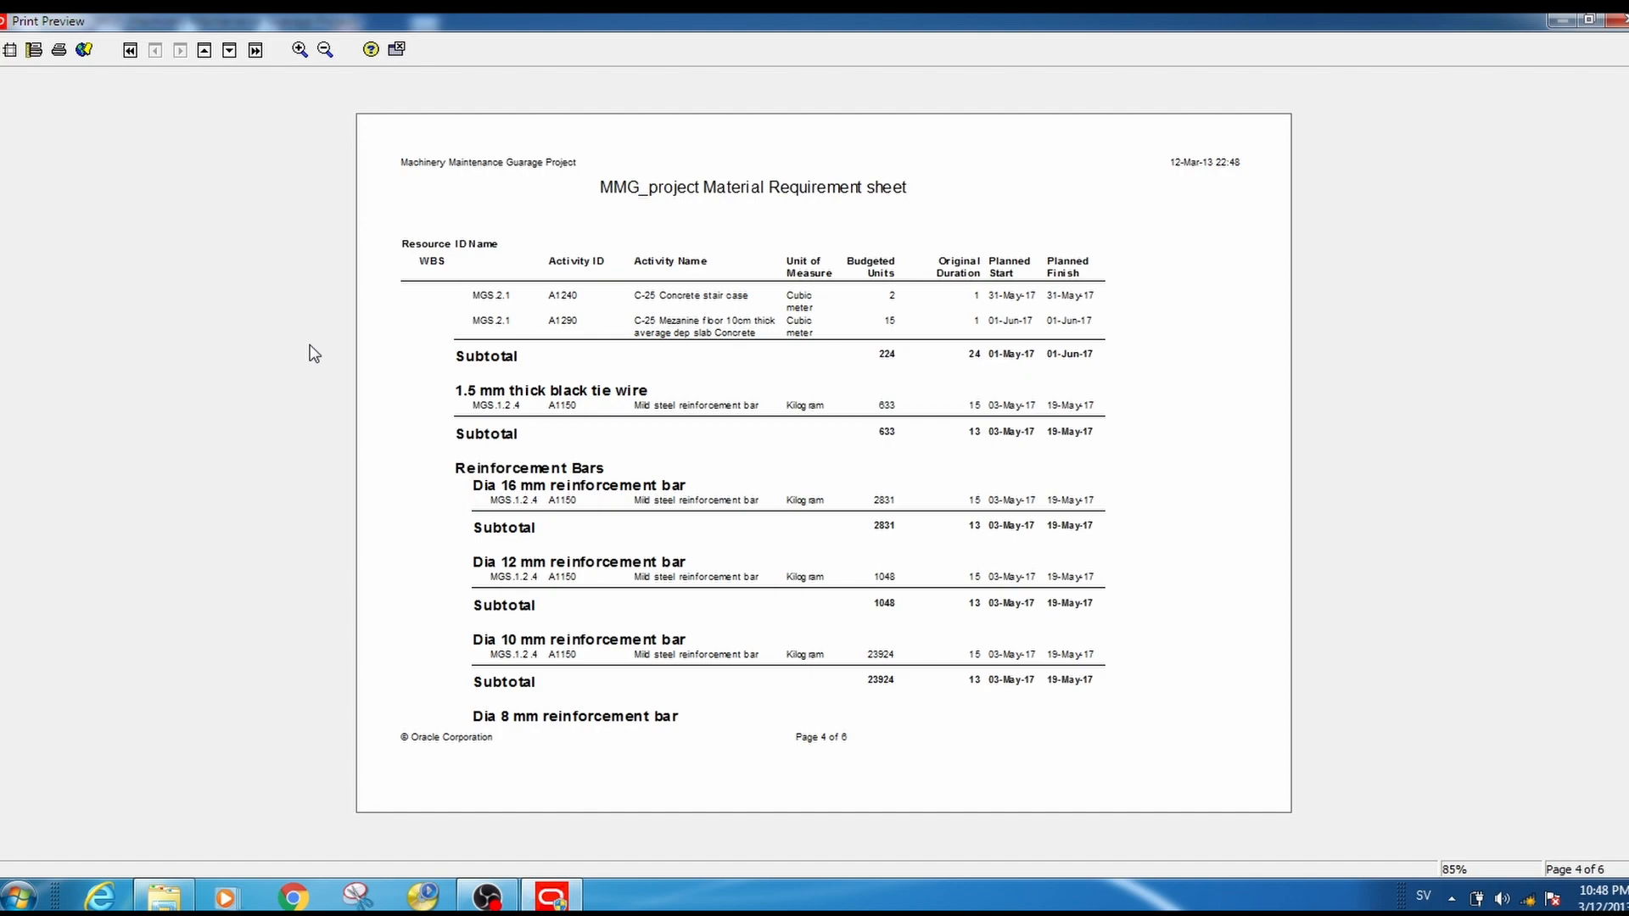